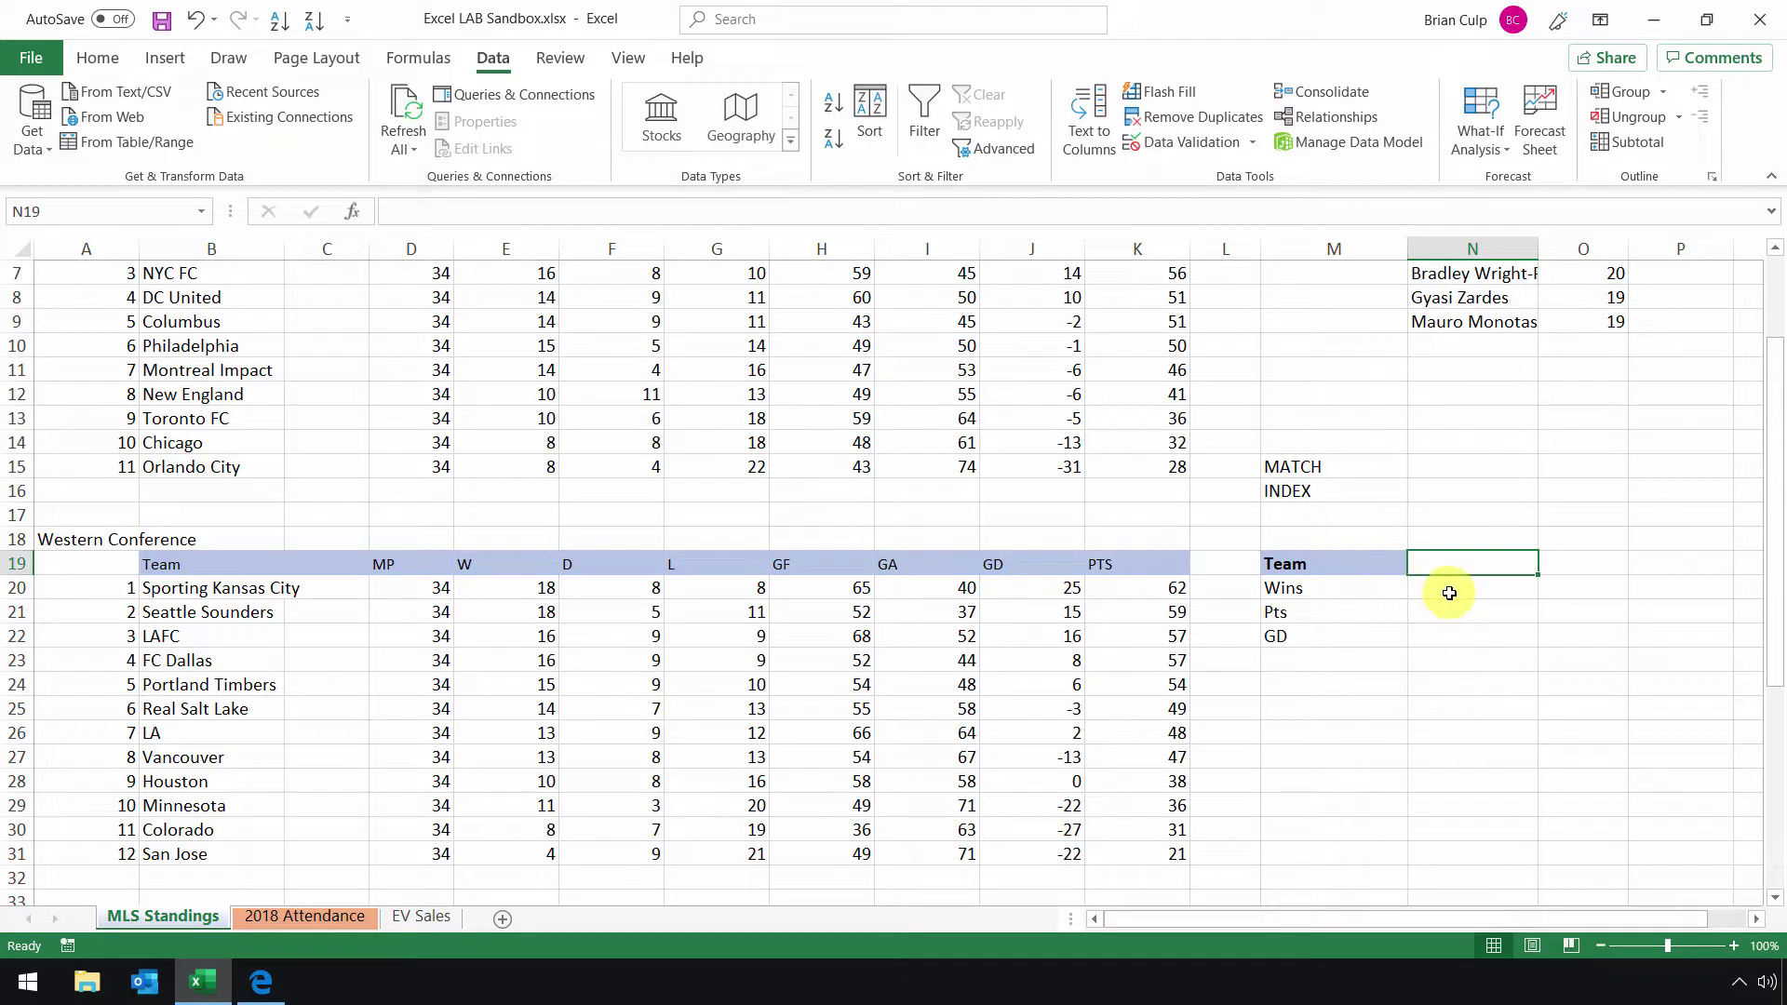
Start a MATCH formula in N20 with the Team cell N19 as the lookup value
click(1449, 594)
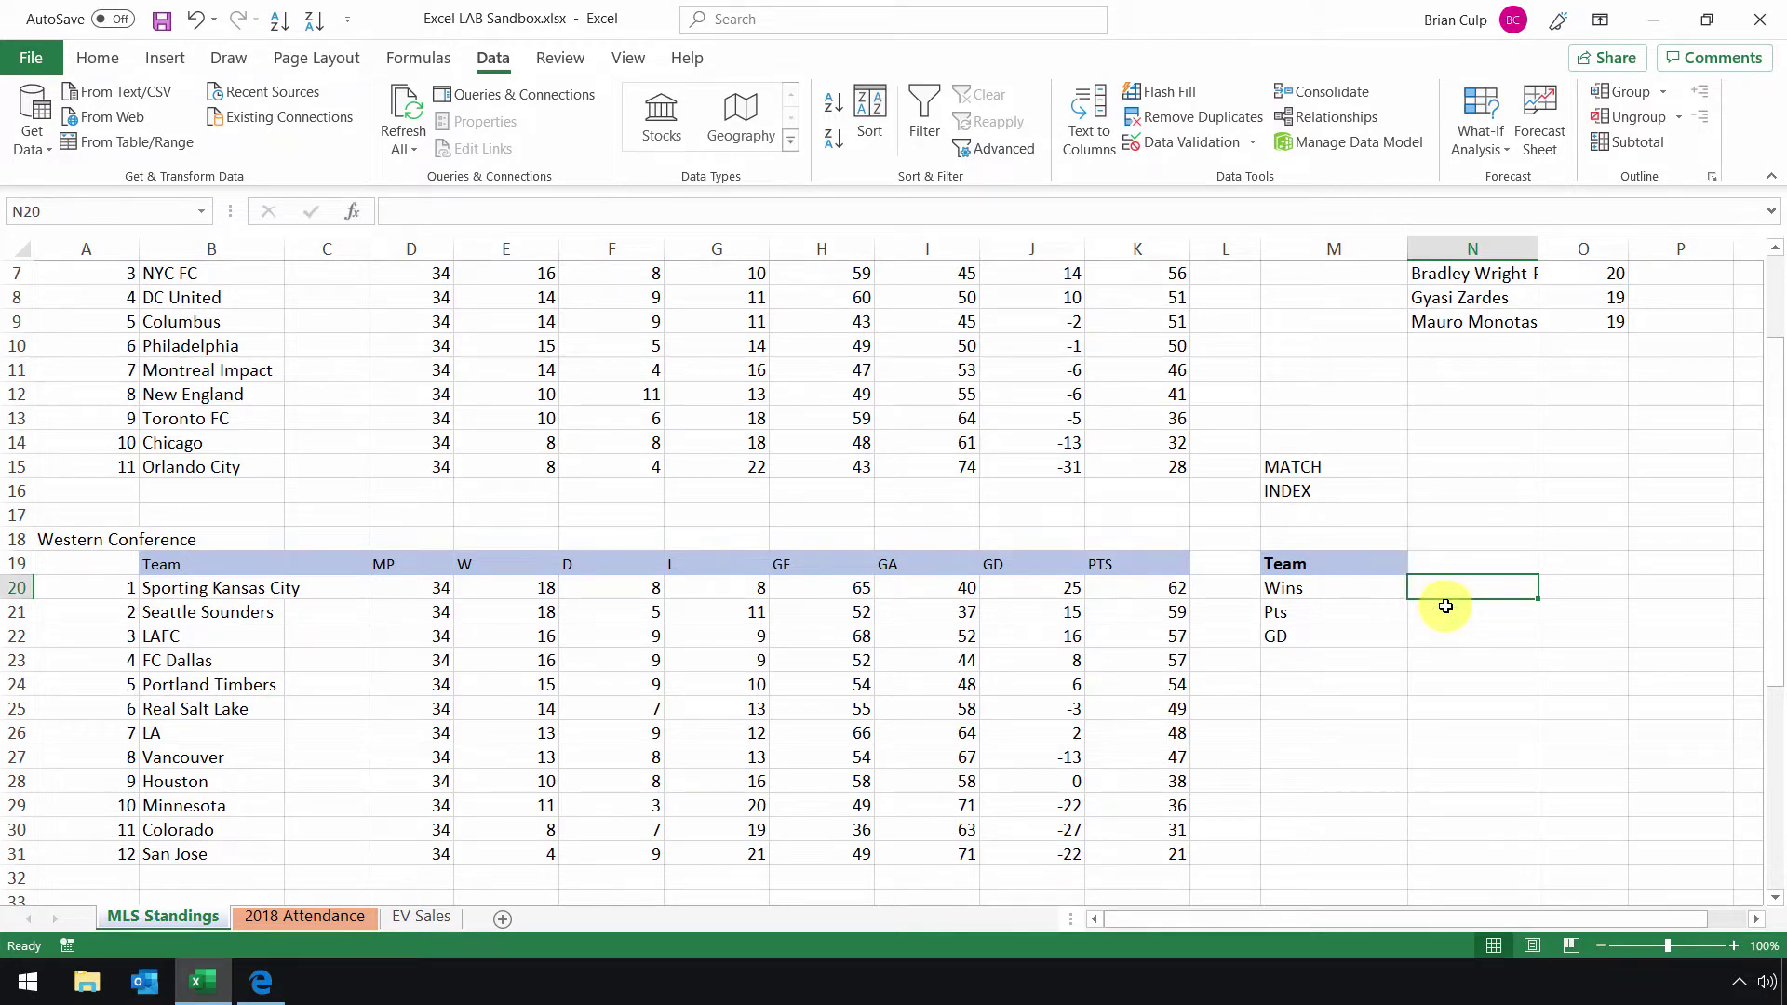
text(=mat)
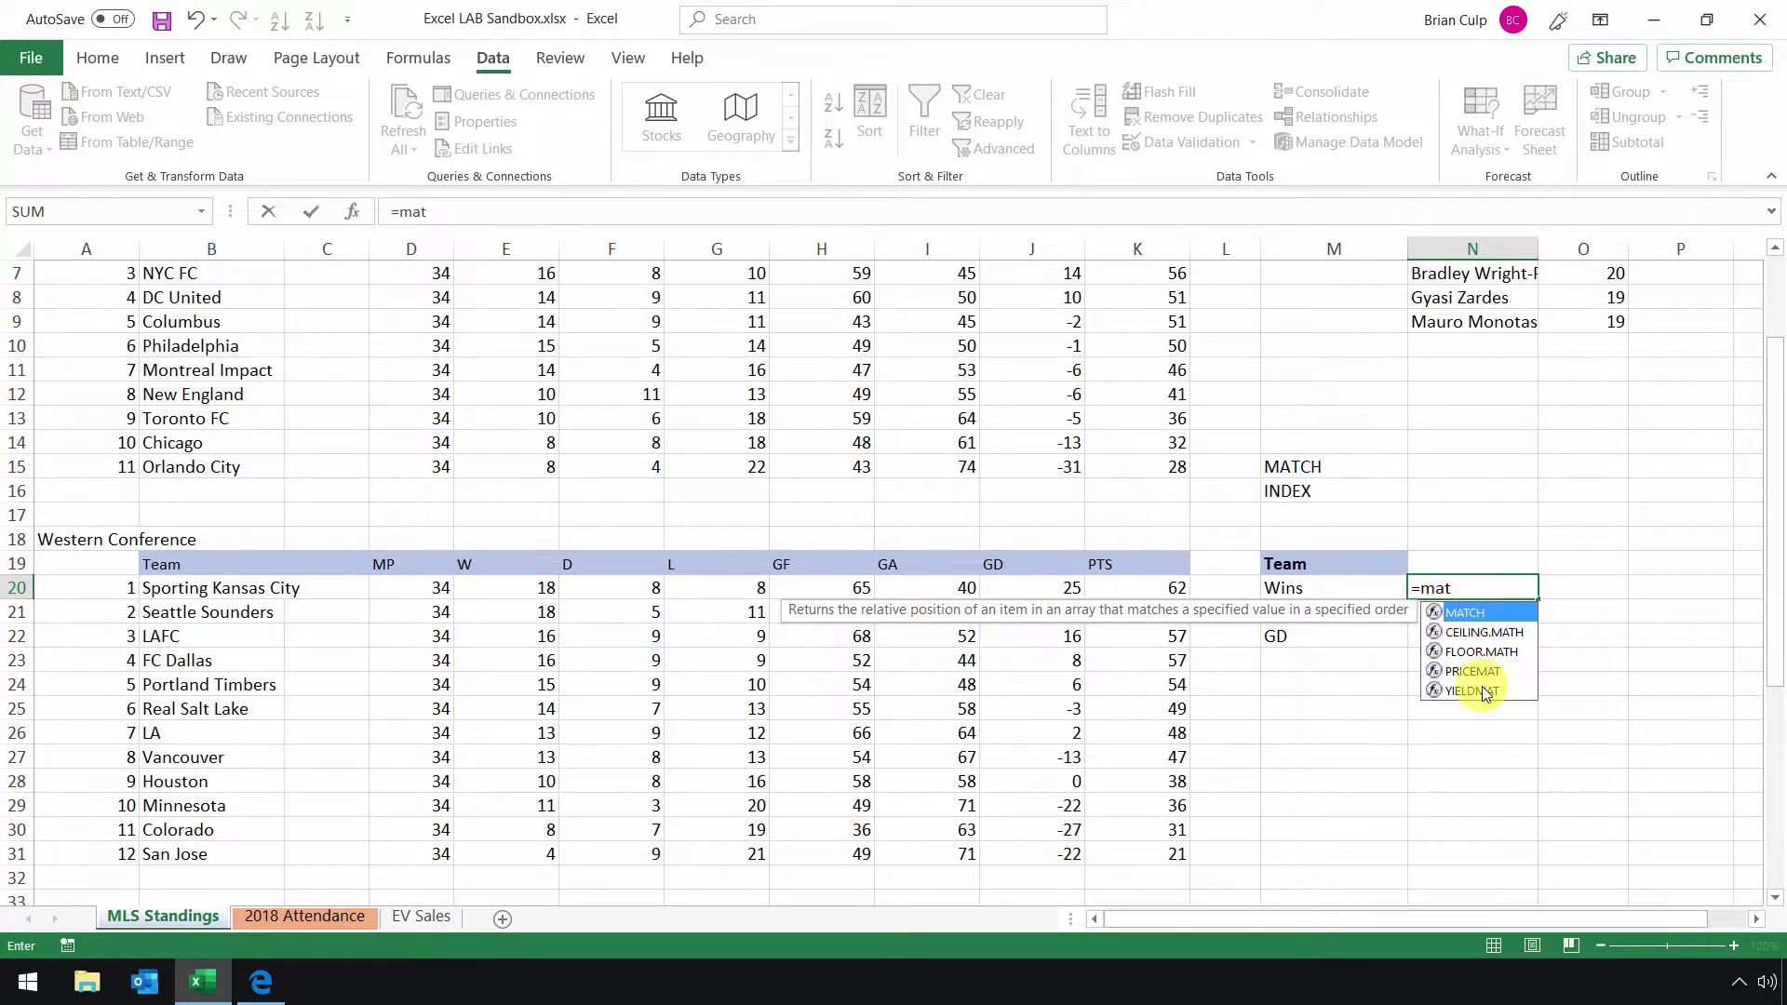
key(Tab)
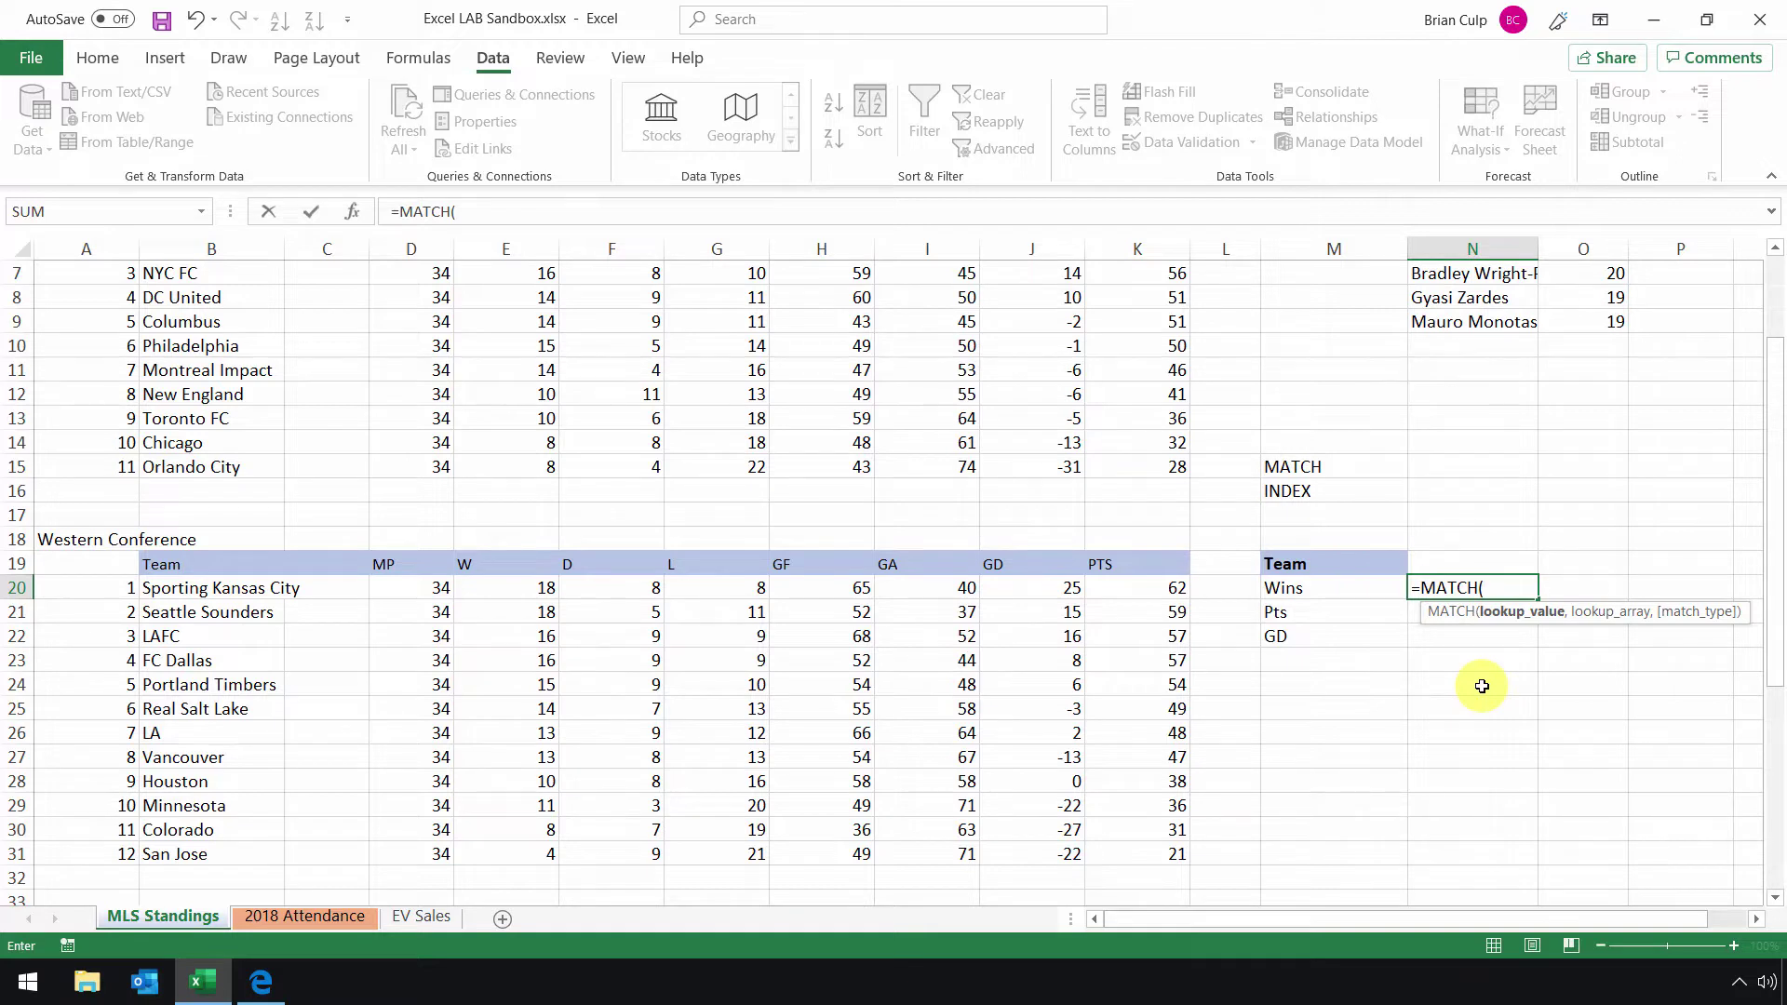
click(1468, 562)
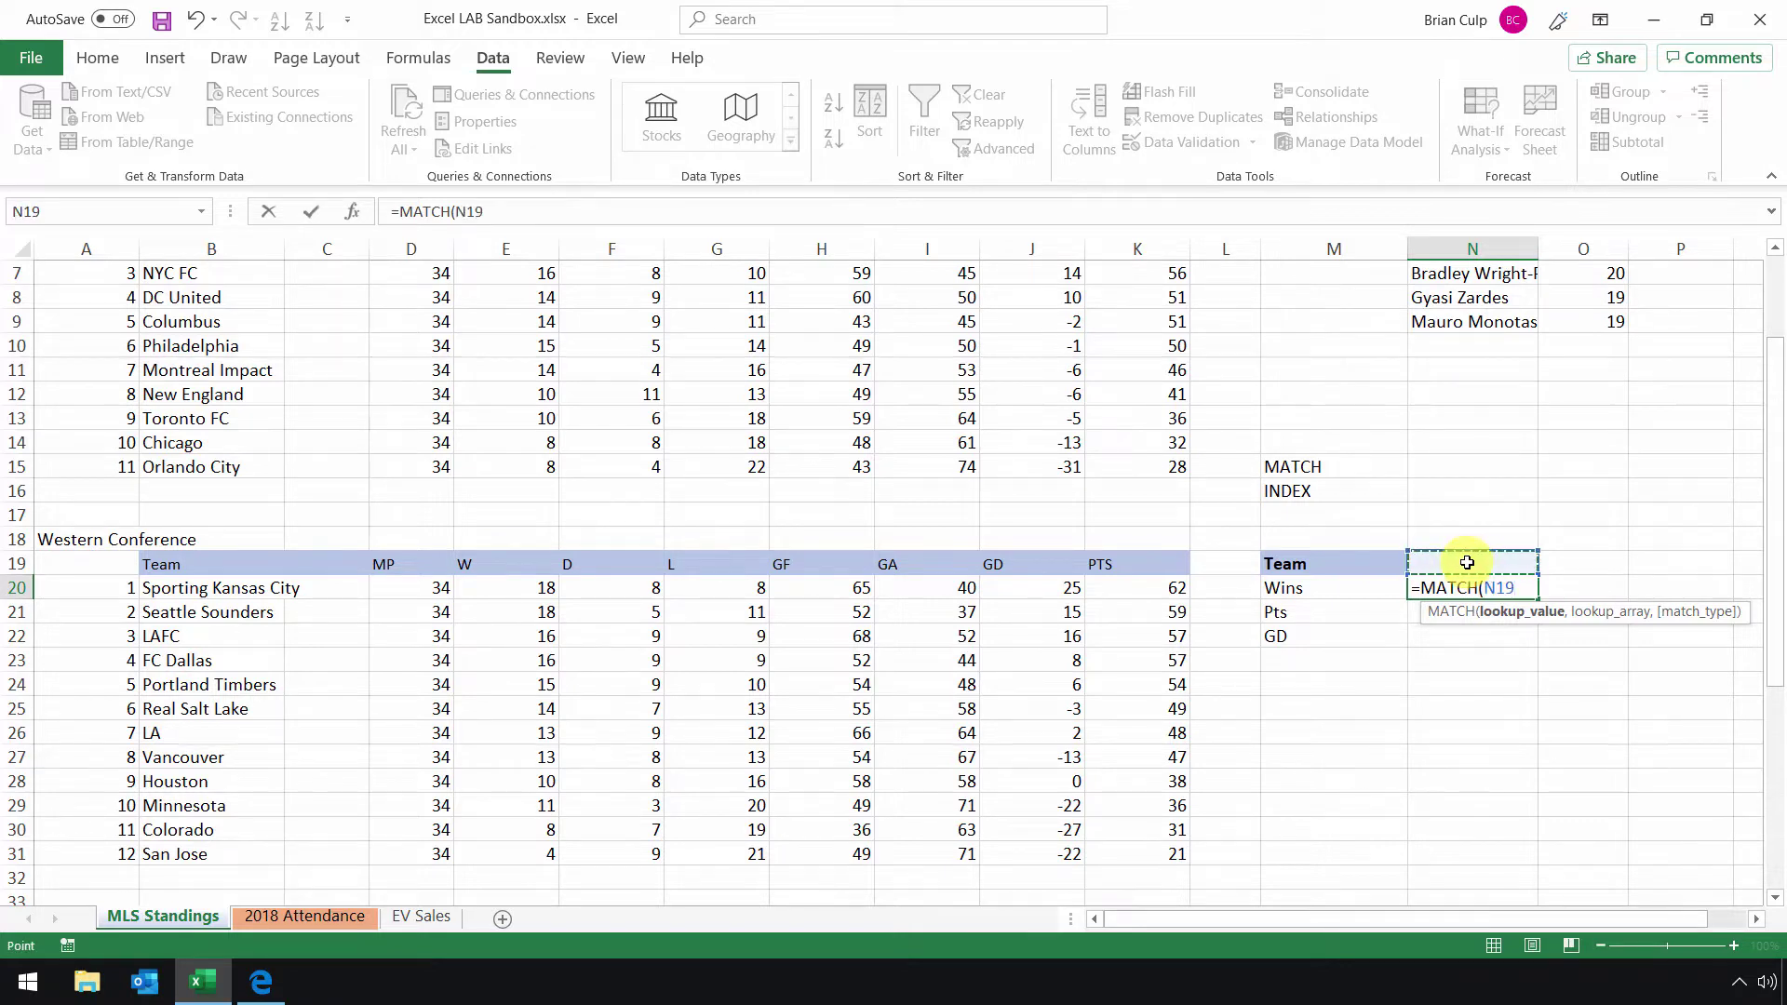
text(,)
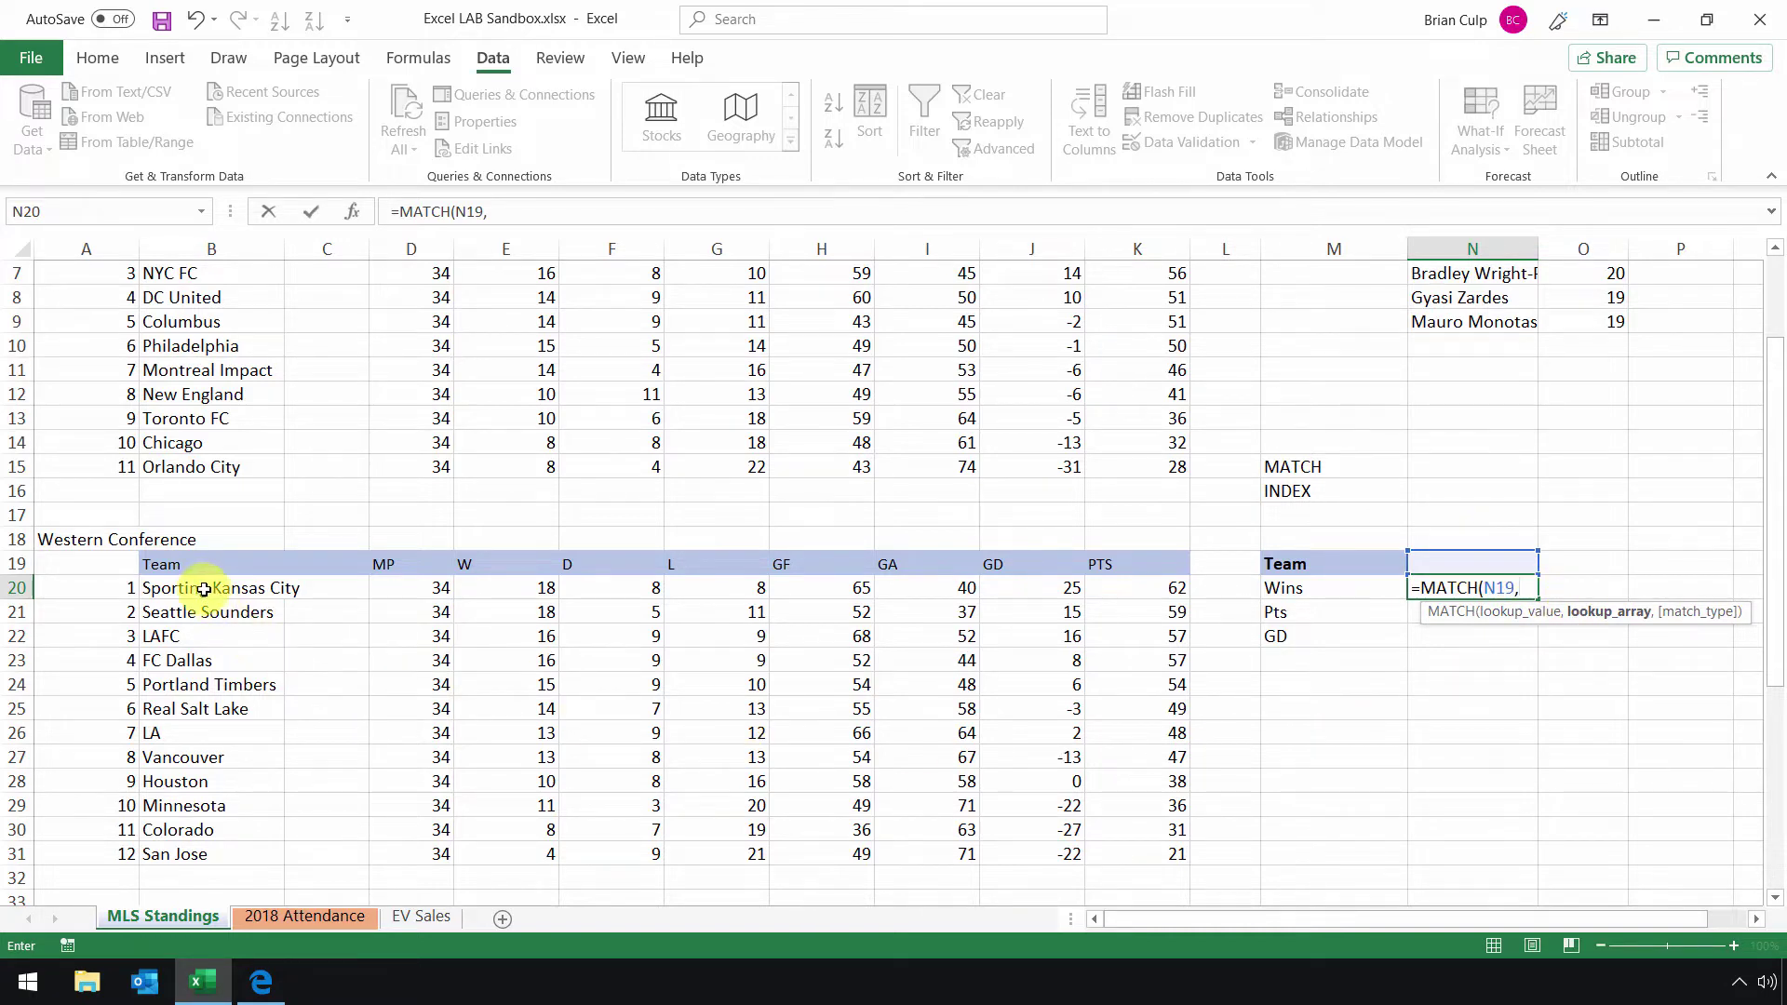
Set the Western Conference team names (Western_Conference) as the MATCH lookup range
drag(203, 588, 185, 849)
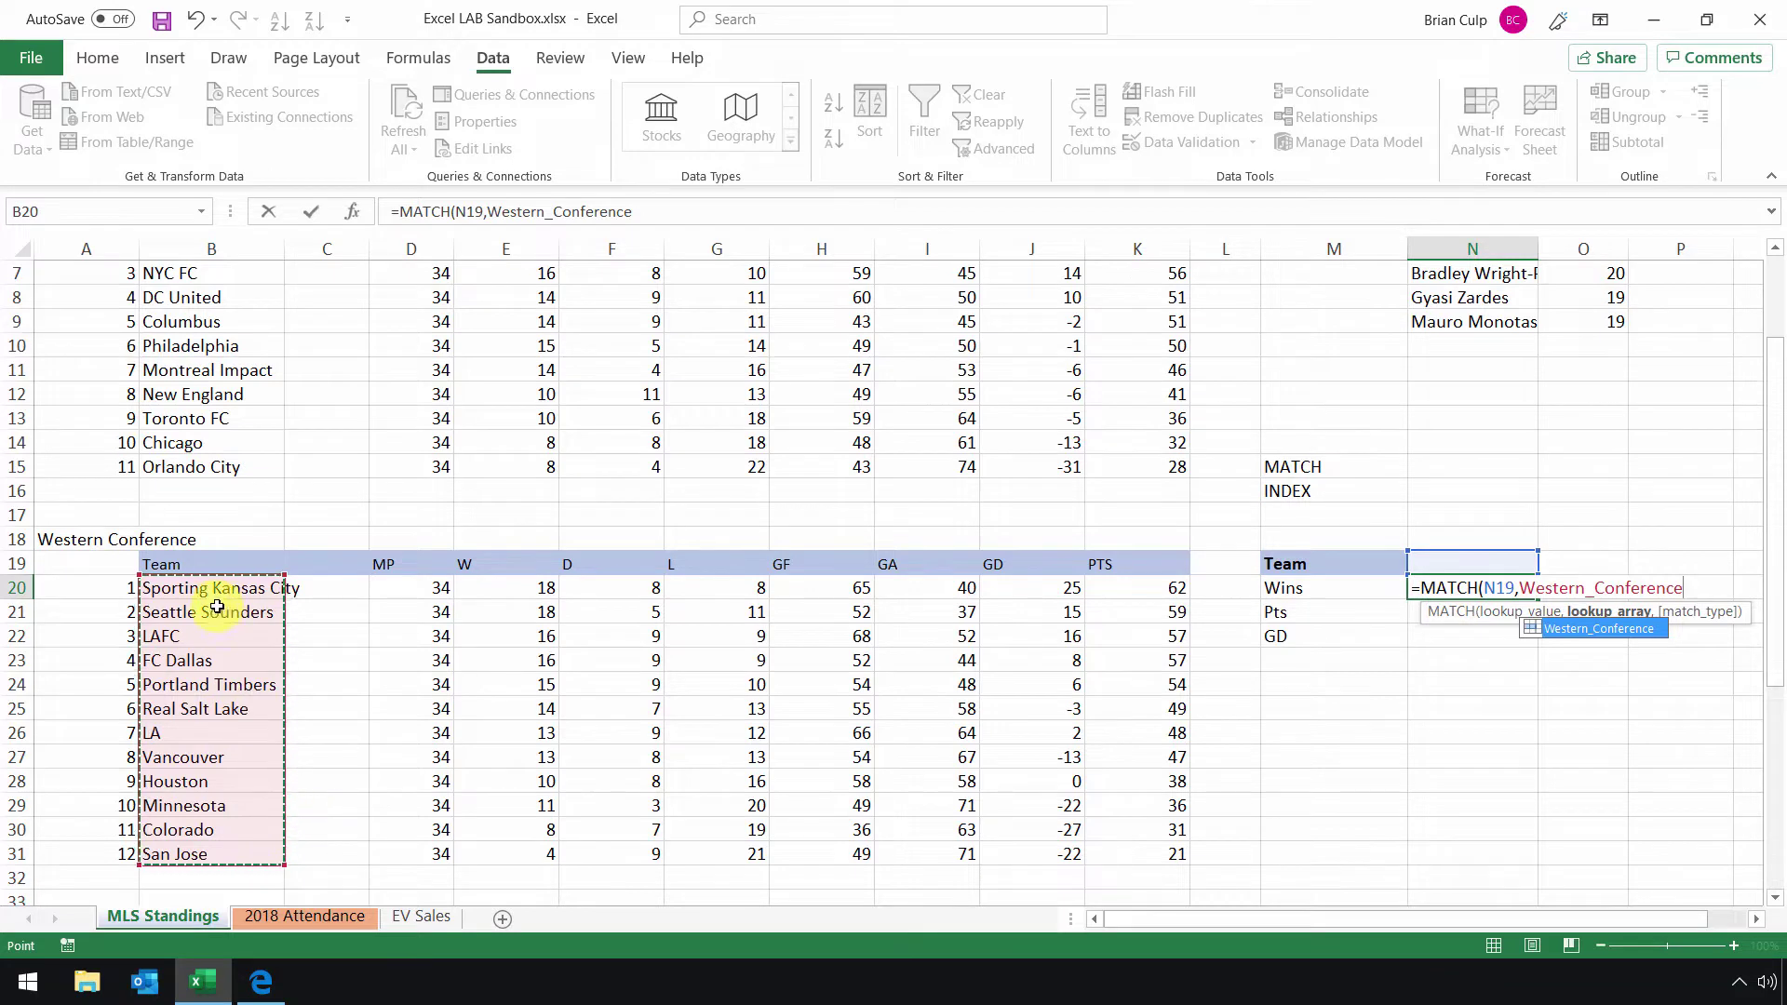
drag(215, 588, 271, 857)
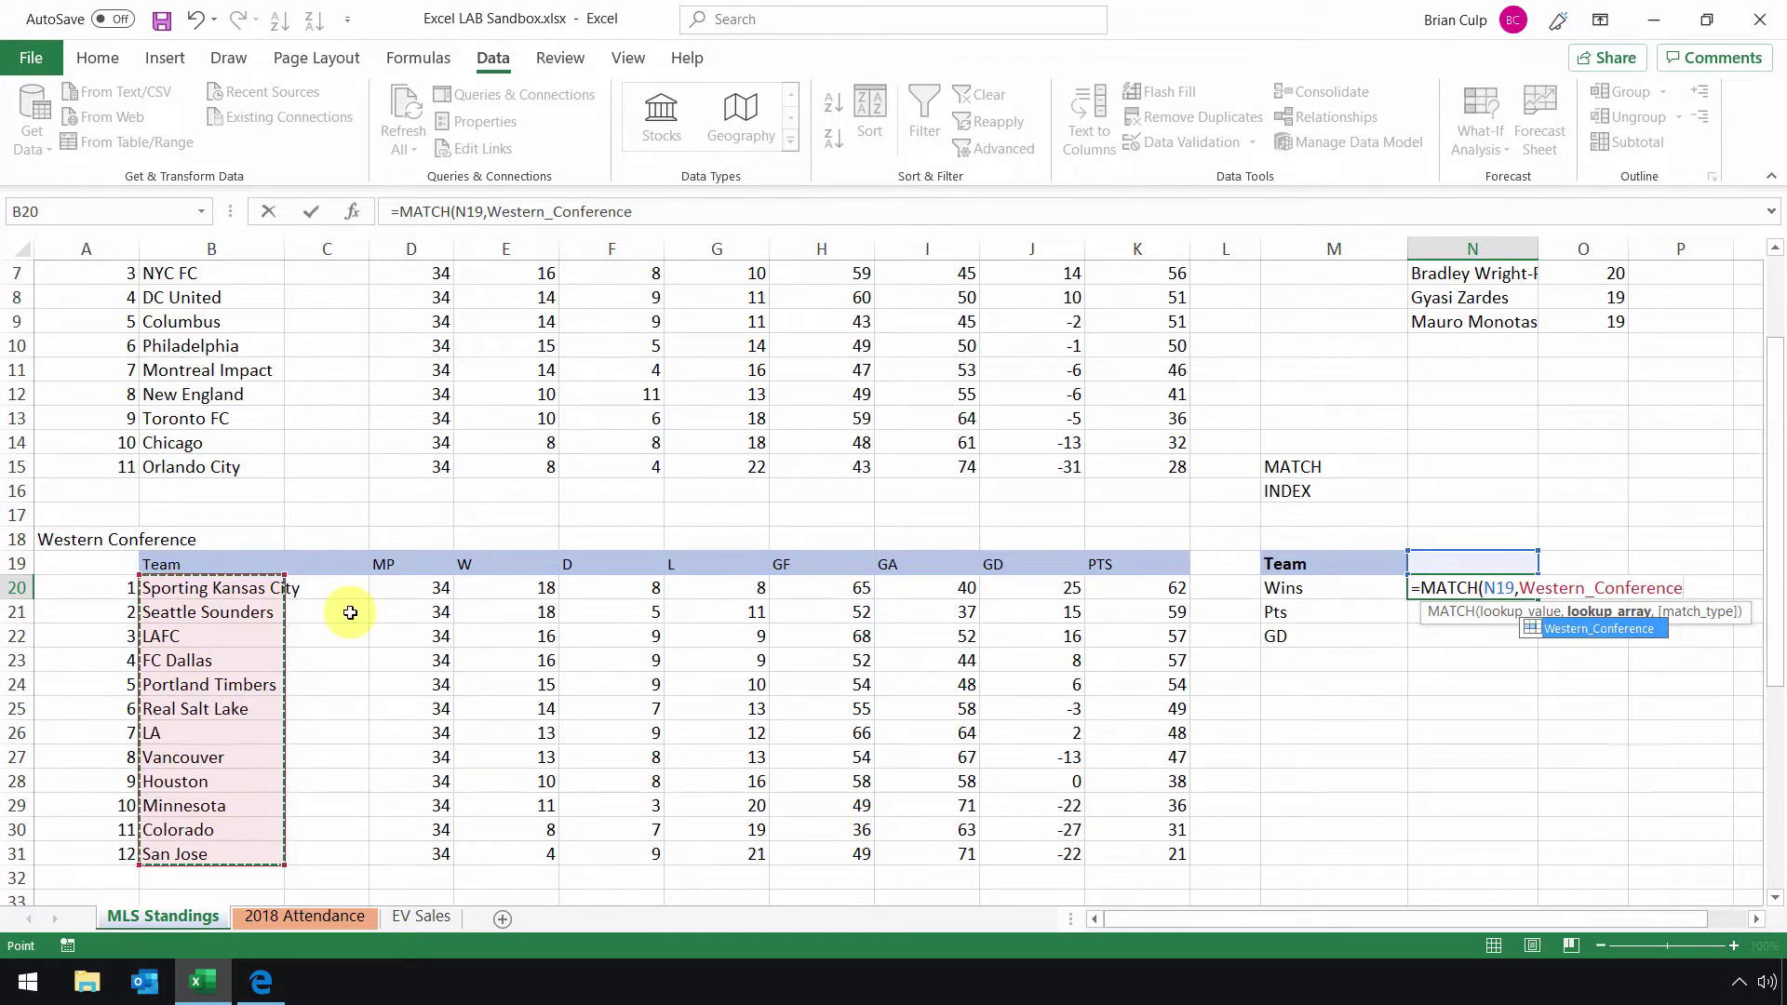
drag(199, 589, 321, 845)
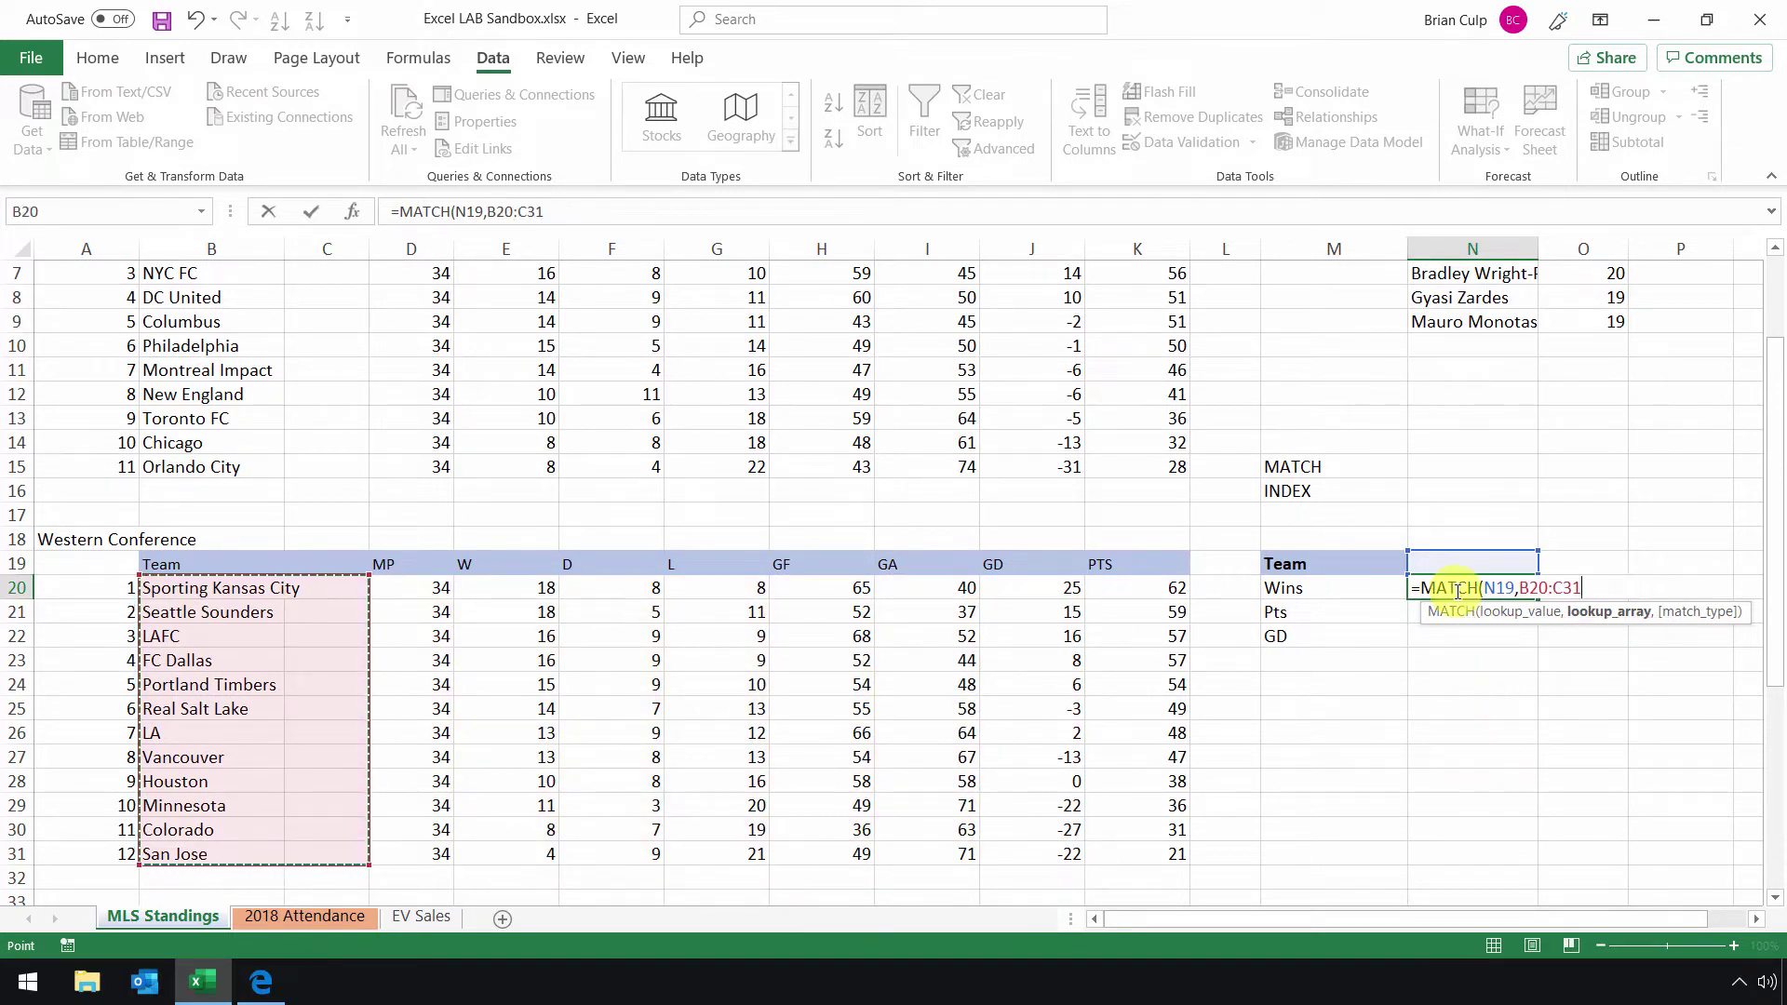
drag(199, 587, 252, 858)
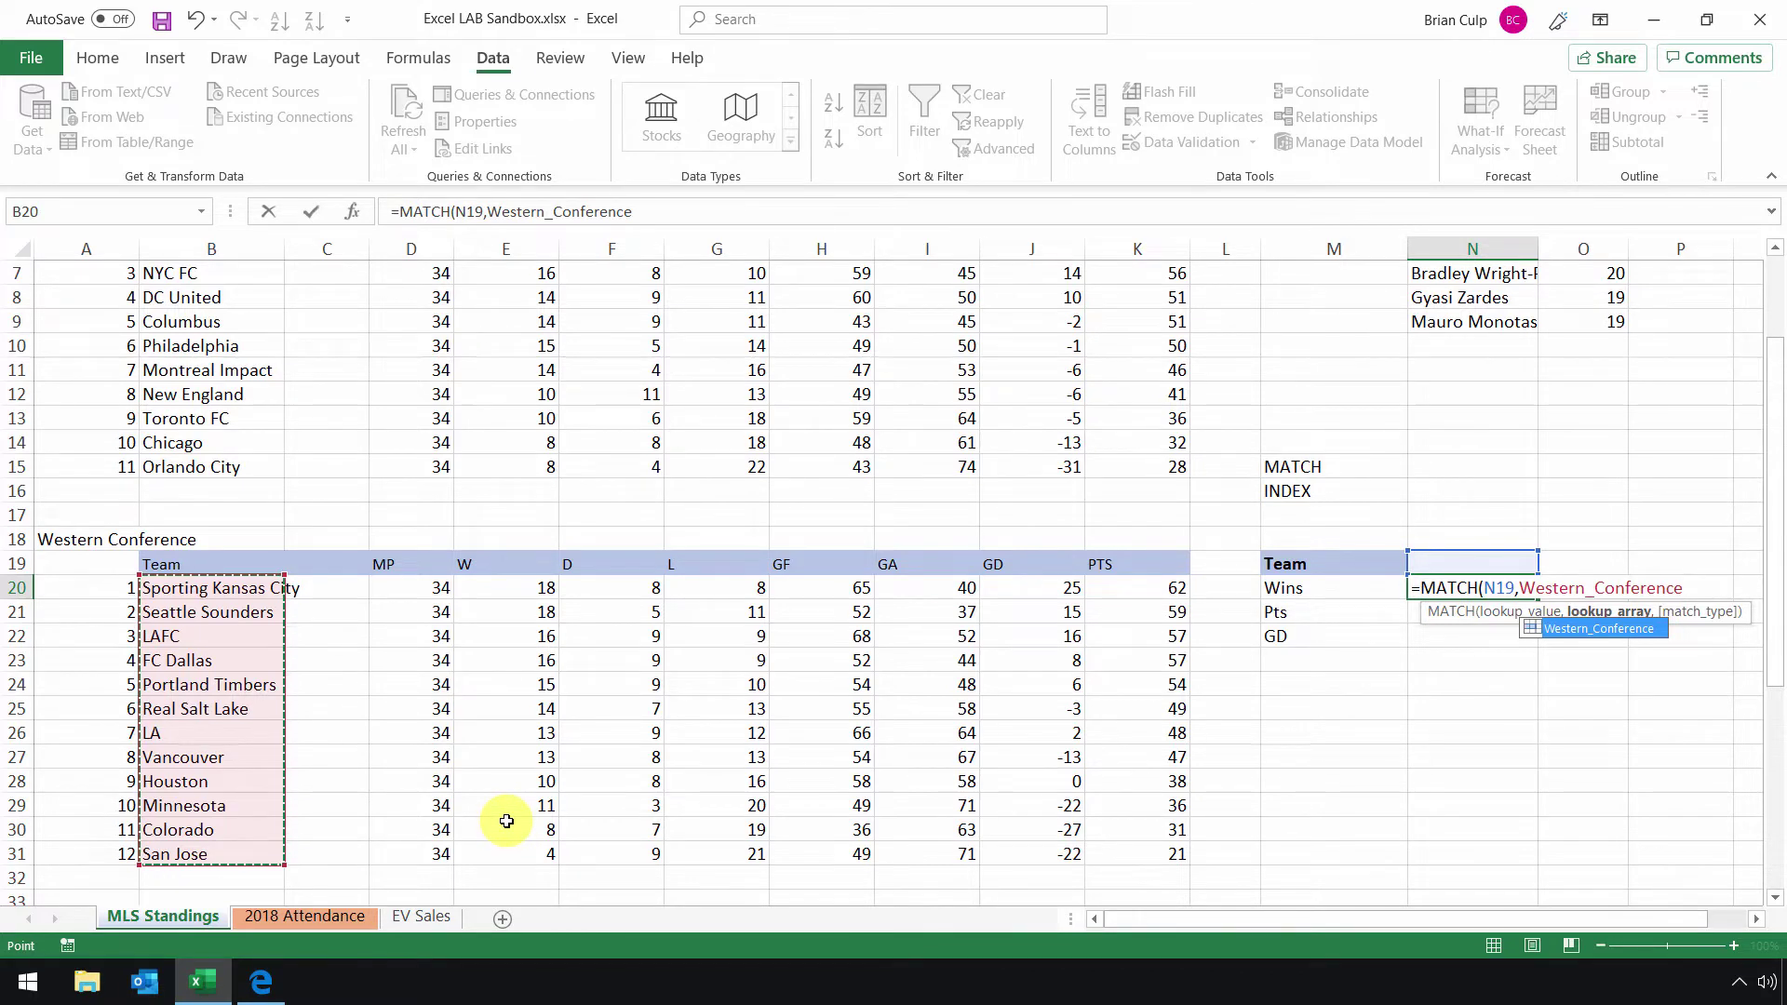
Complete and commit =MATCH(N19,Western_Conference,0) using exact match type 0
text(,)
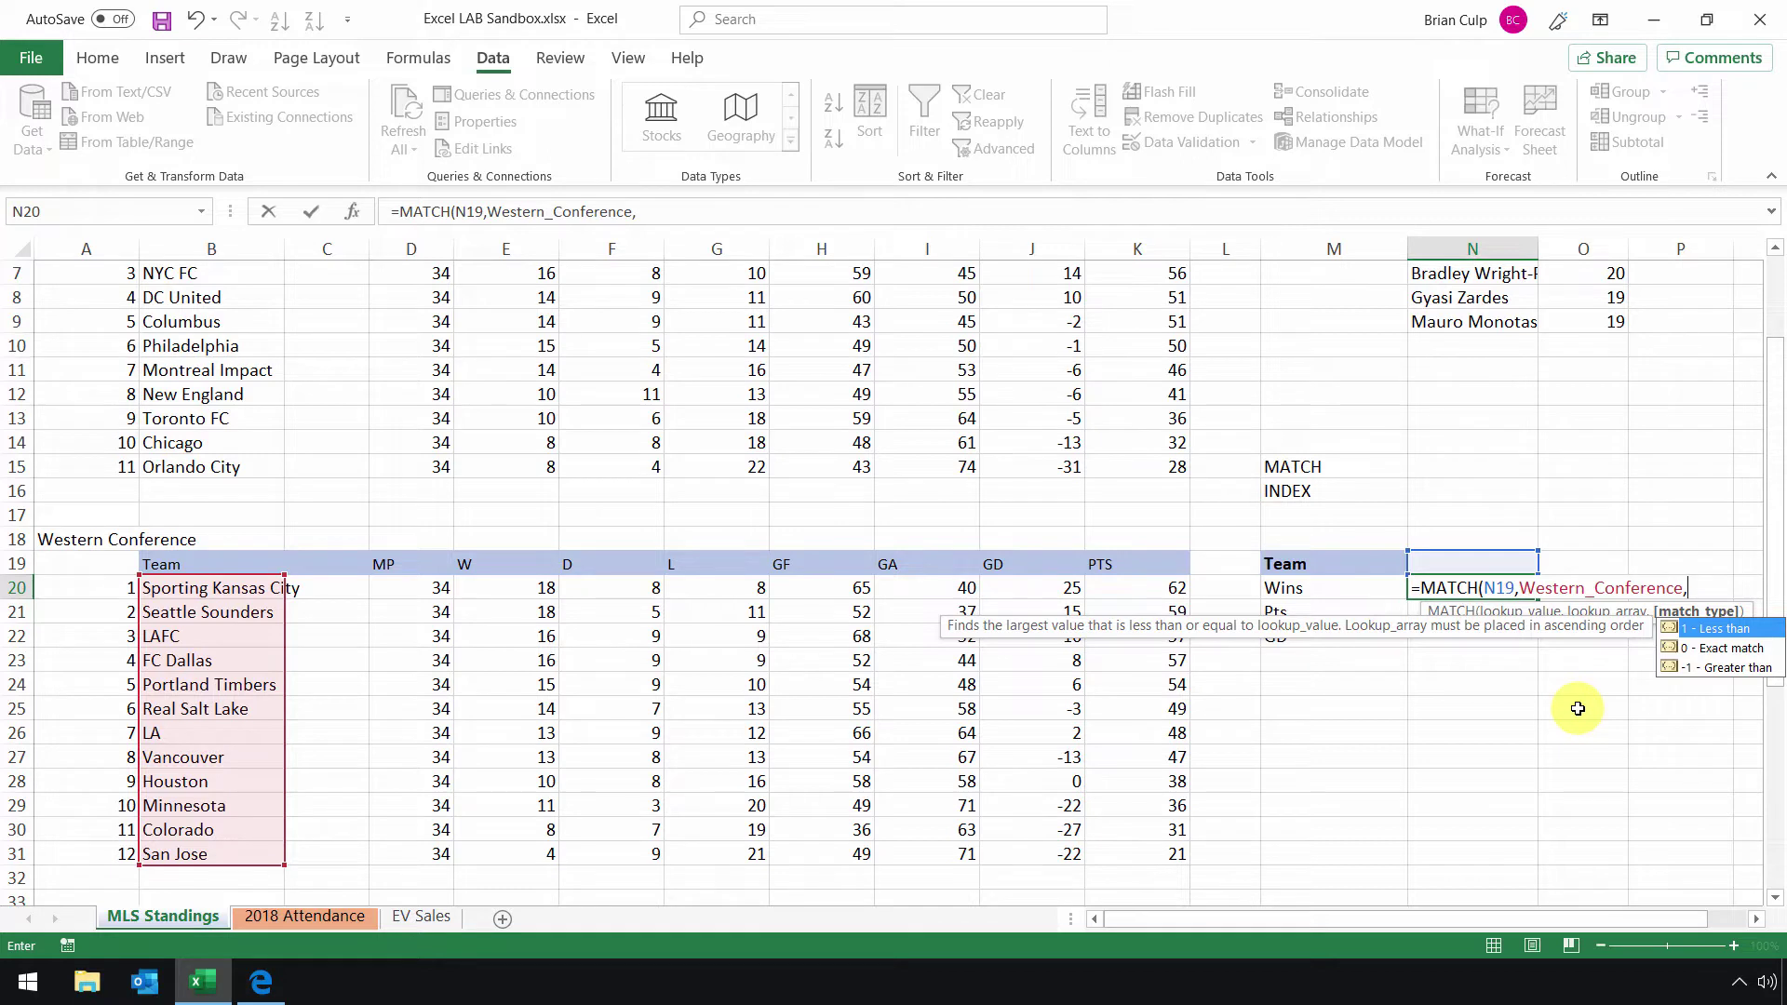
key(Down)
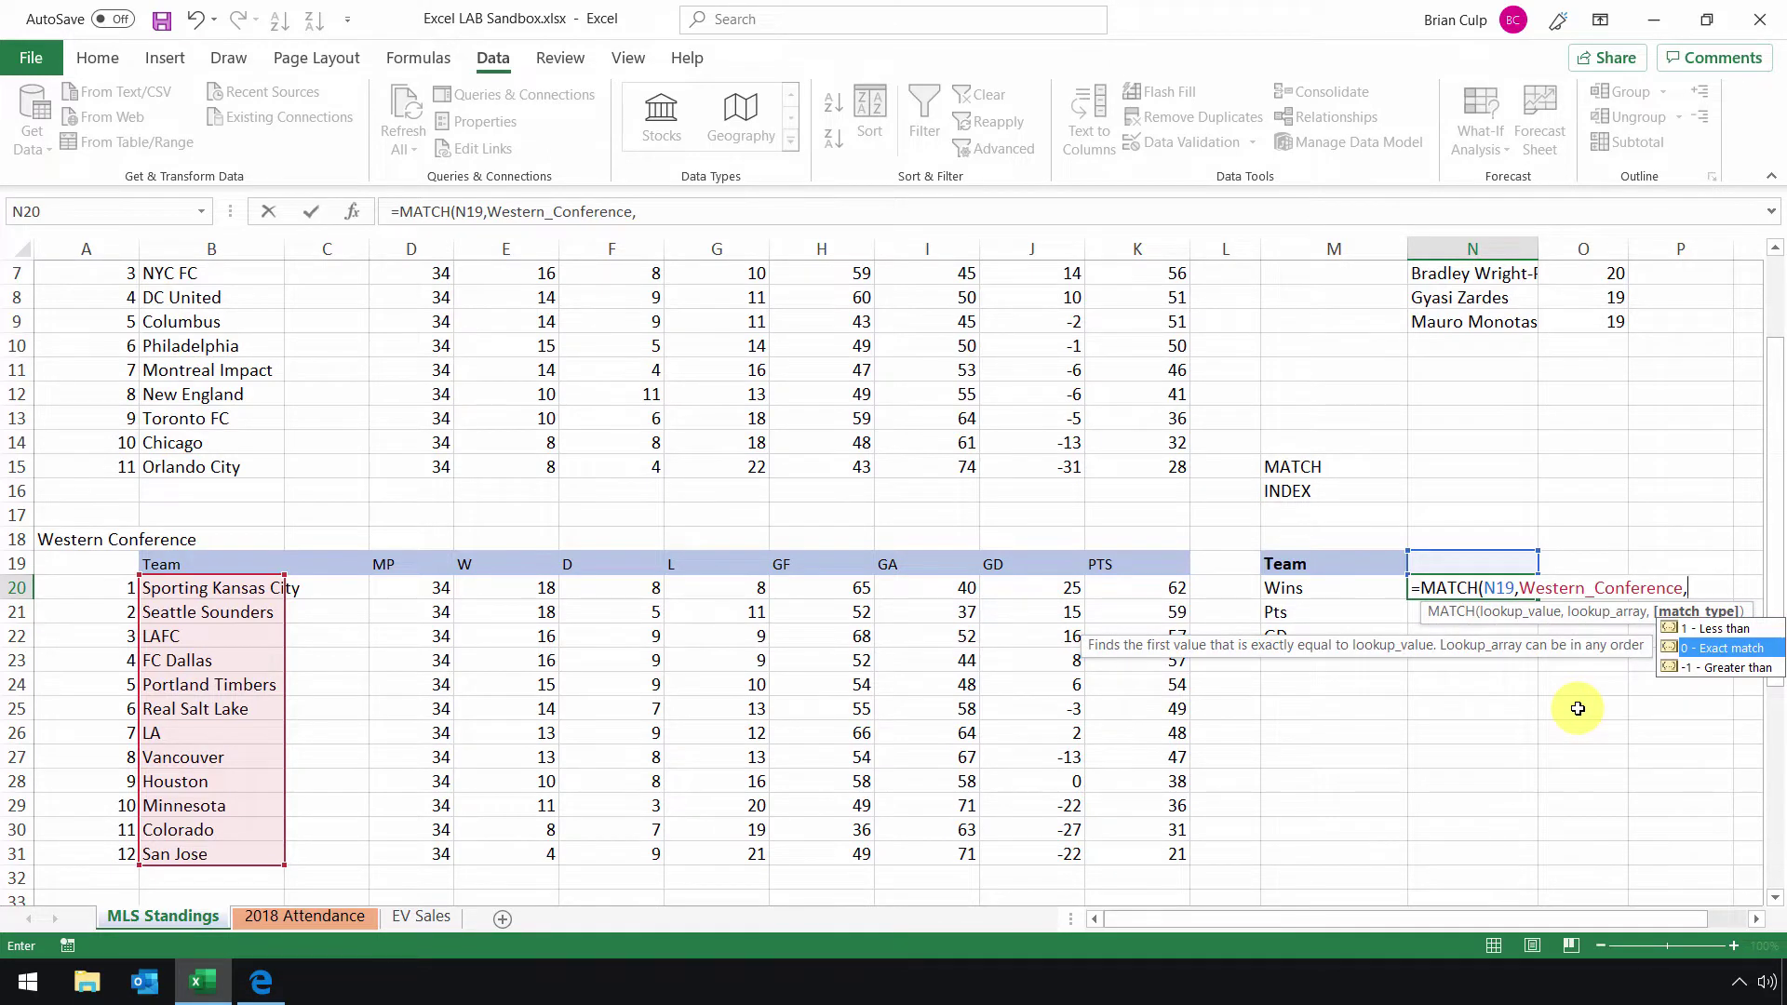
text(0)
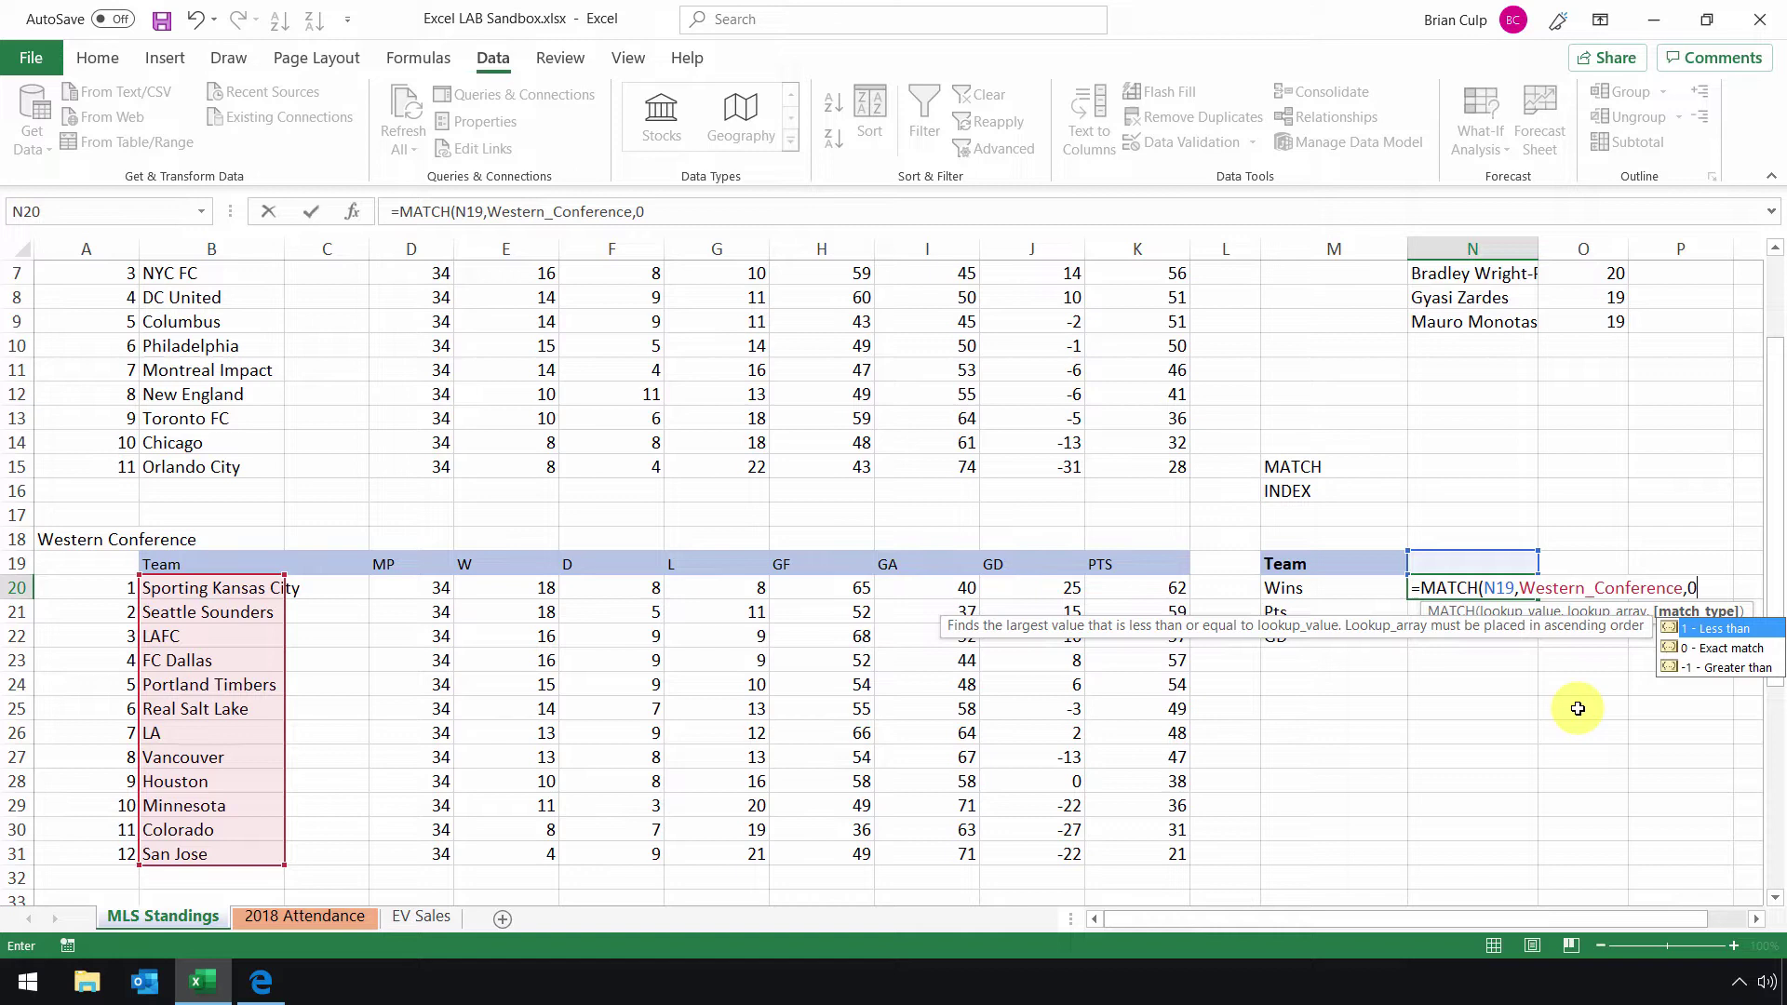
text())
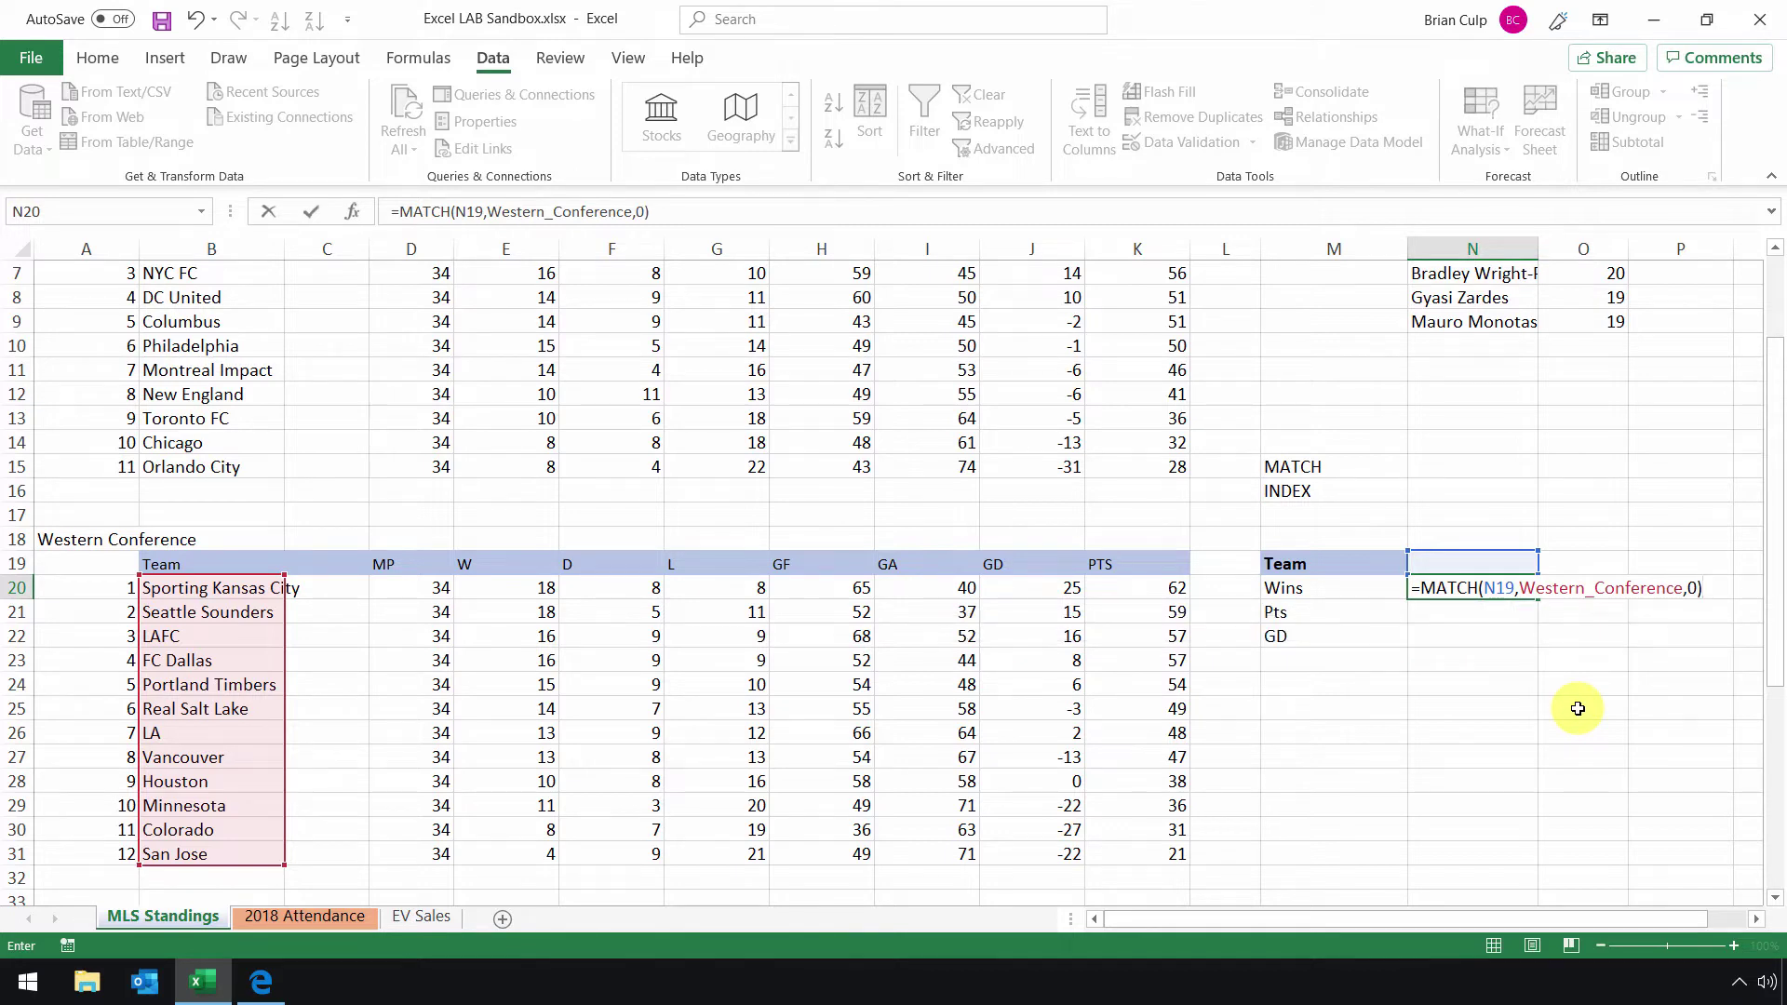
key(Return)
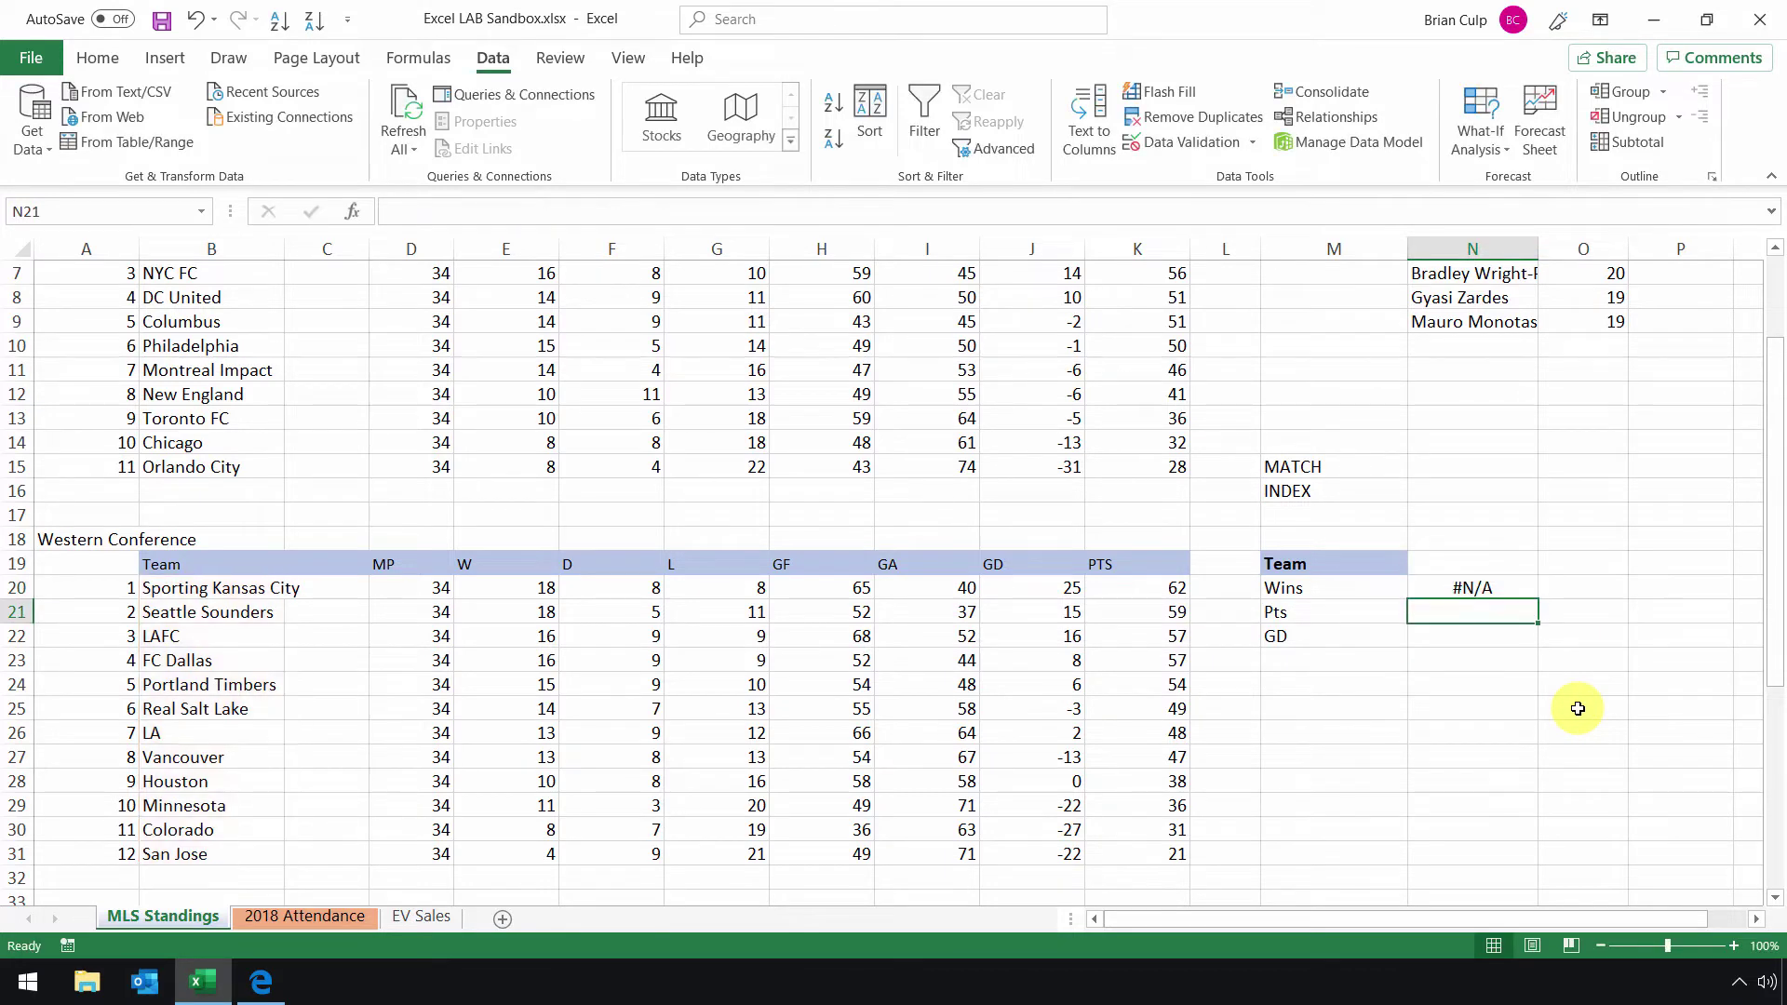
Give N19 a List data validation sourced from the Western Conference team names B20:B31
key(Up)
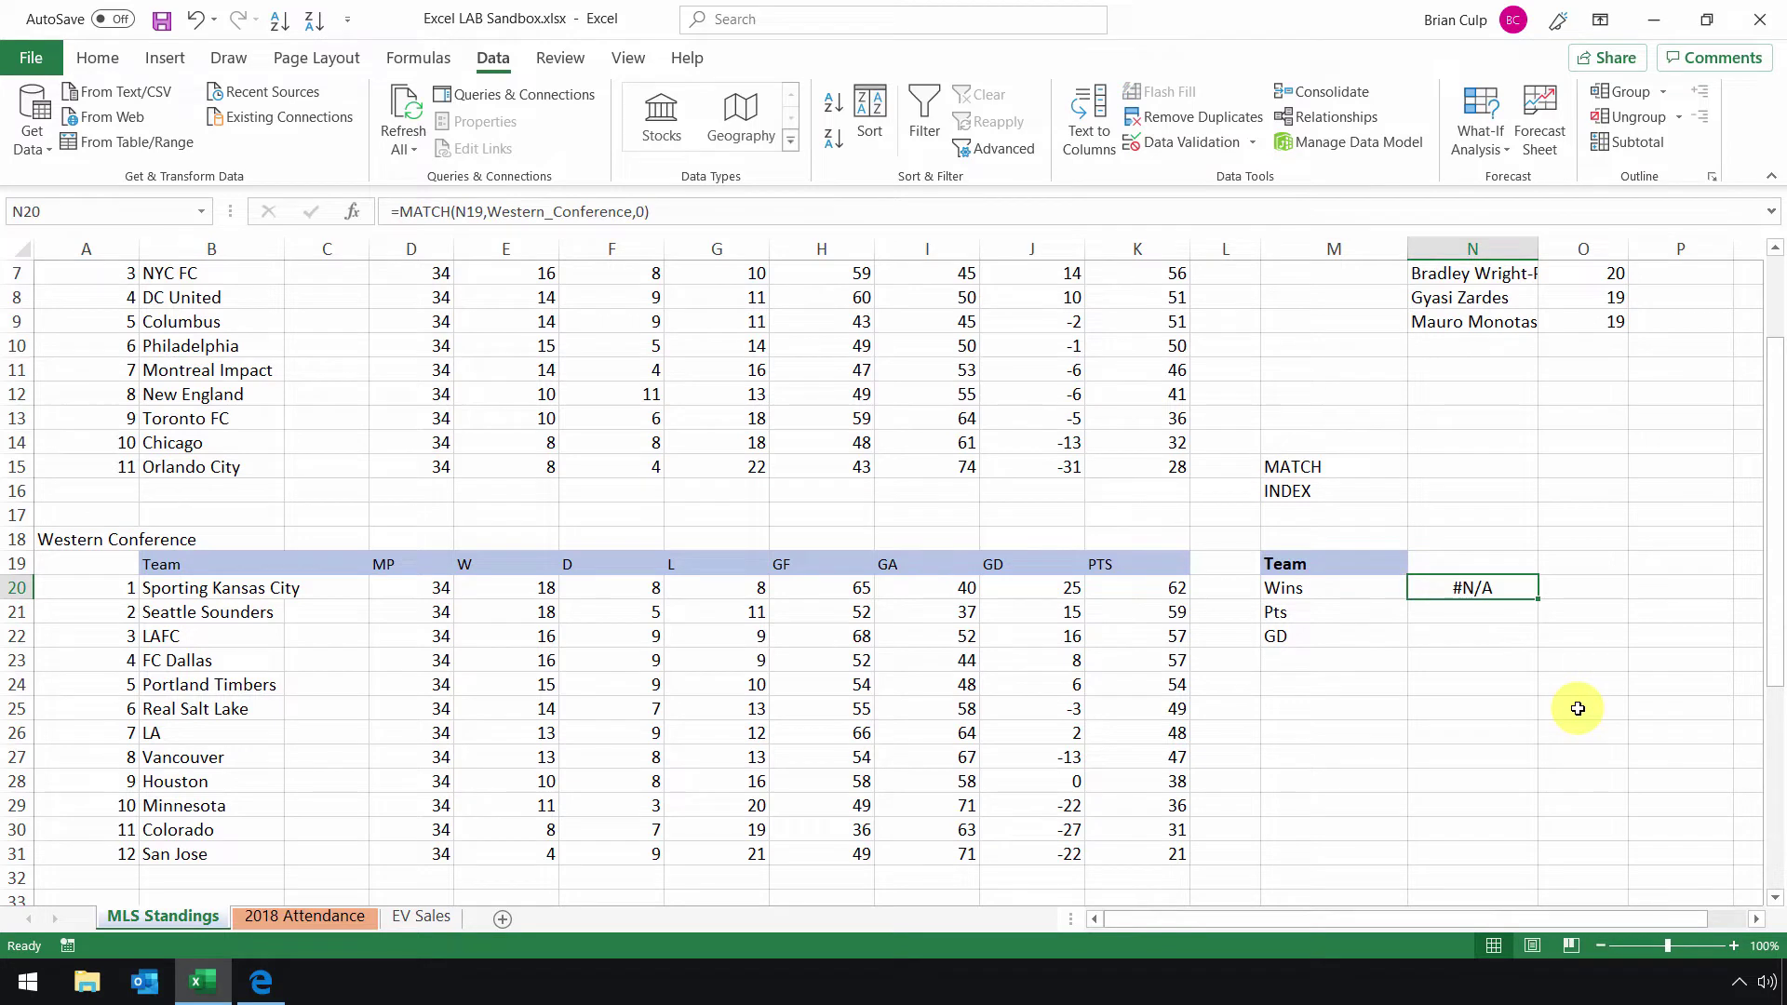
click(1487, 565)
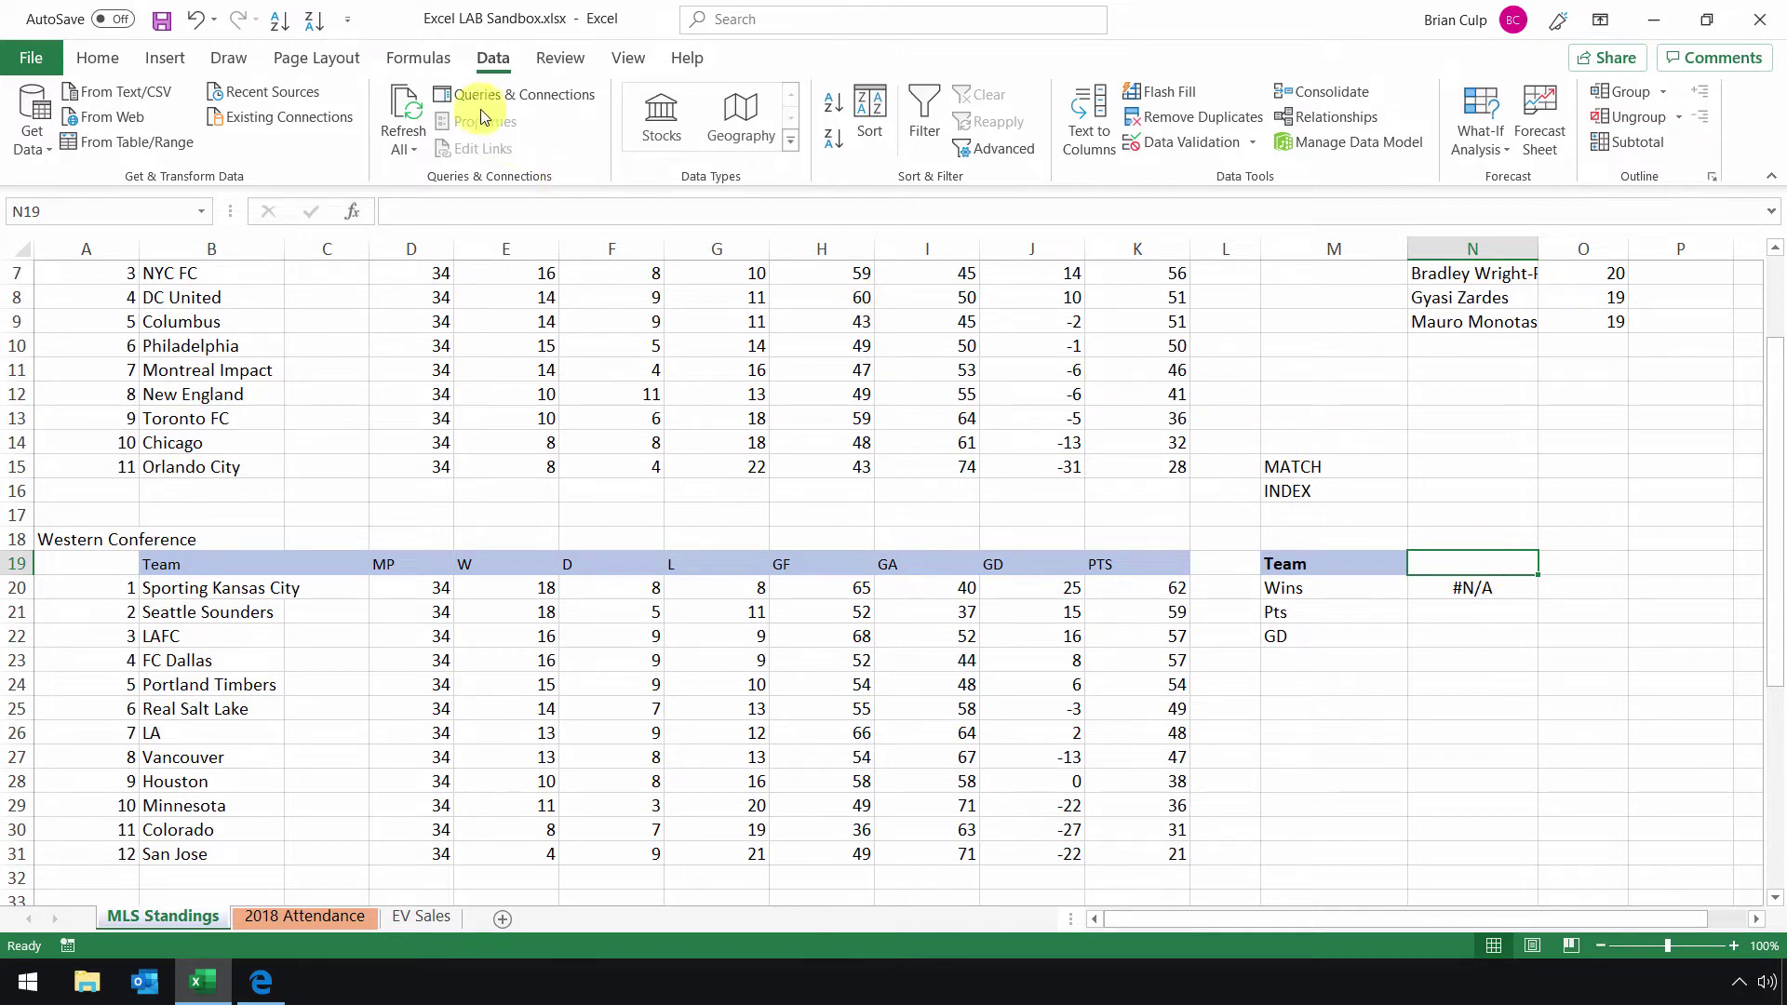
click(494, 63)
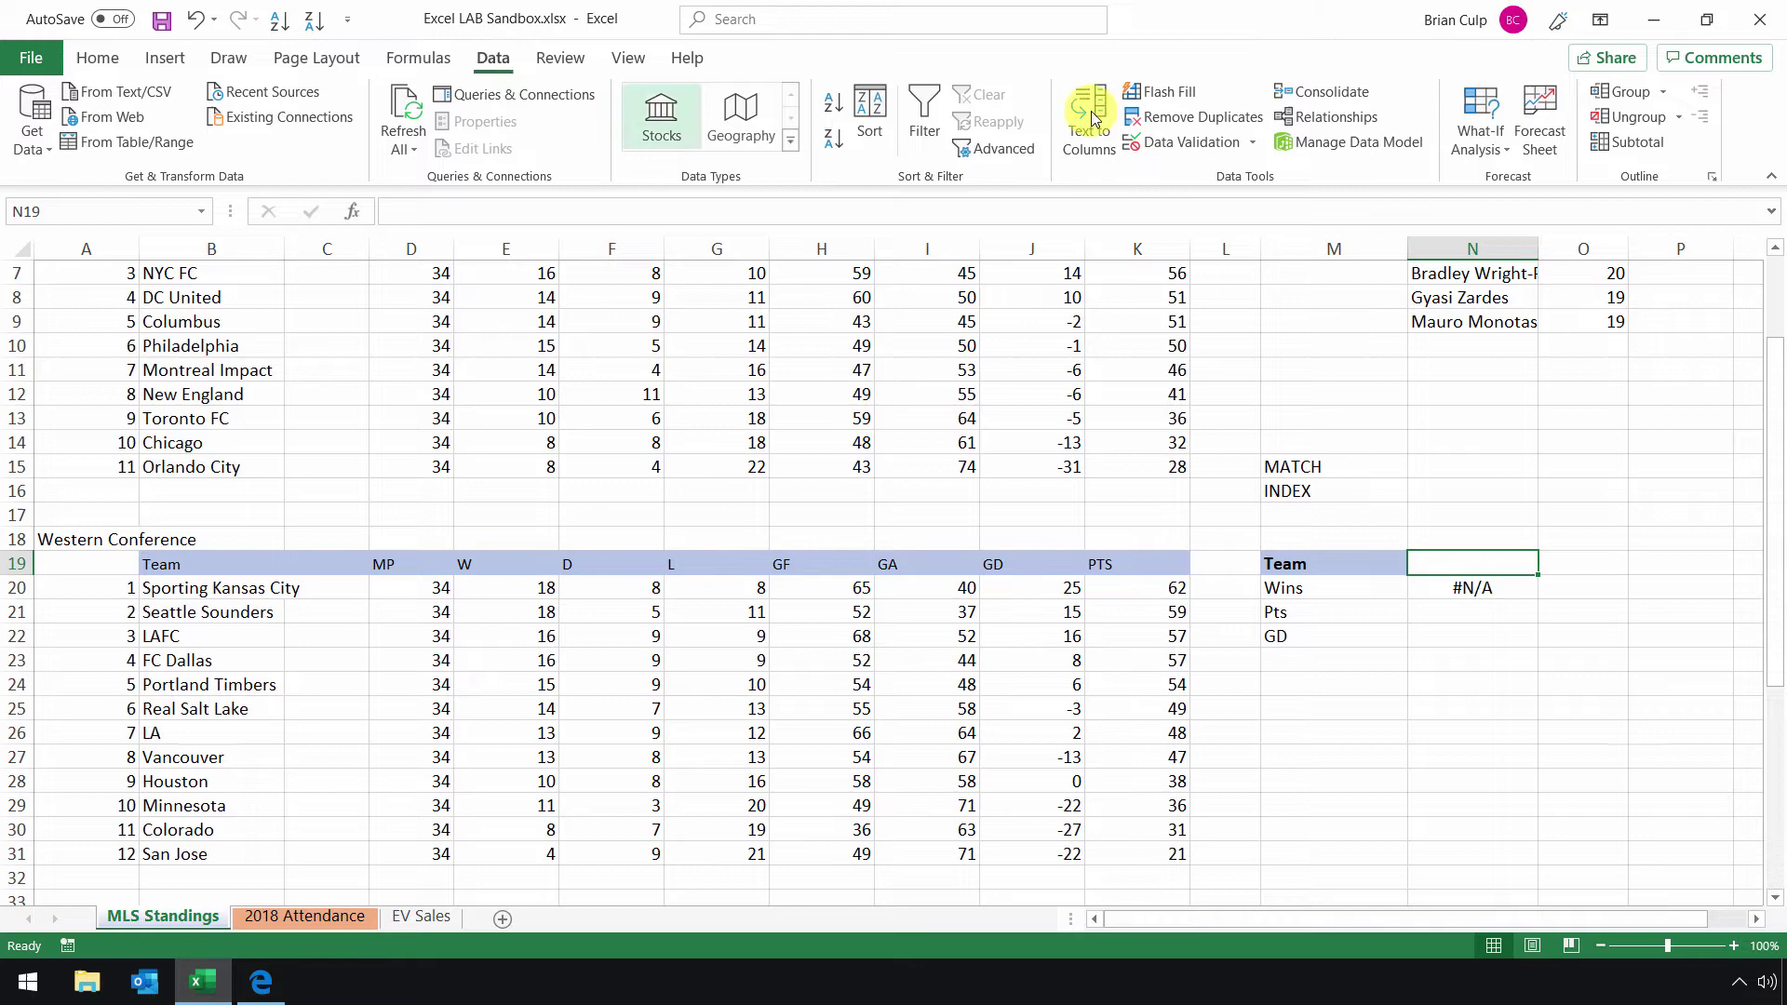
click(1255, 144)
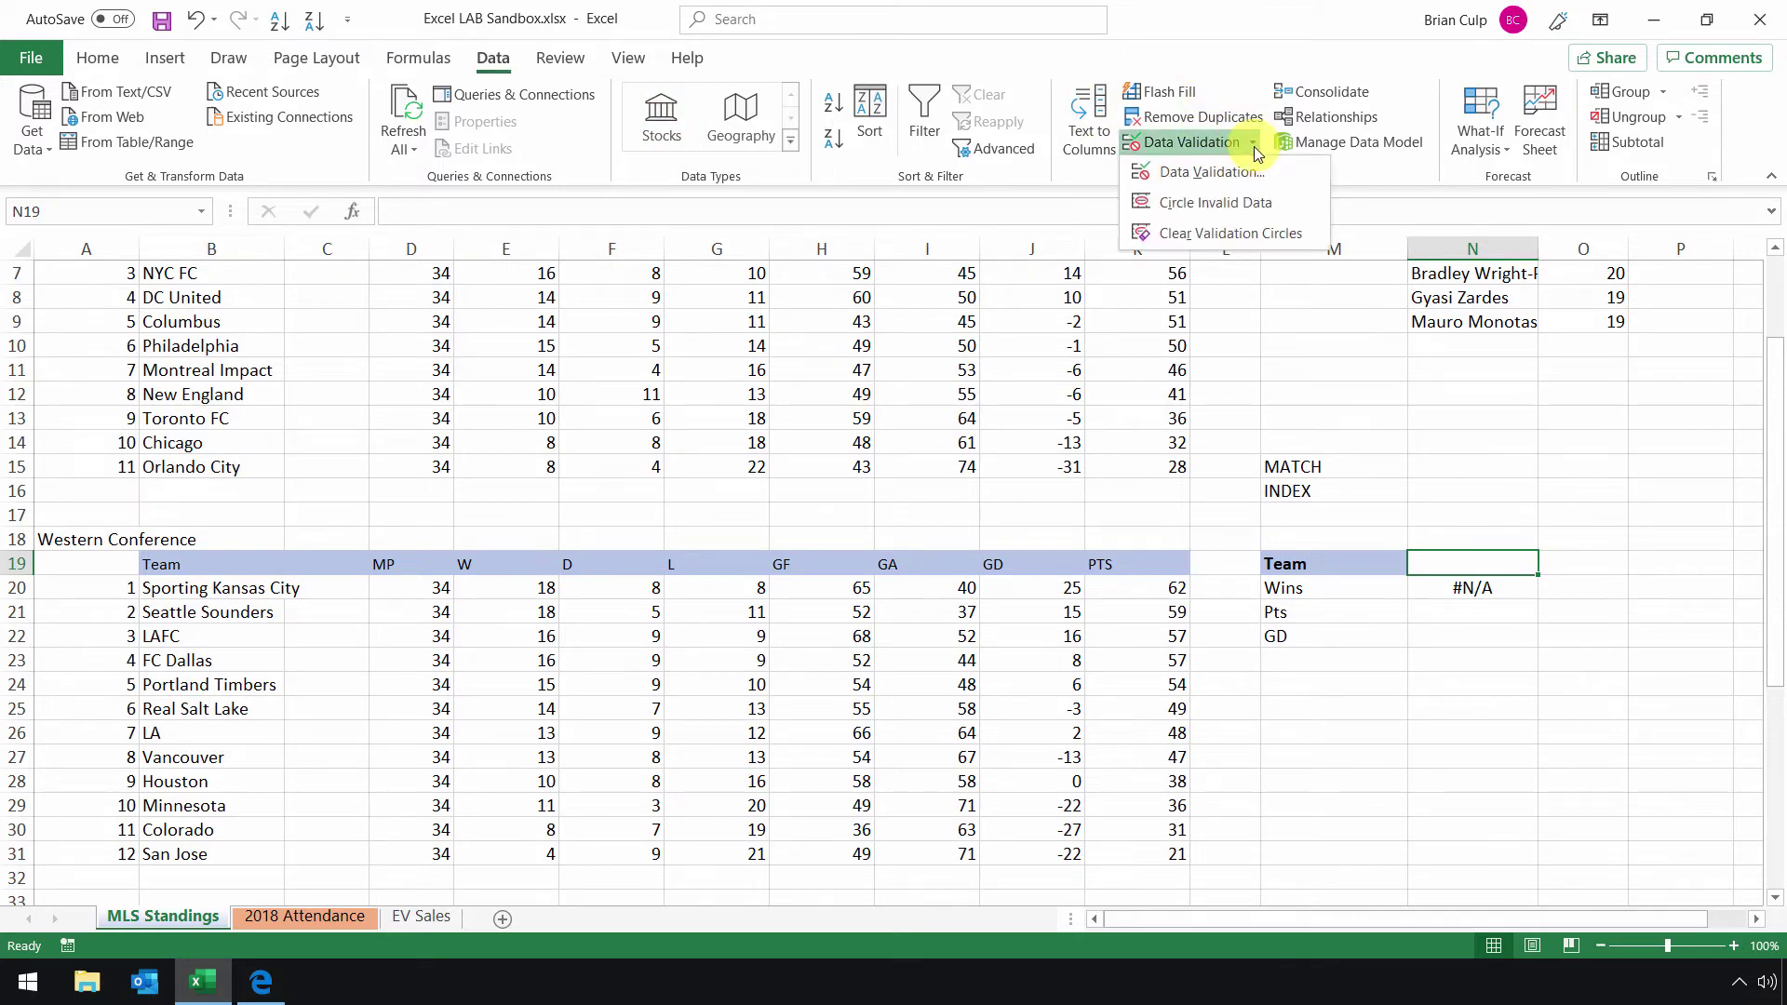
click(1249, 168)
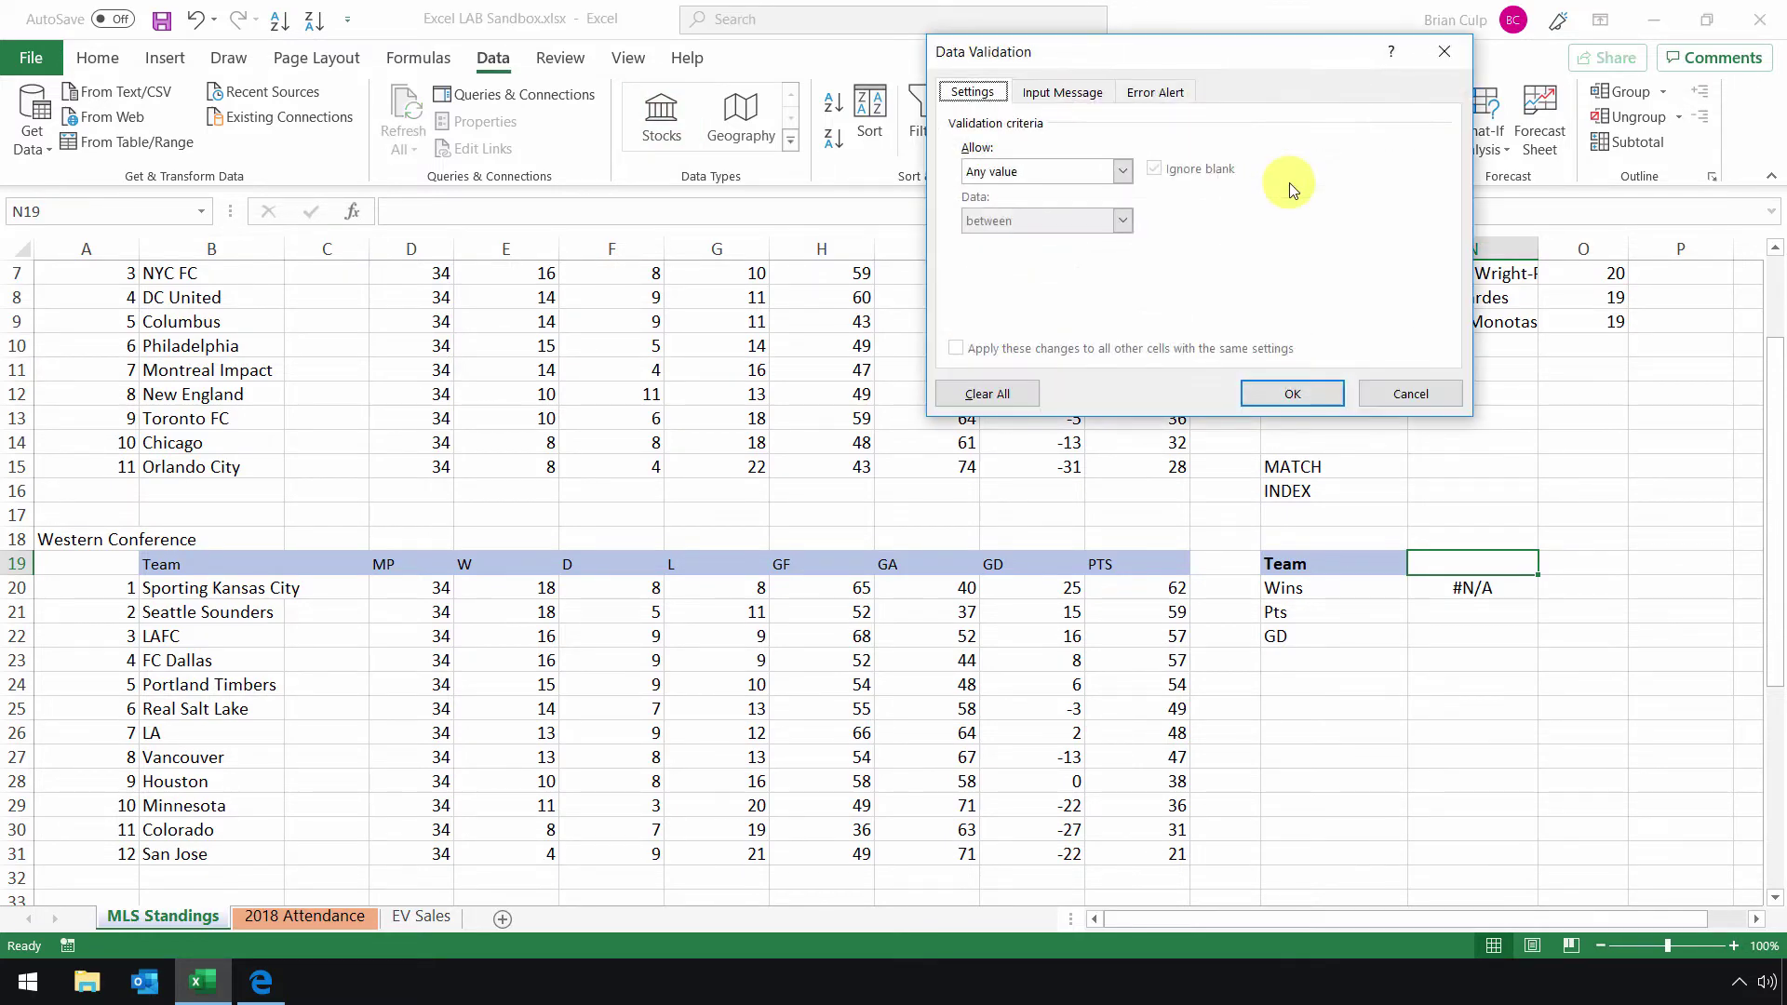
click(1119, 173)
click(1029, 238)
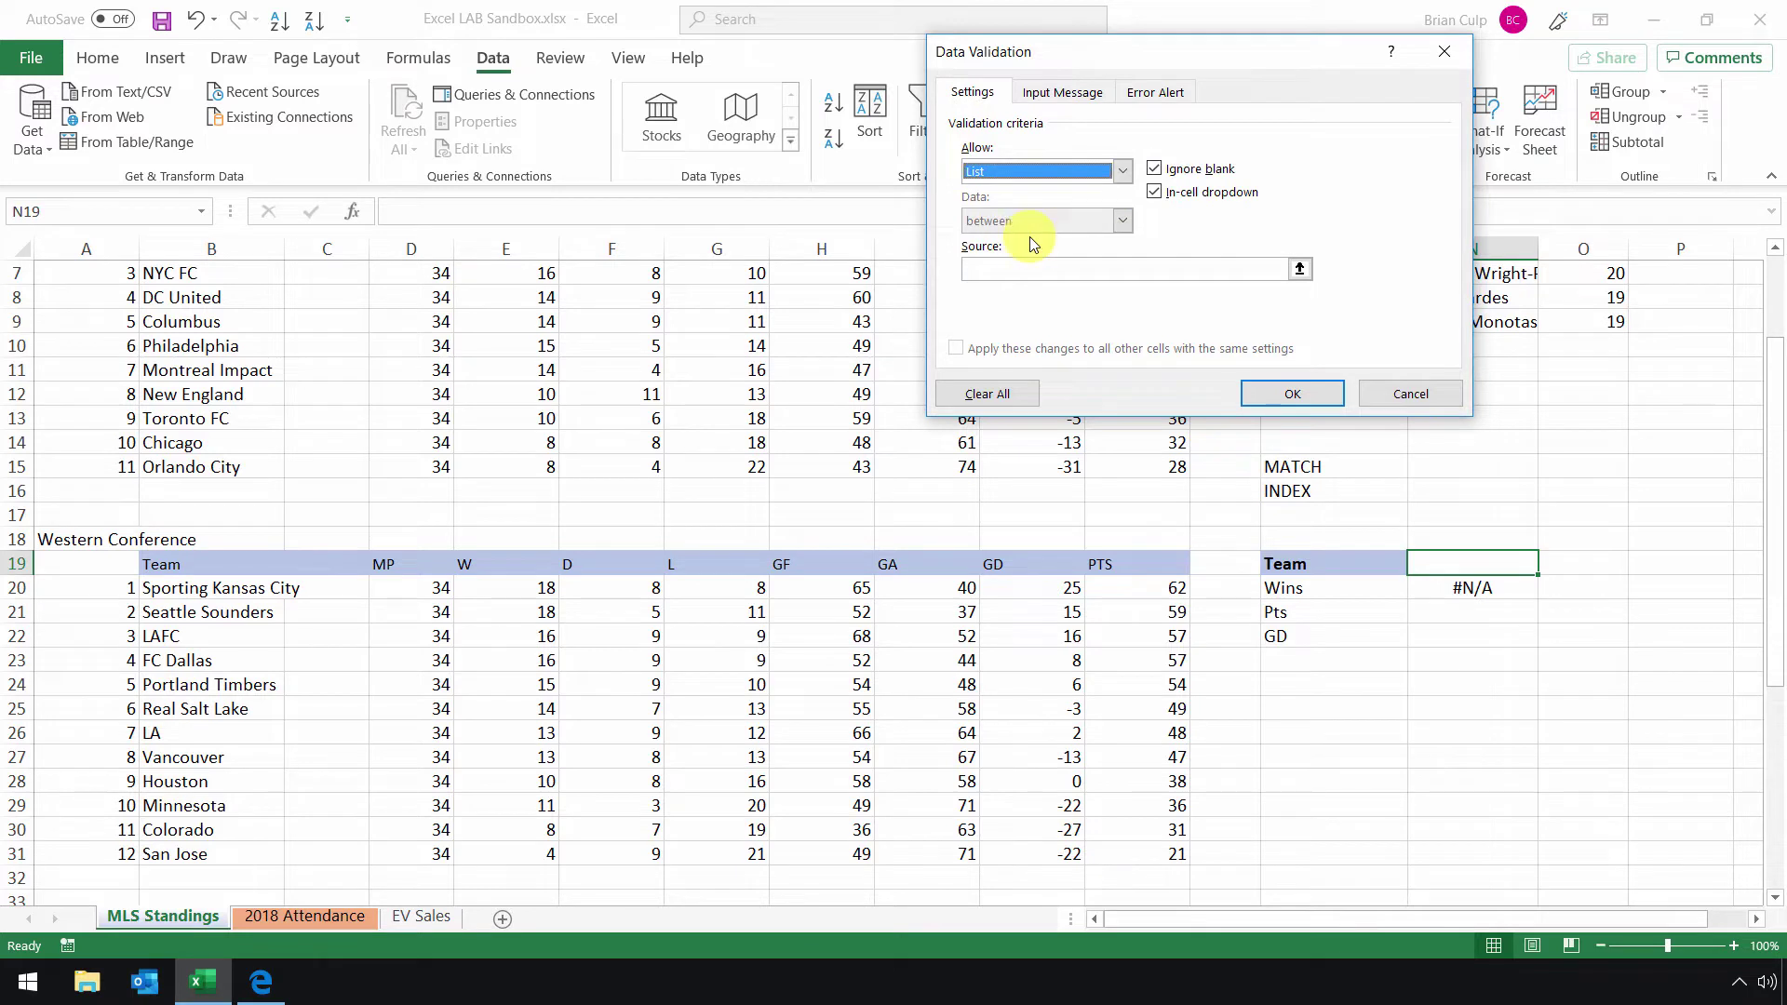
click(1296, 272)
drag(259, 590, 309, 856)
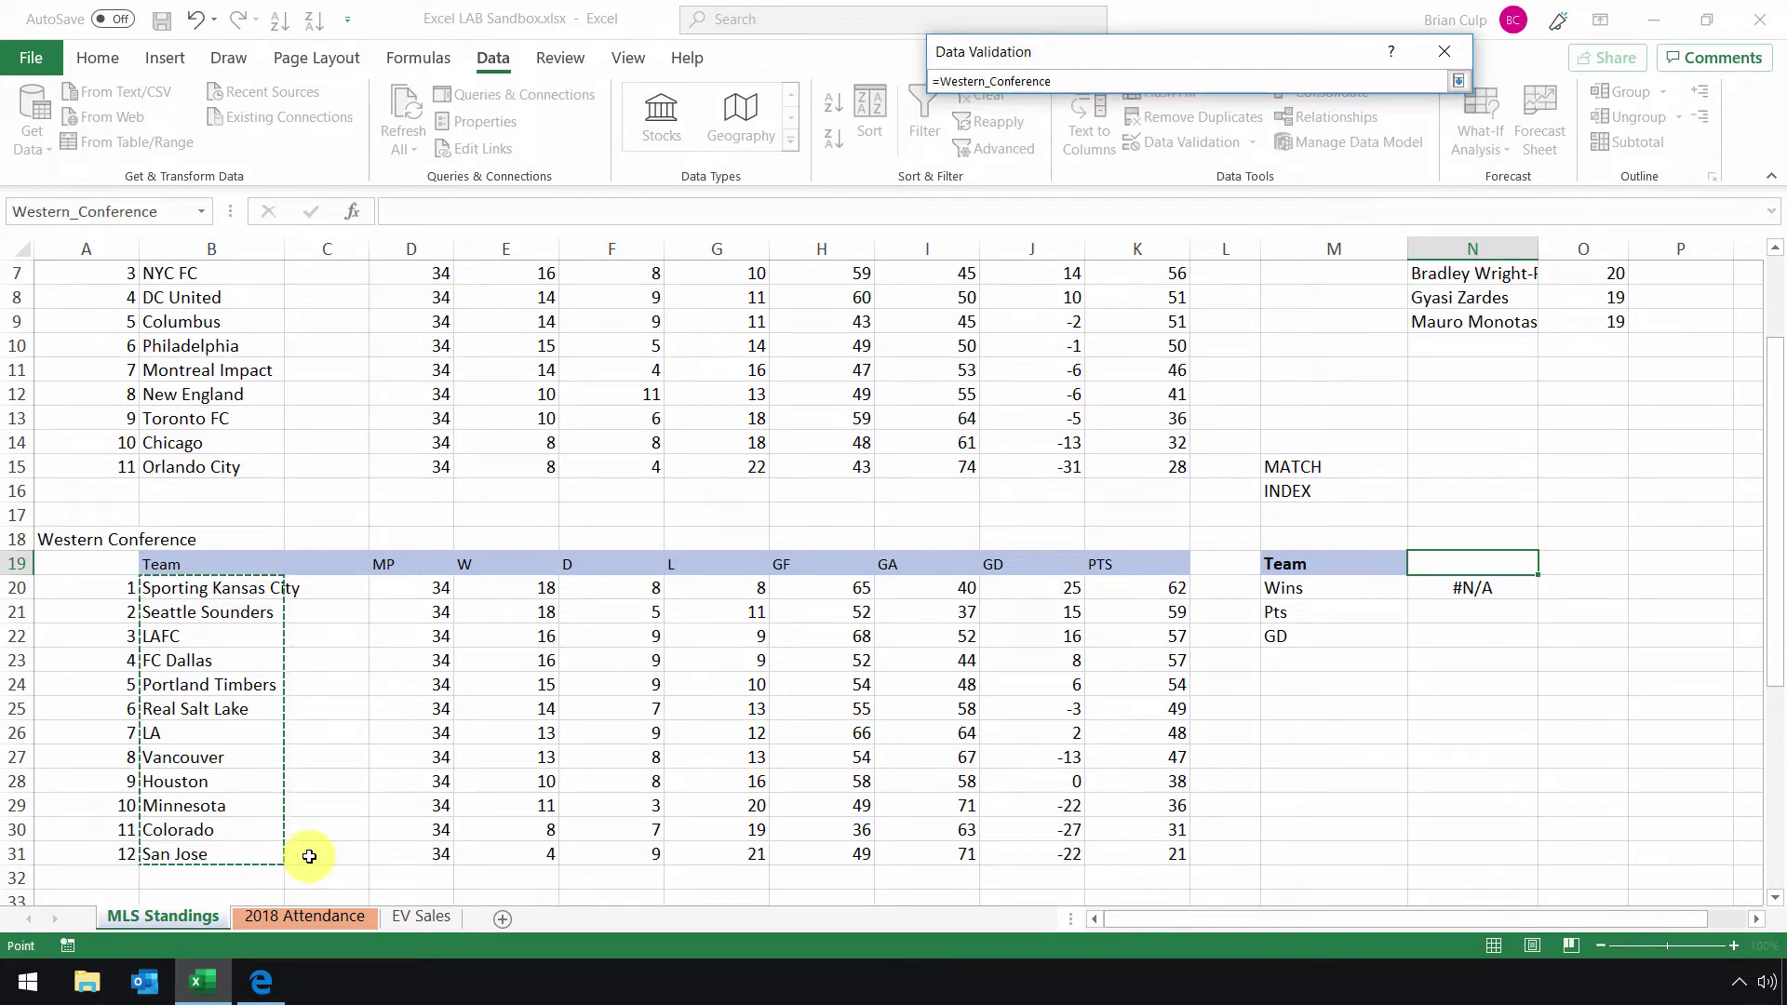
click(1457, 81)
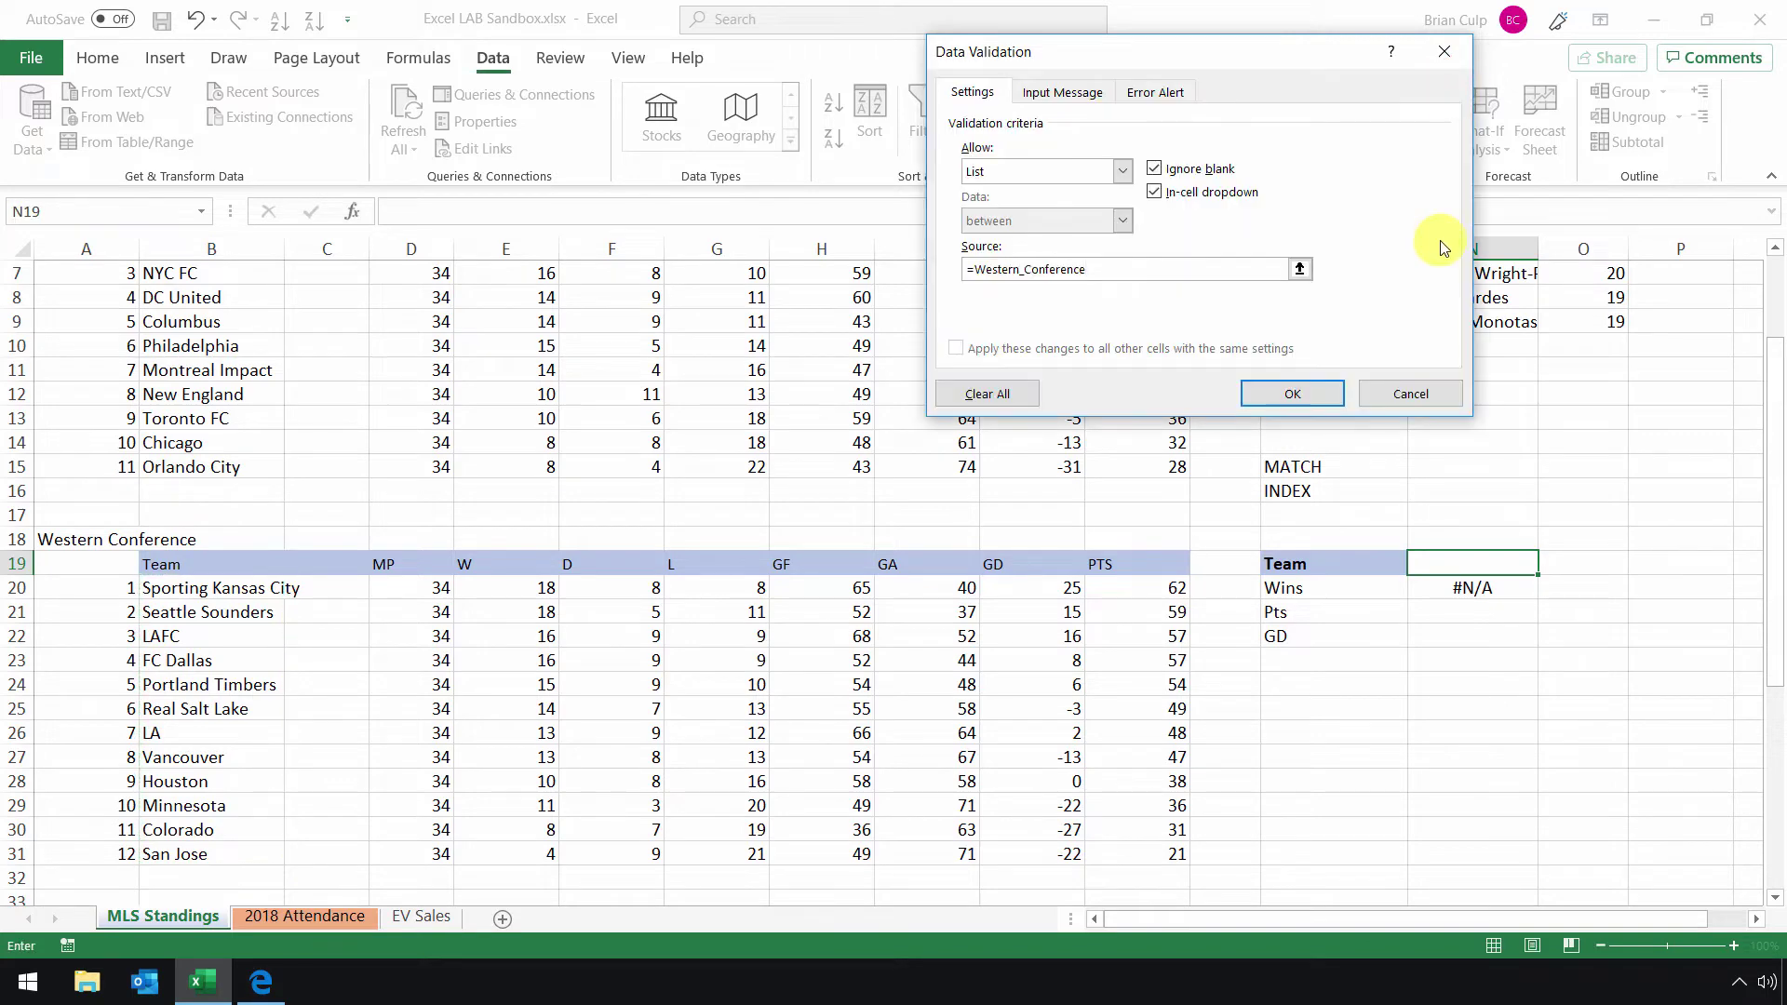
click(1275, 398)
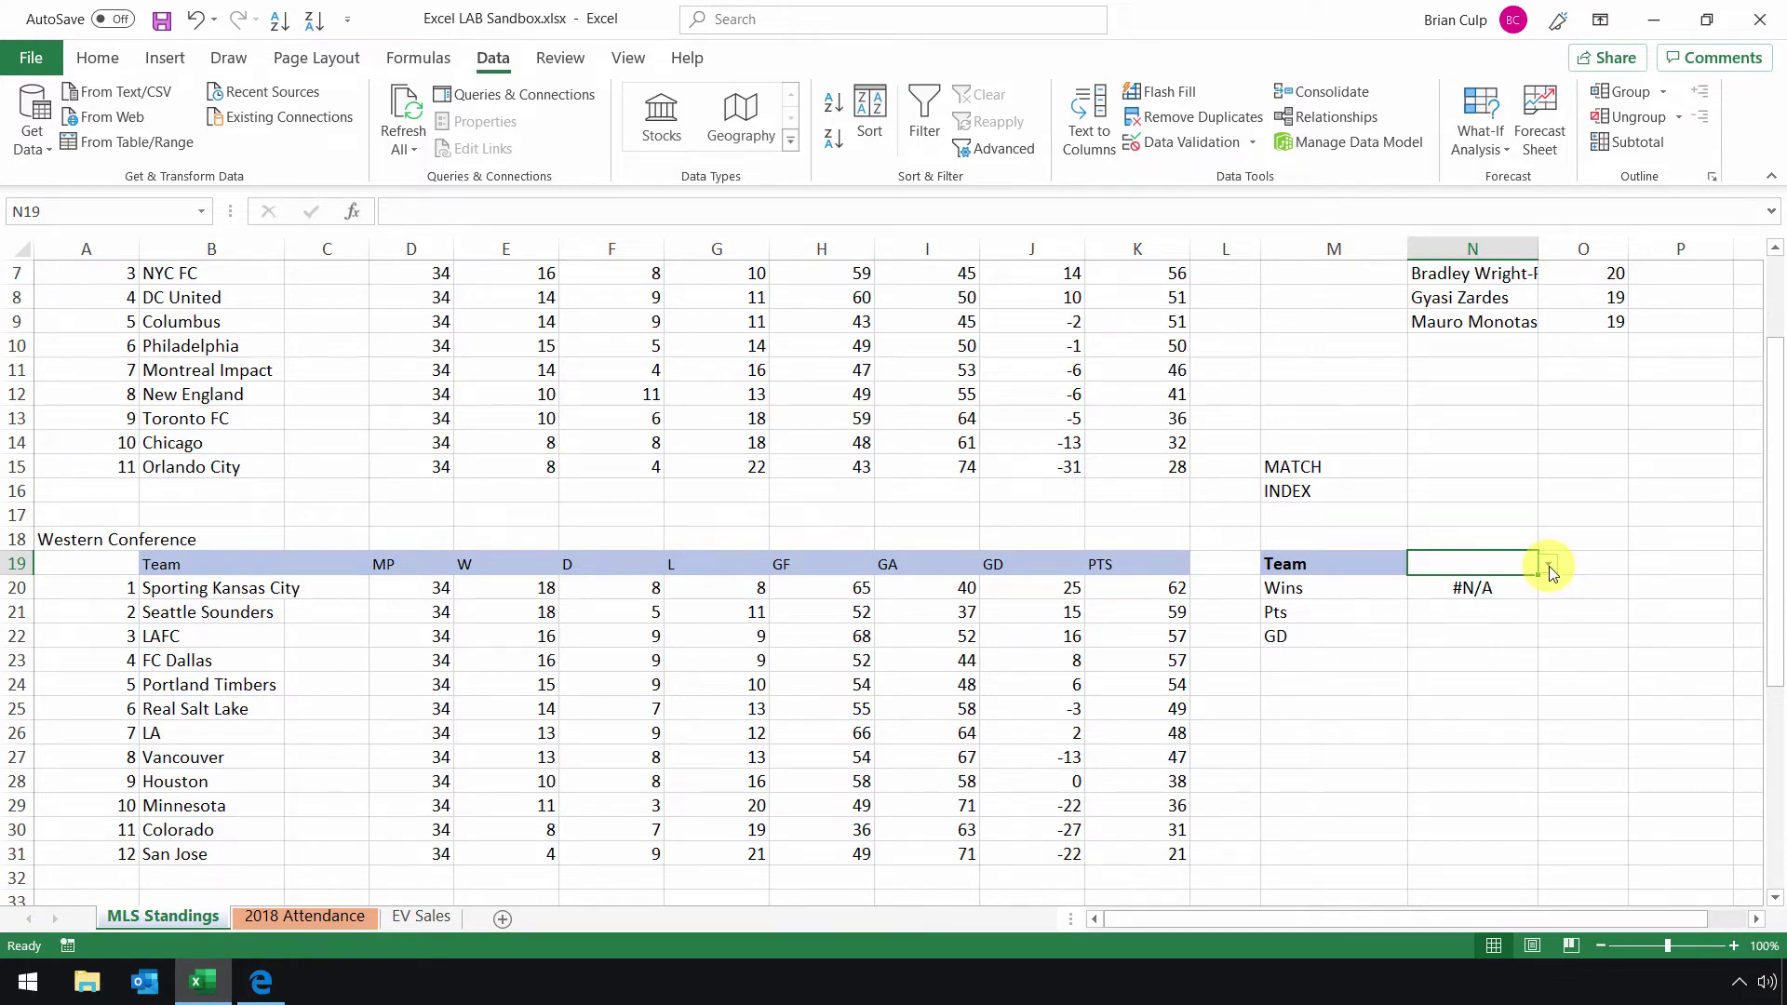
click(1549, 568)
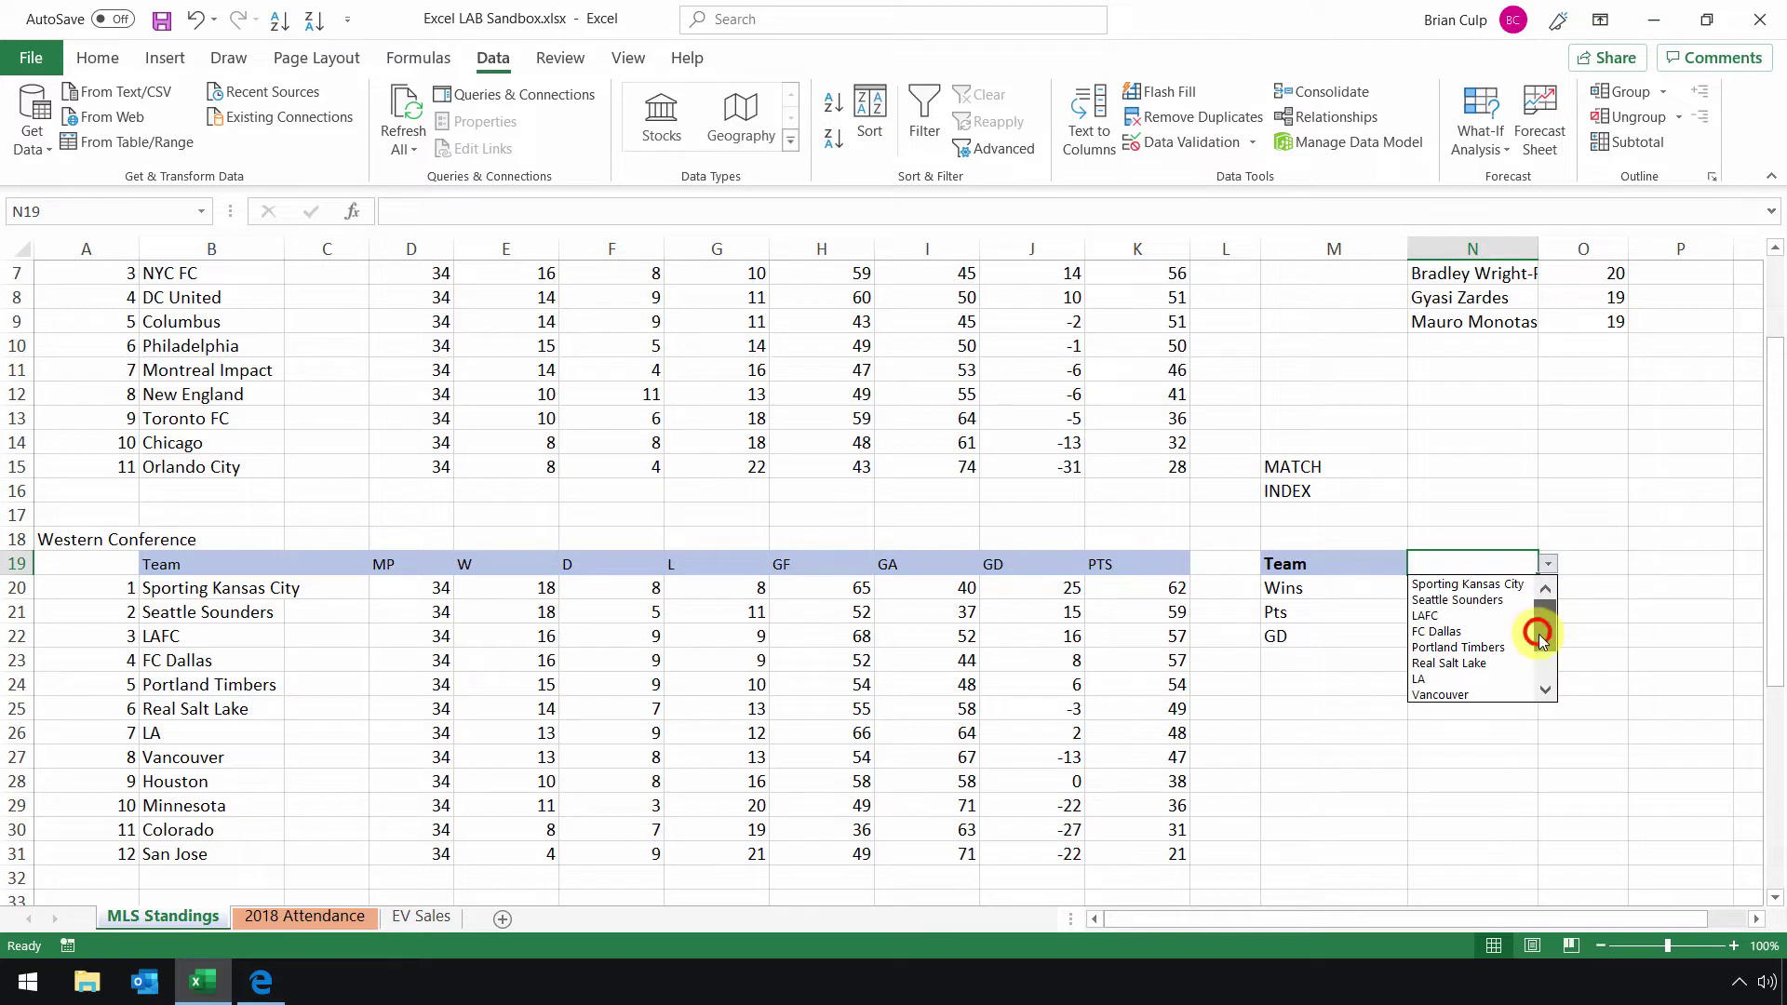
scroll(1540, 647, down, 1)
click(1480, 677)
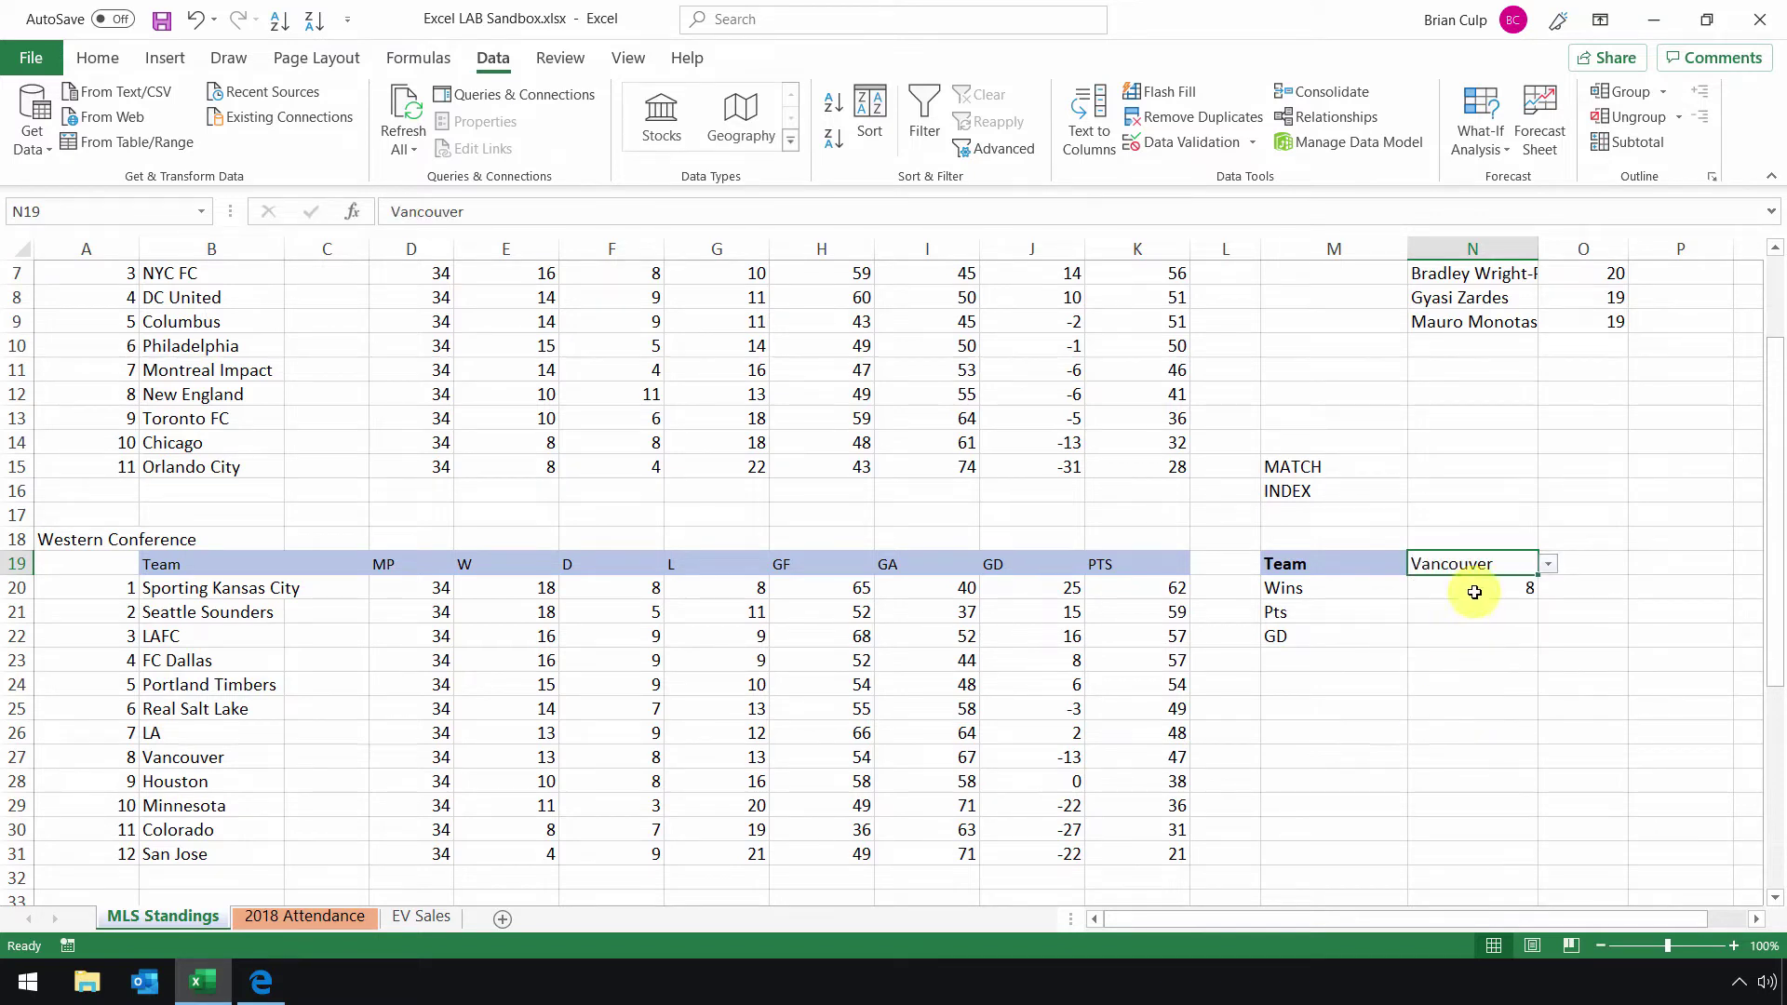
click(1474, 589)
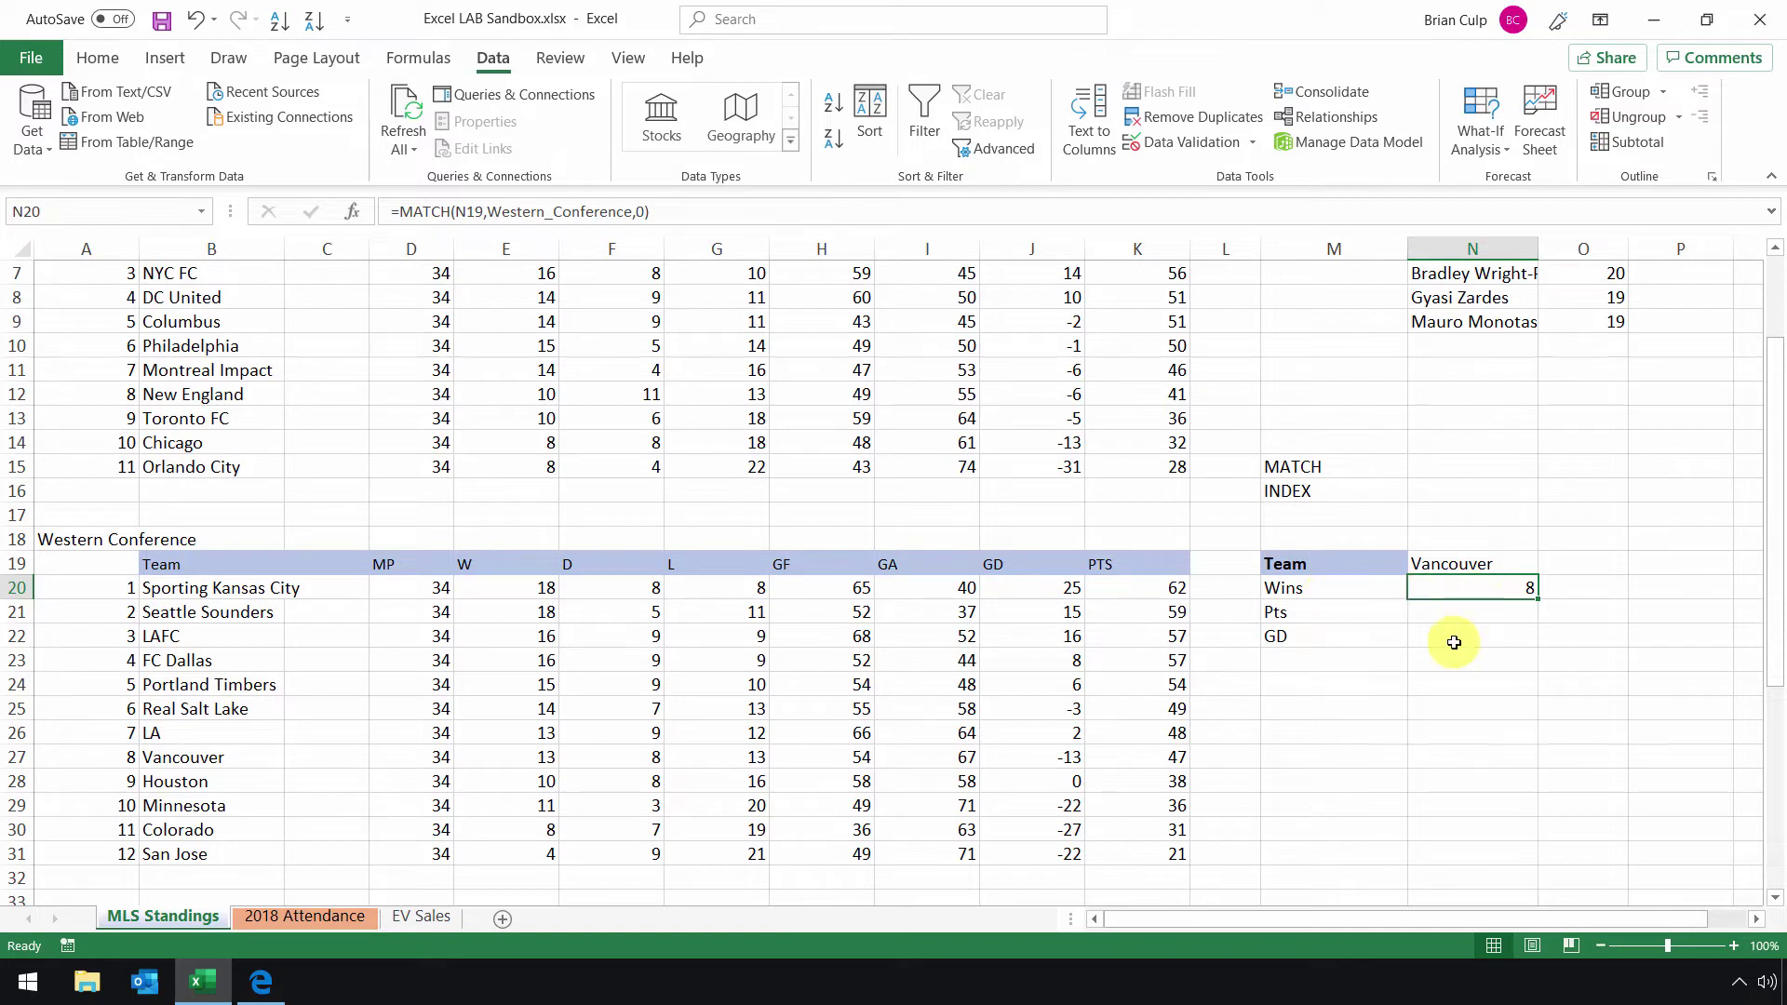
click(1310, 495)
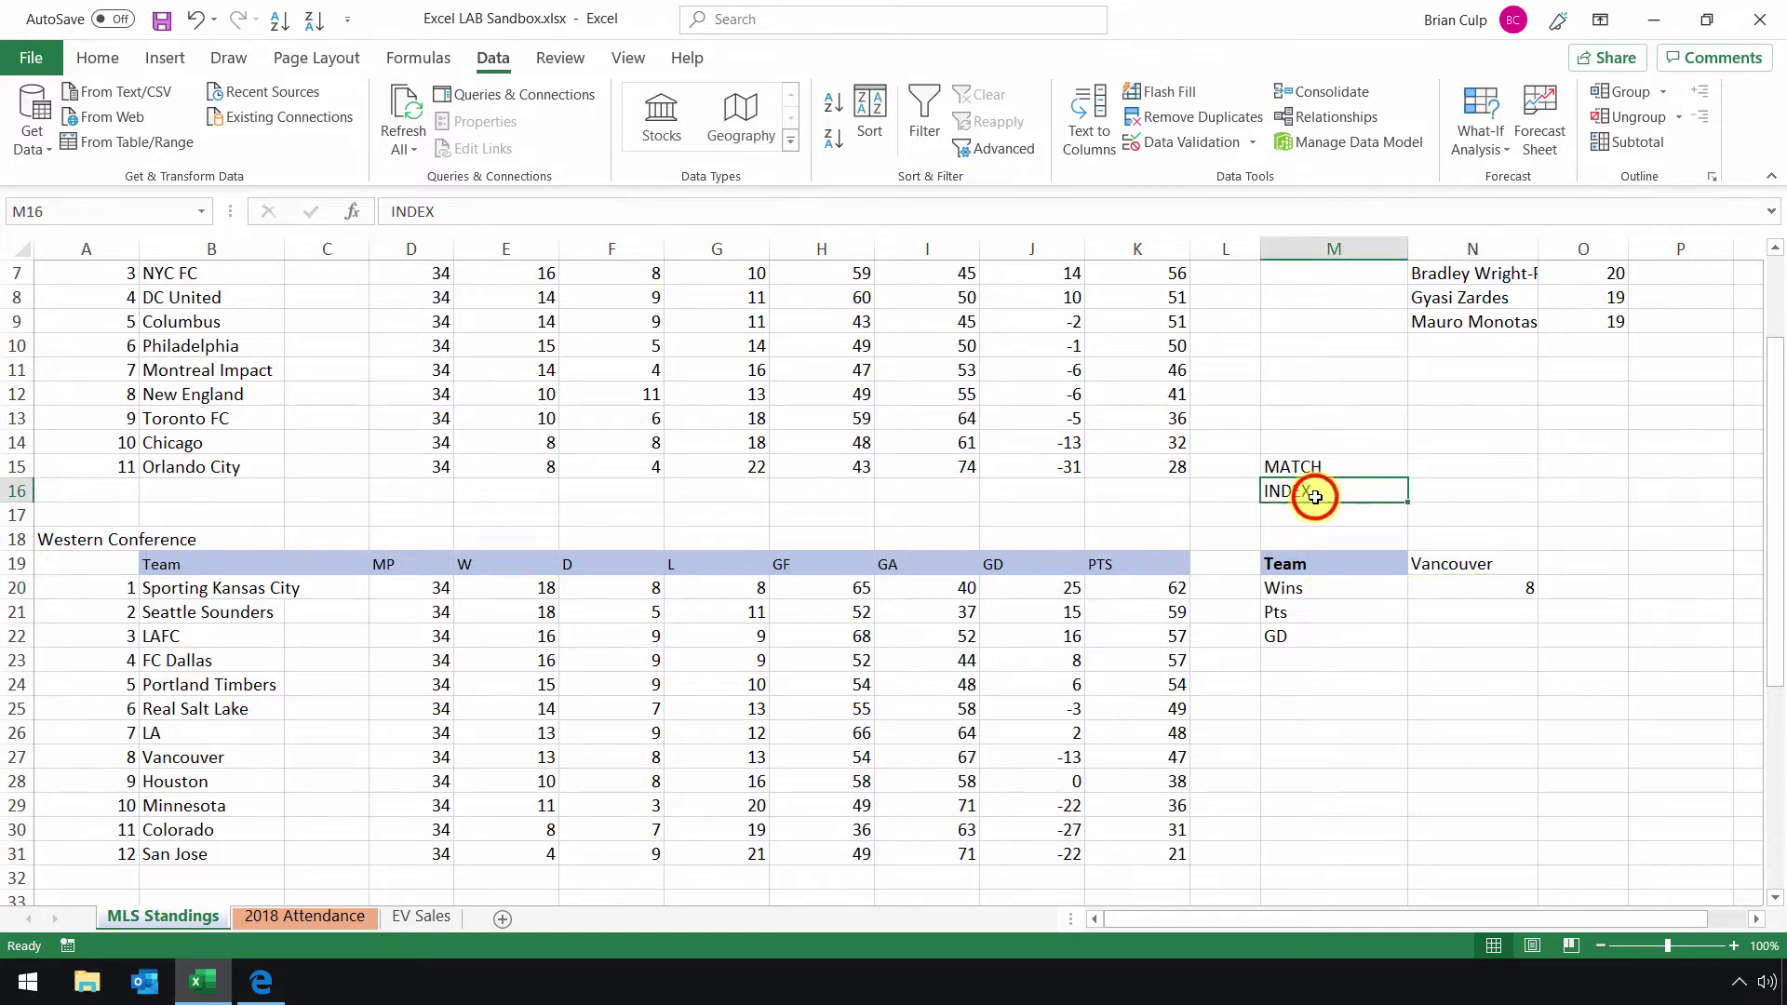
click(1454, 587)
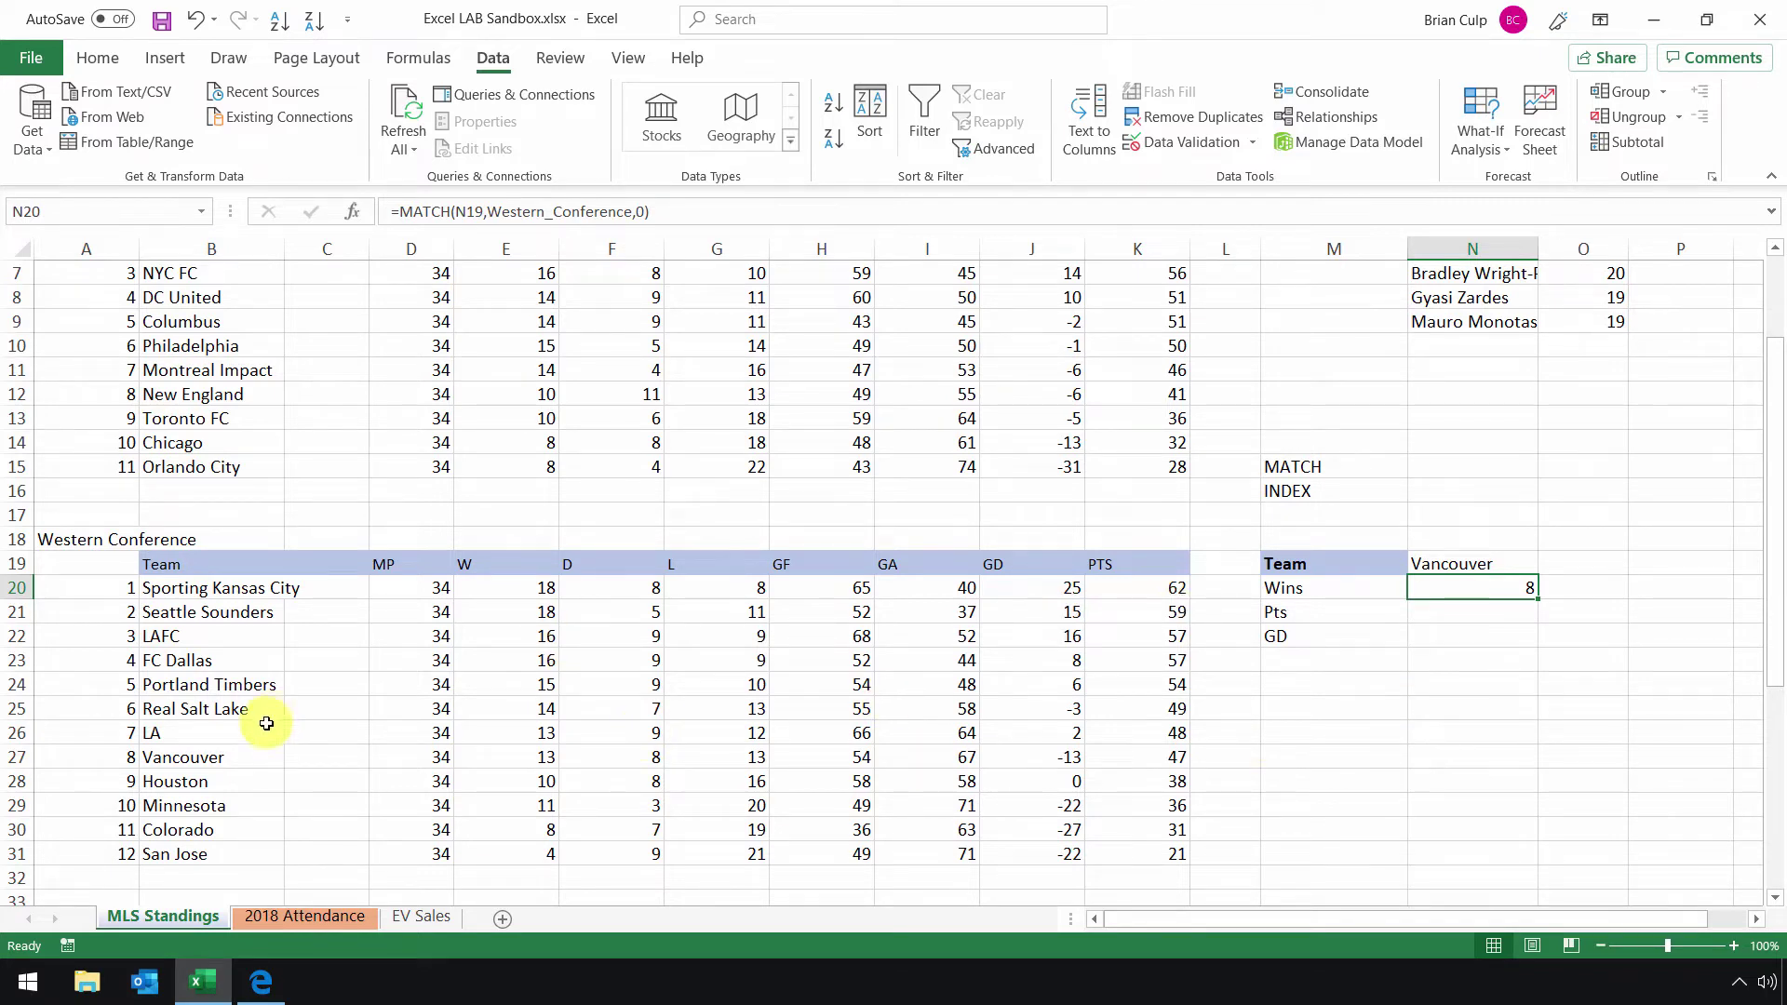
click(221, 758)
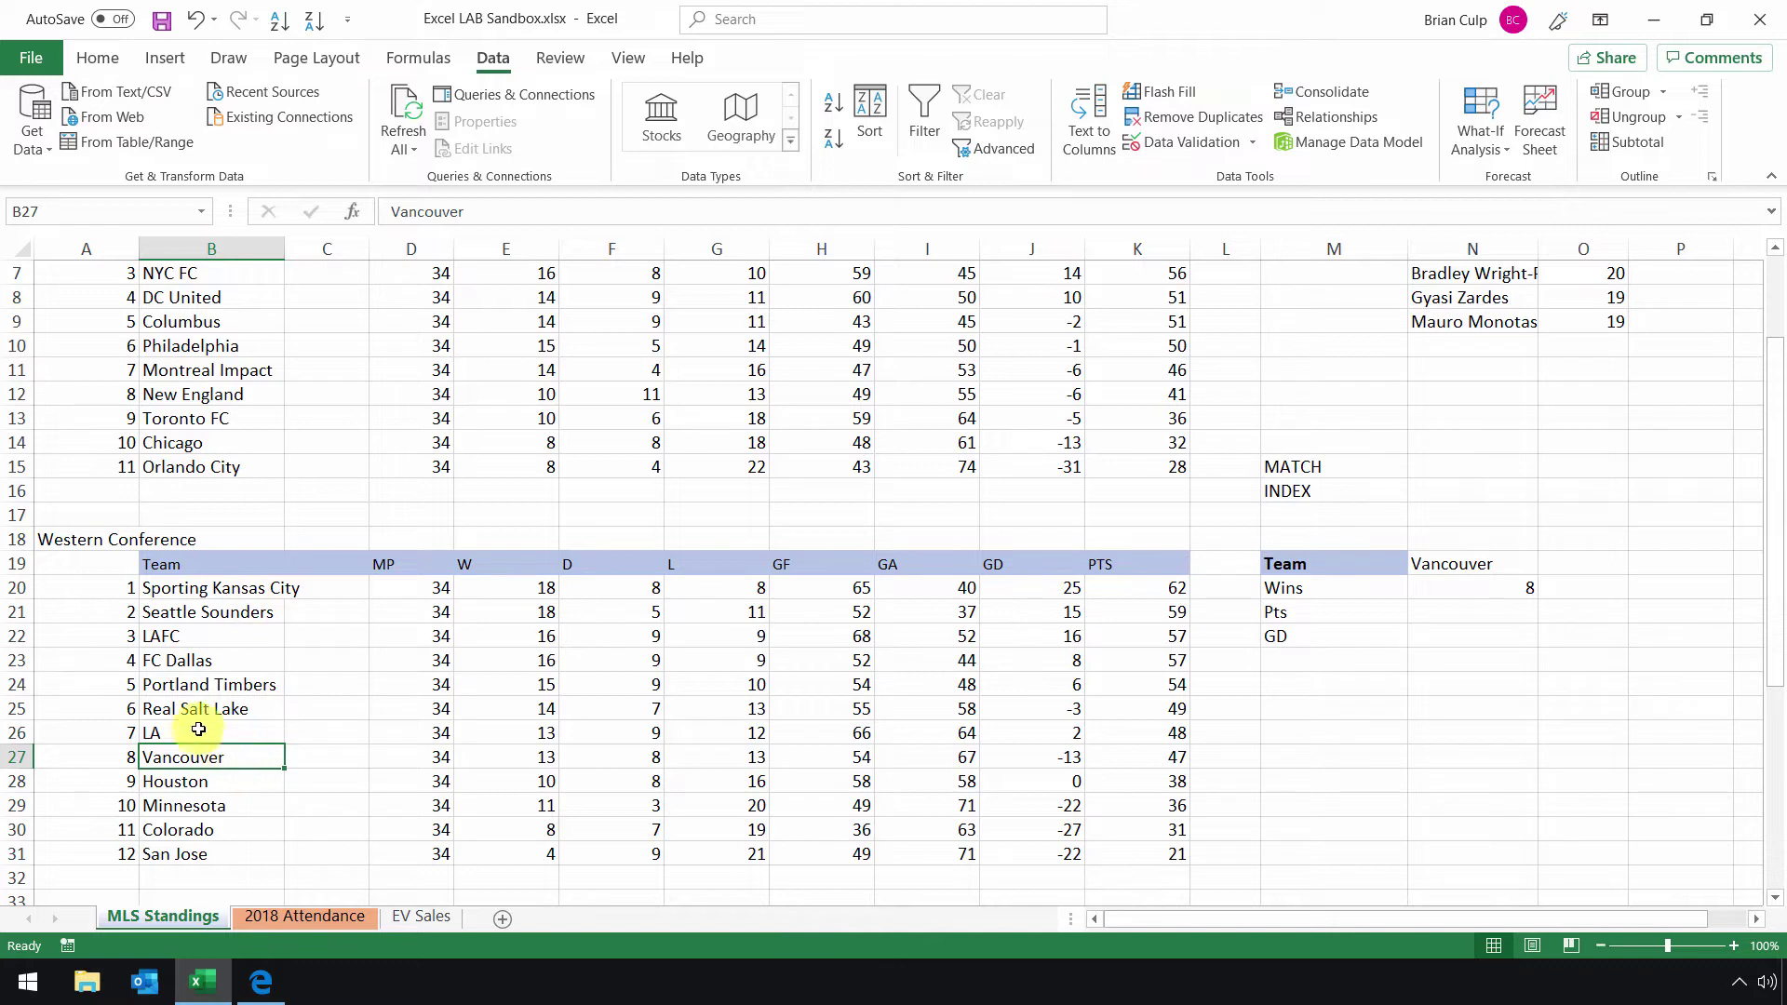
Clear the rank numbers in A20:A31, then select the team names B20:B31
drag(96, 594, 112, 852)
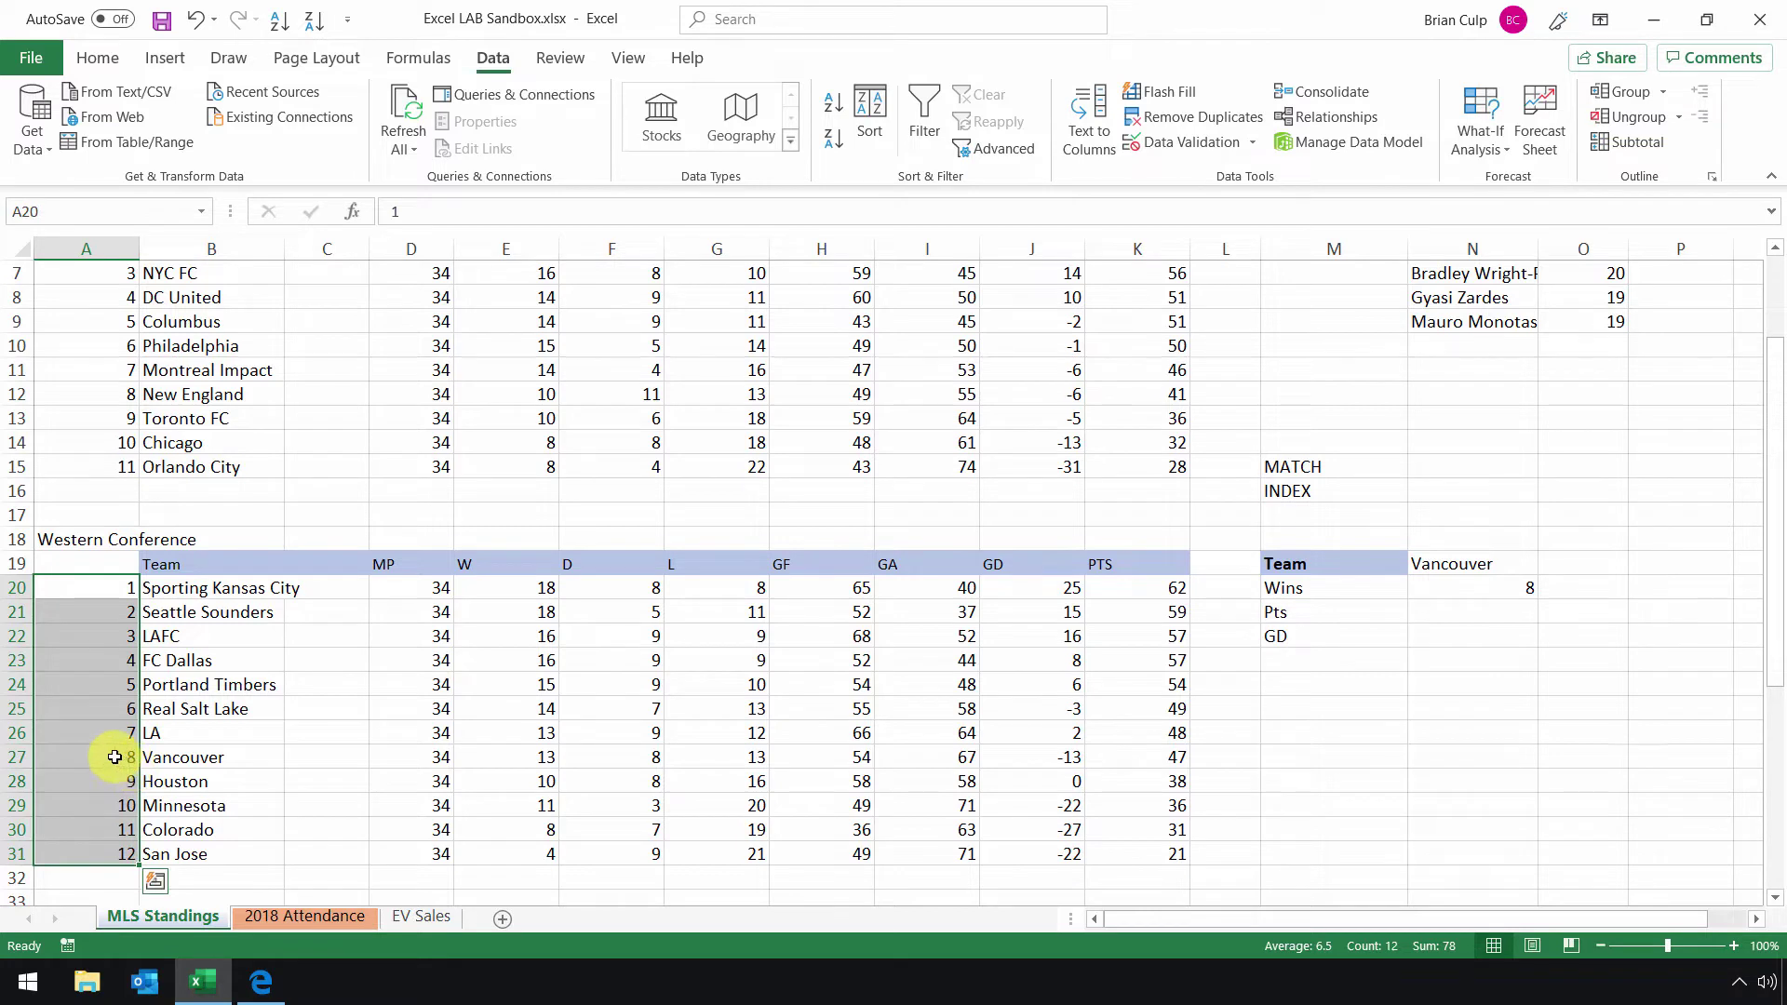
key(Delete)
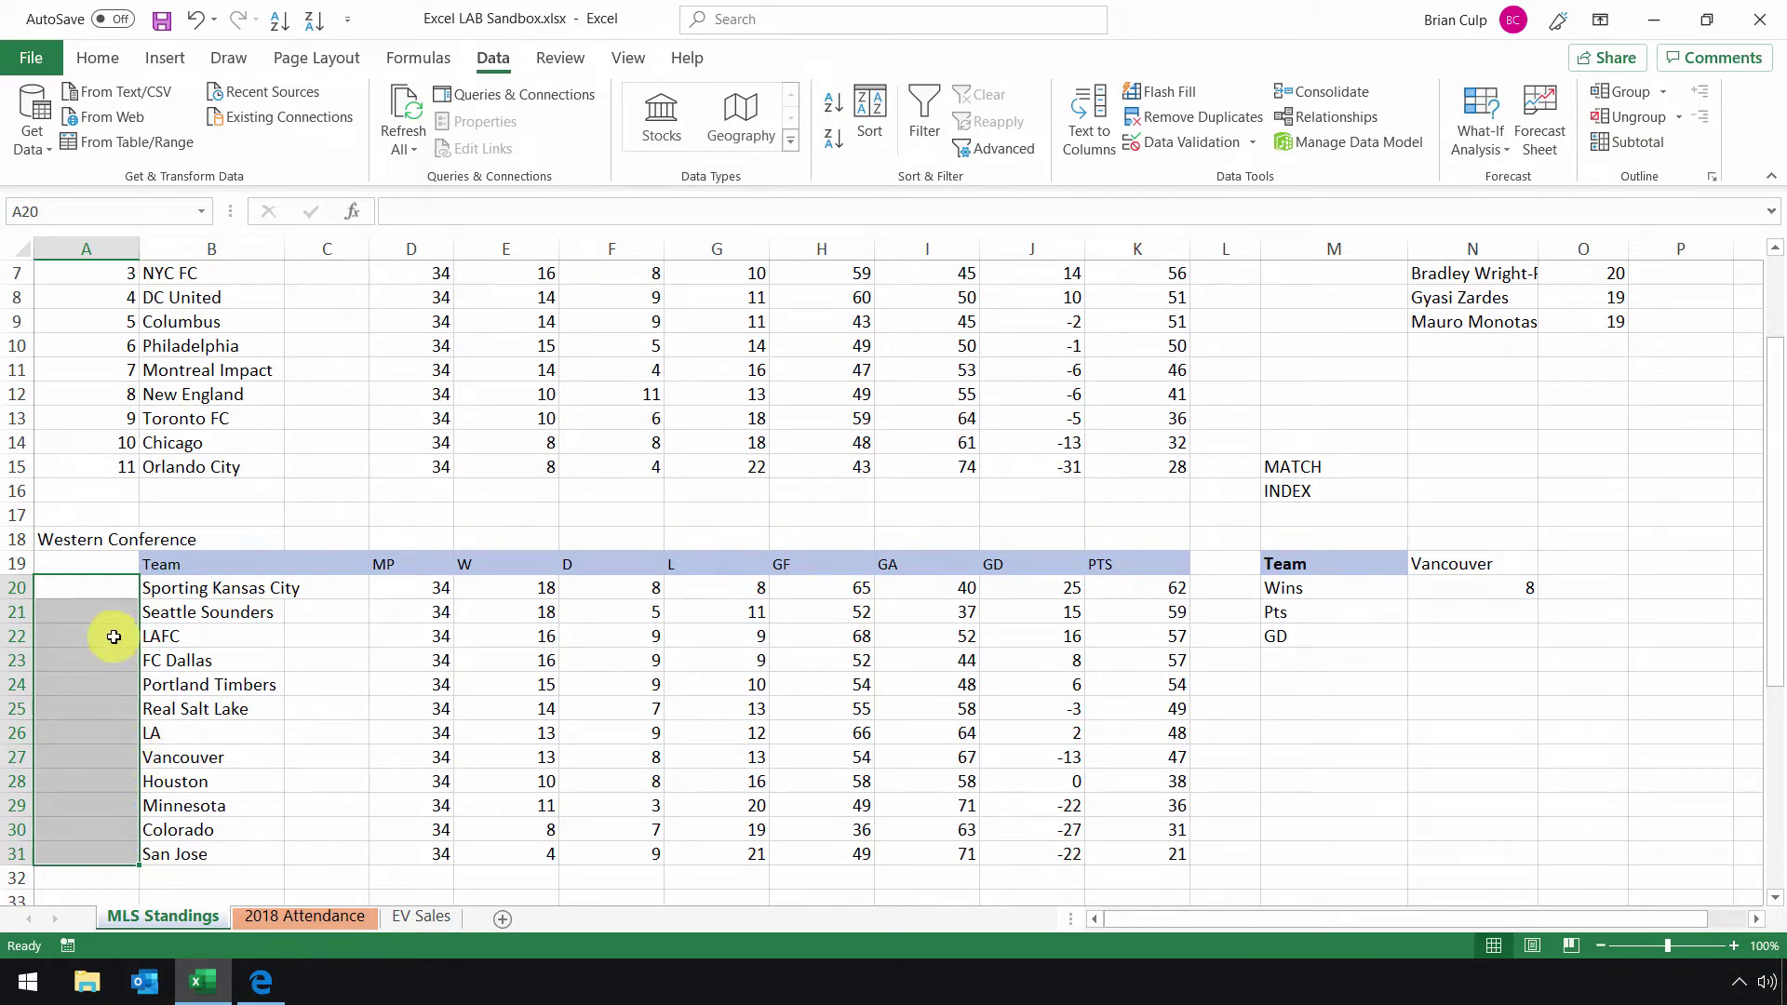
click(258, 740)
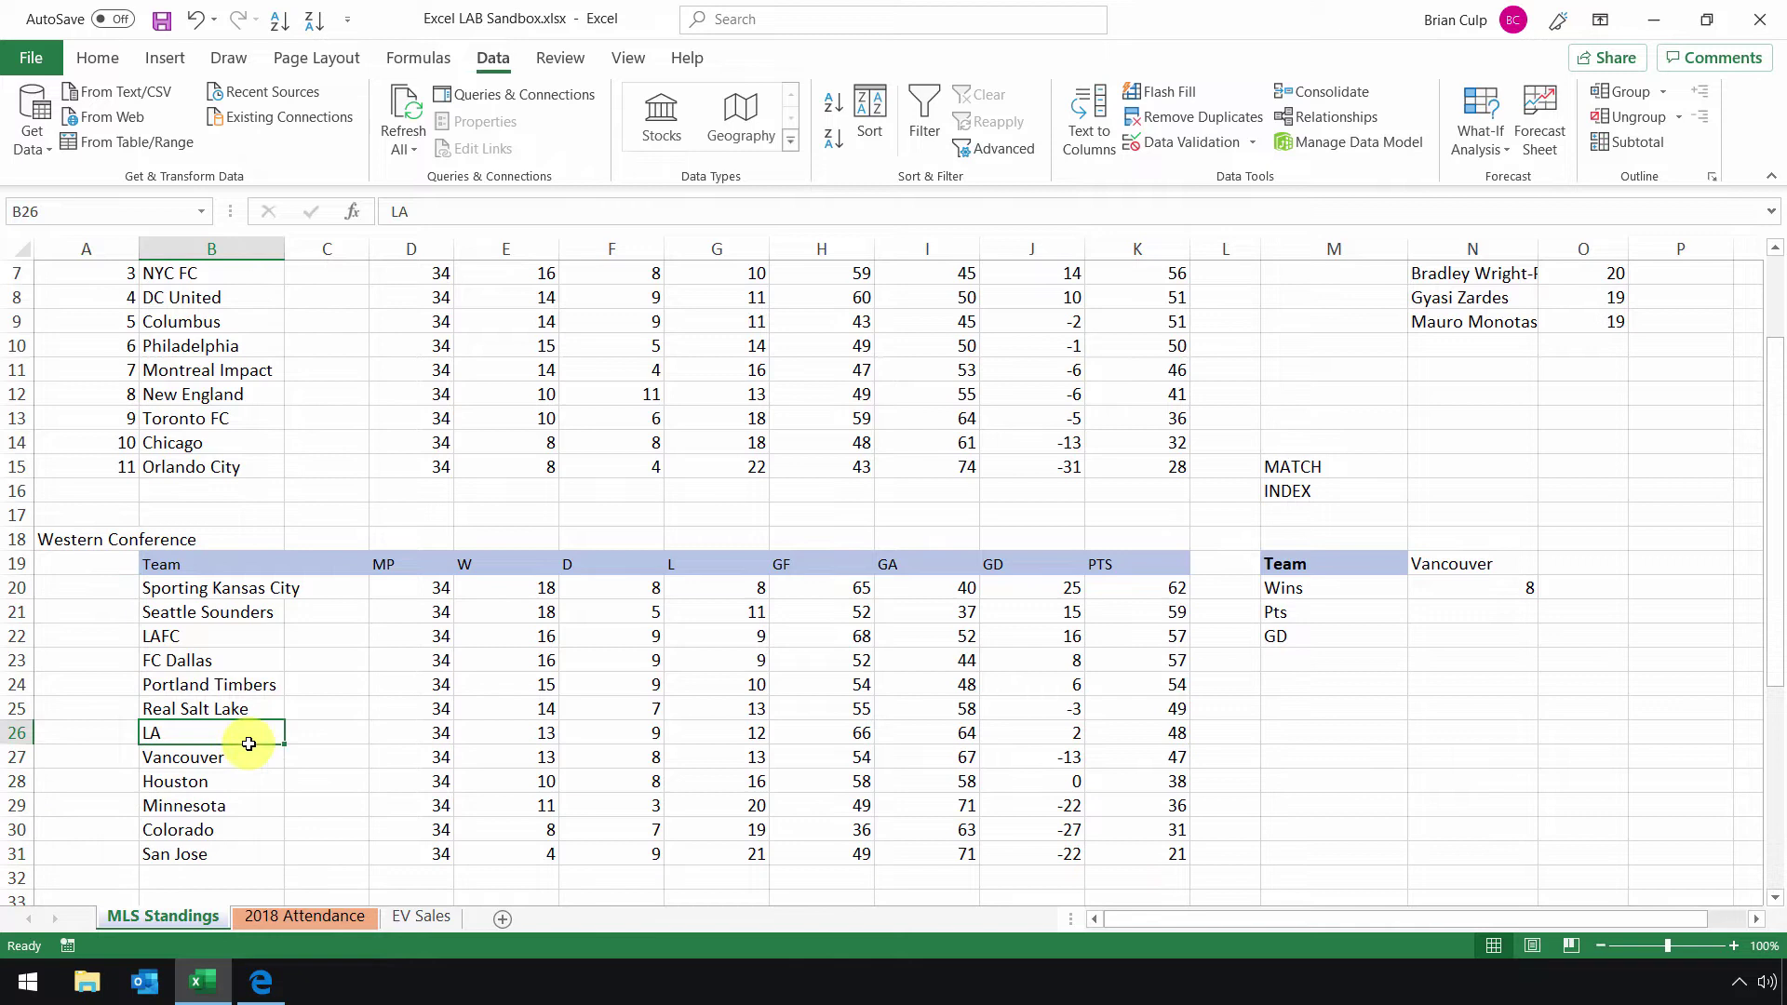
drag(187, 590, 231, 857)
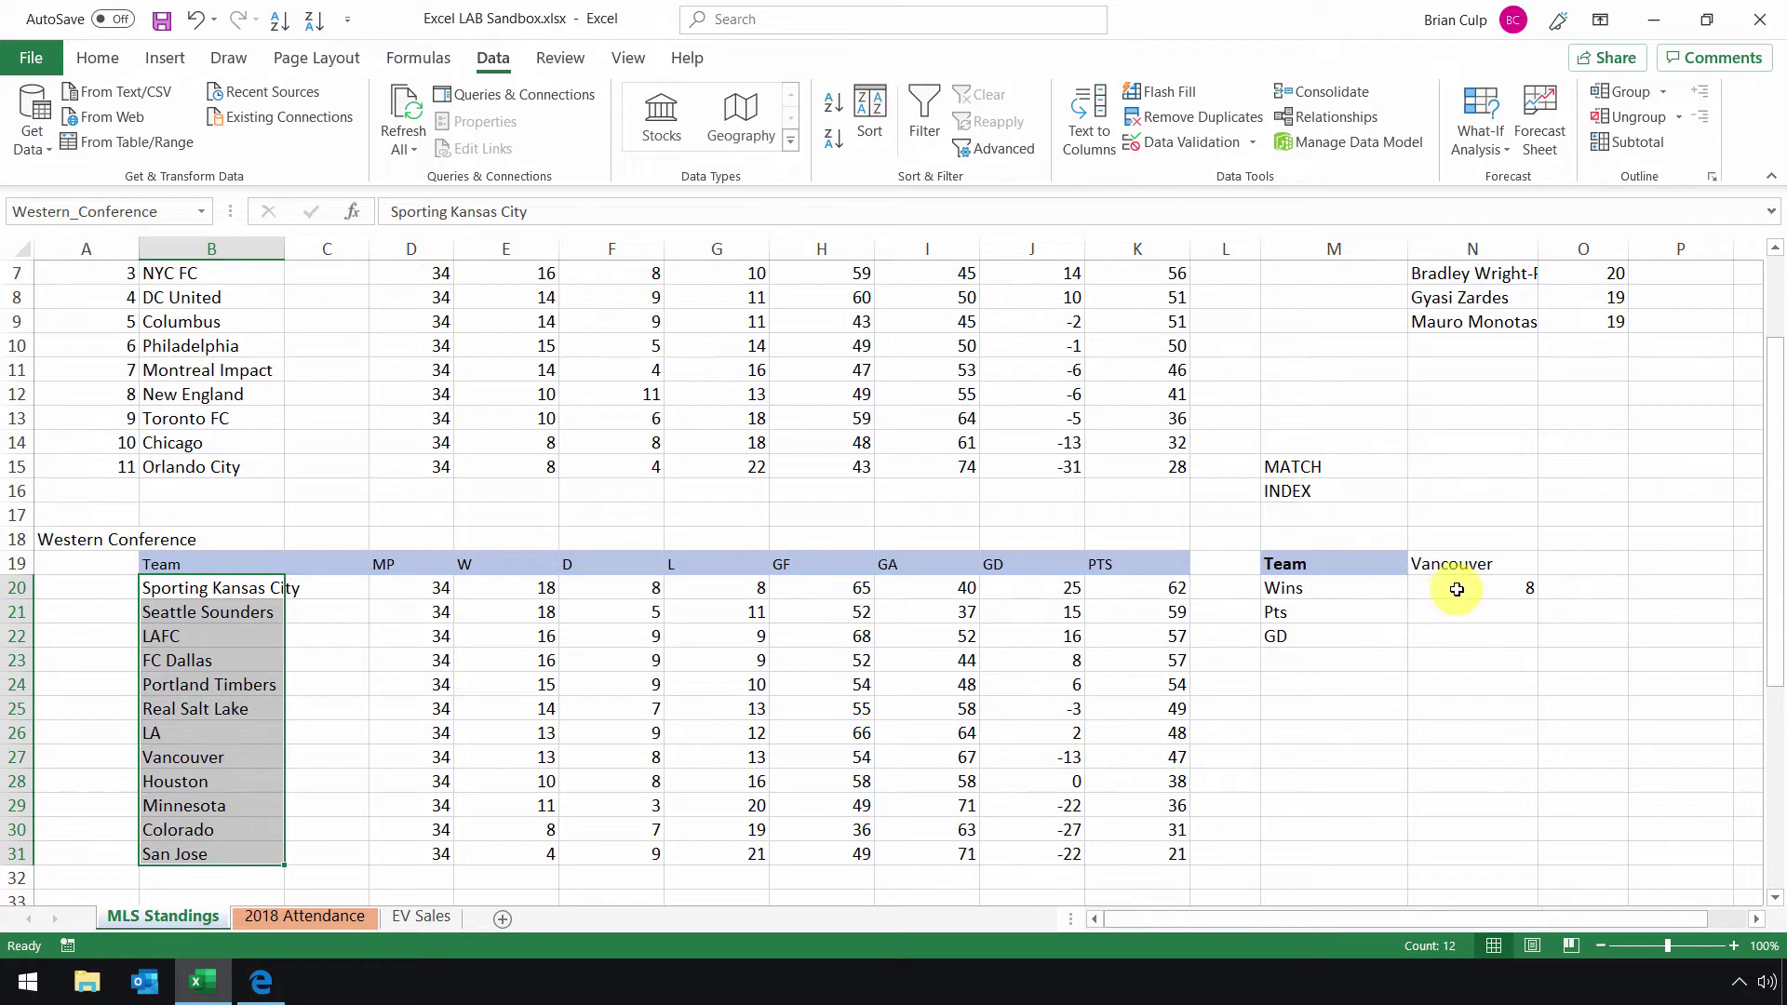
click(1503, 564)
click(1549, 565)
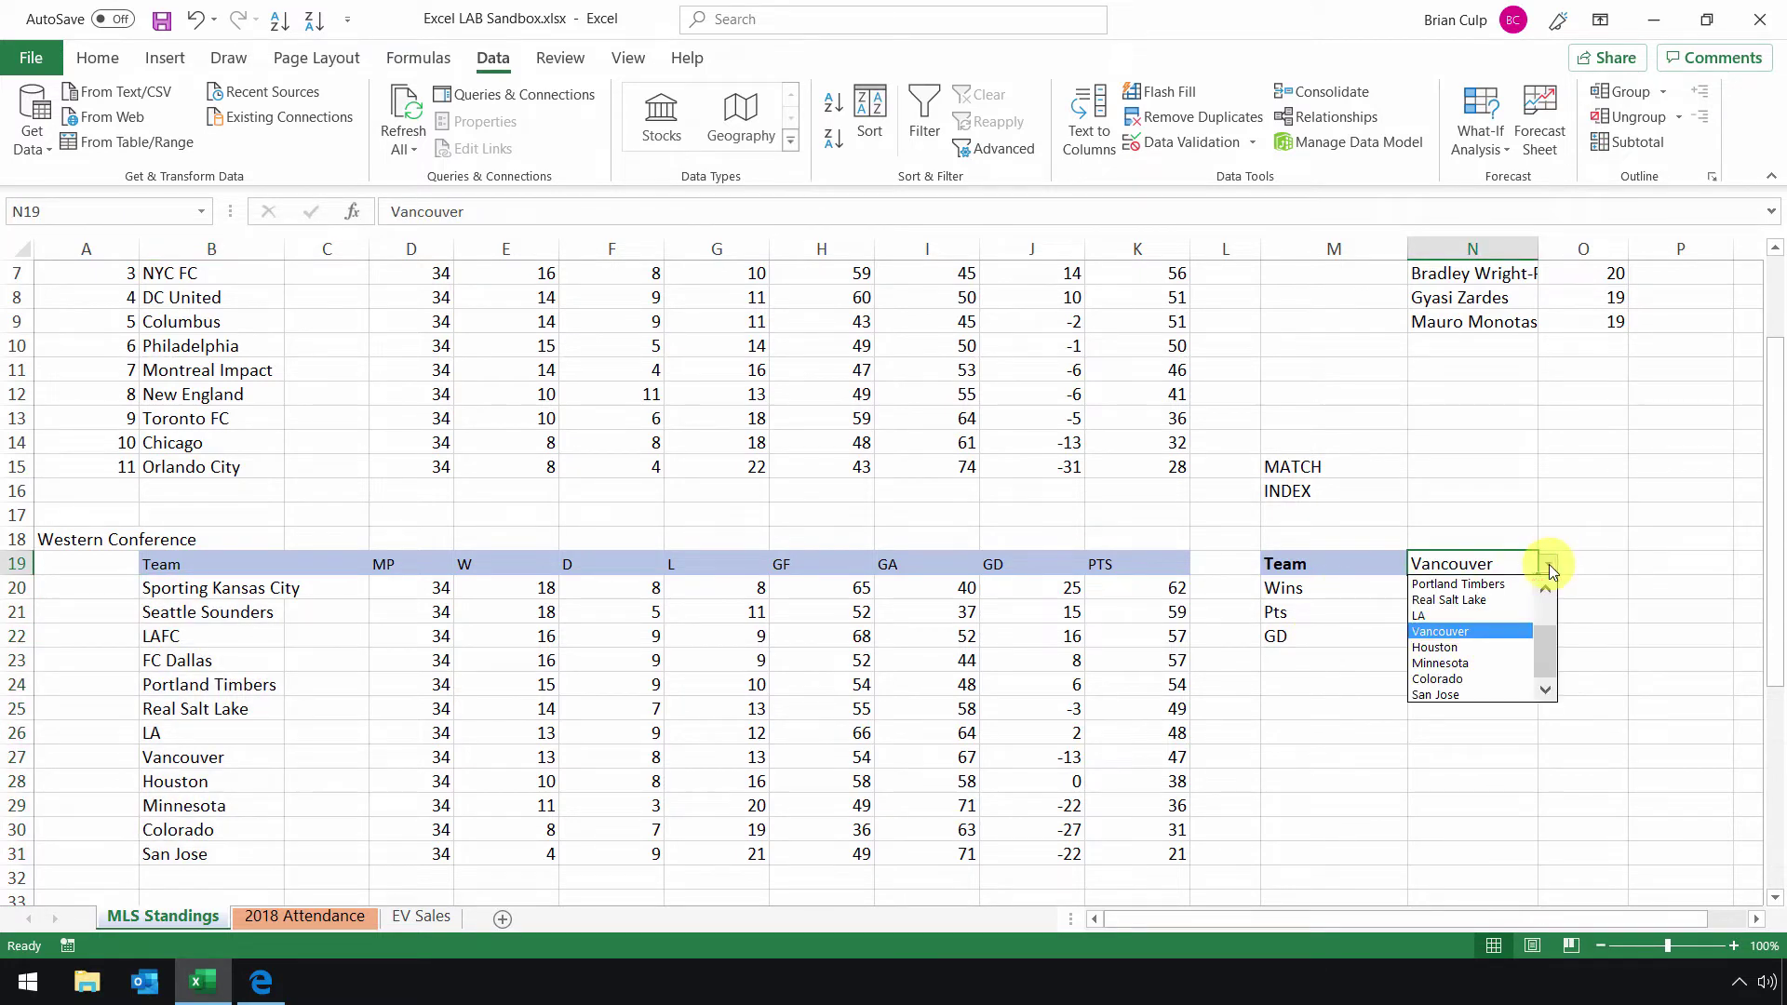
click(1489, 600)
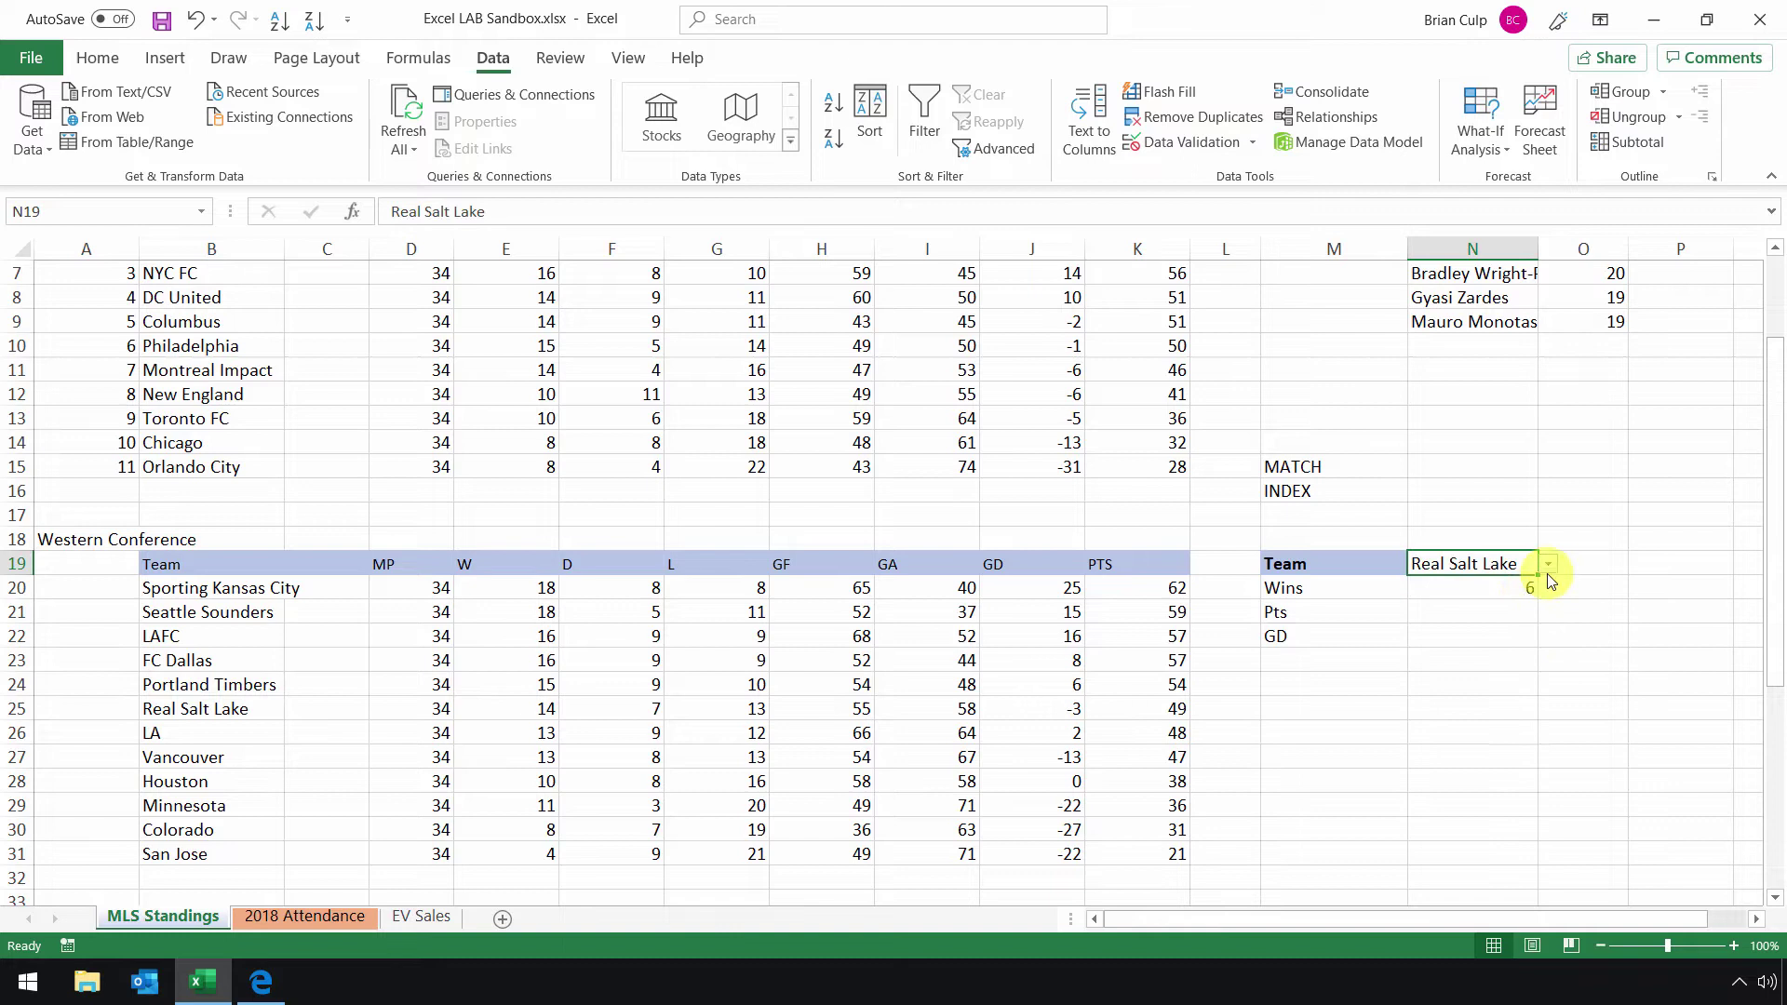
click(1549, 565)
click(1483, 665)
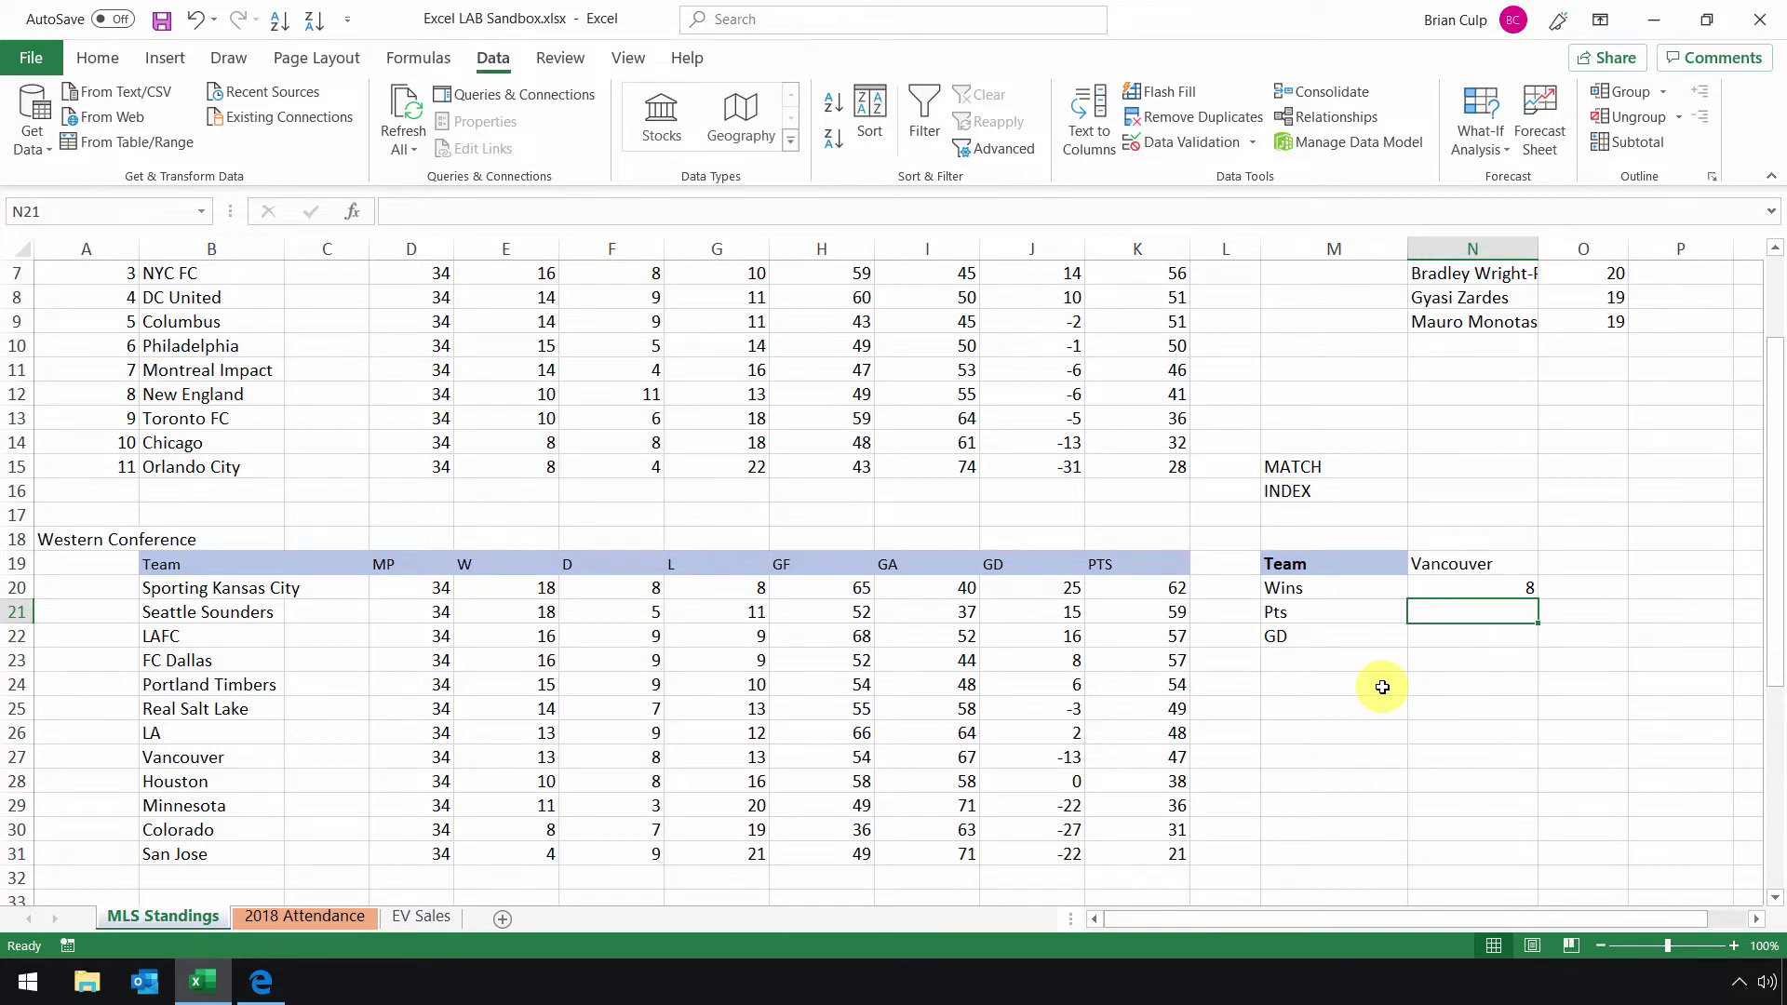
click(1447, 588)
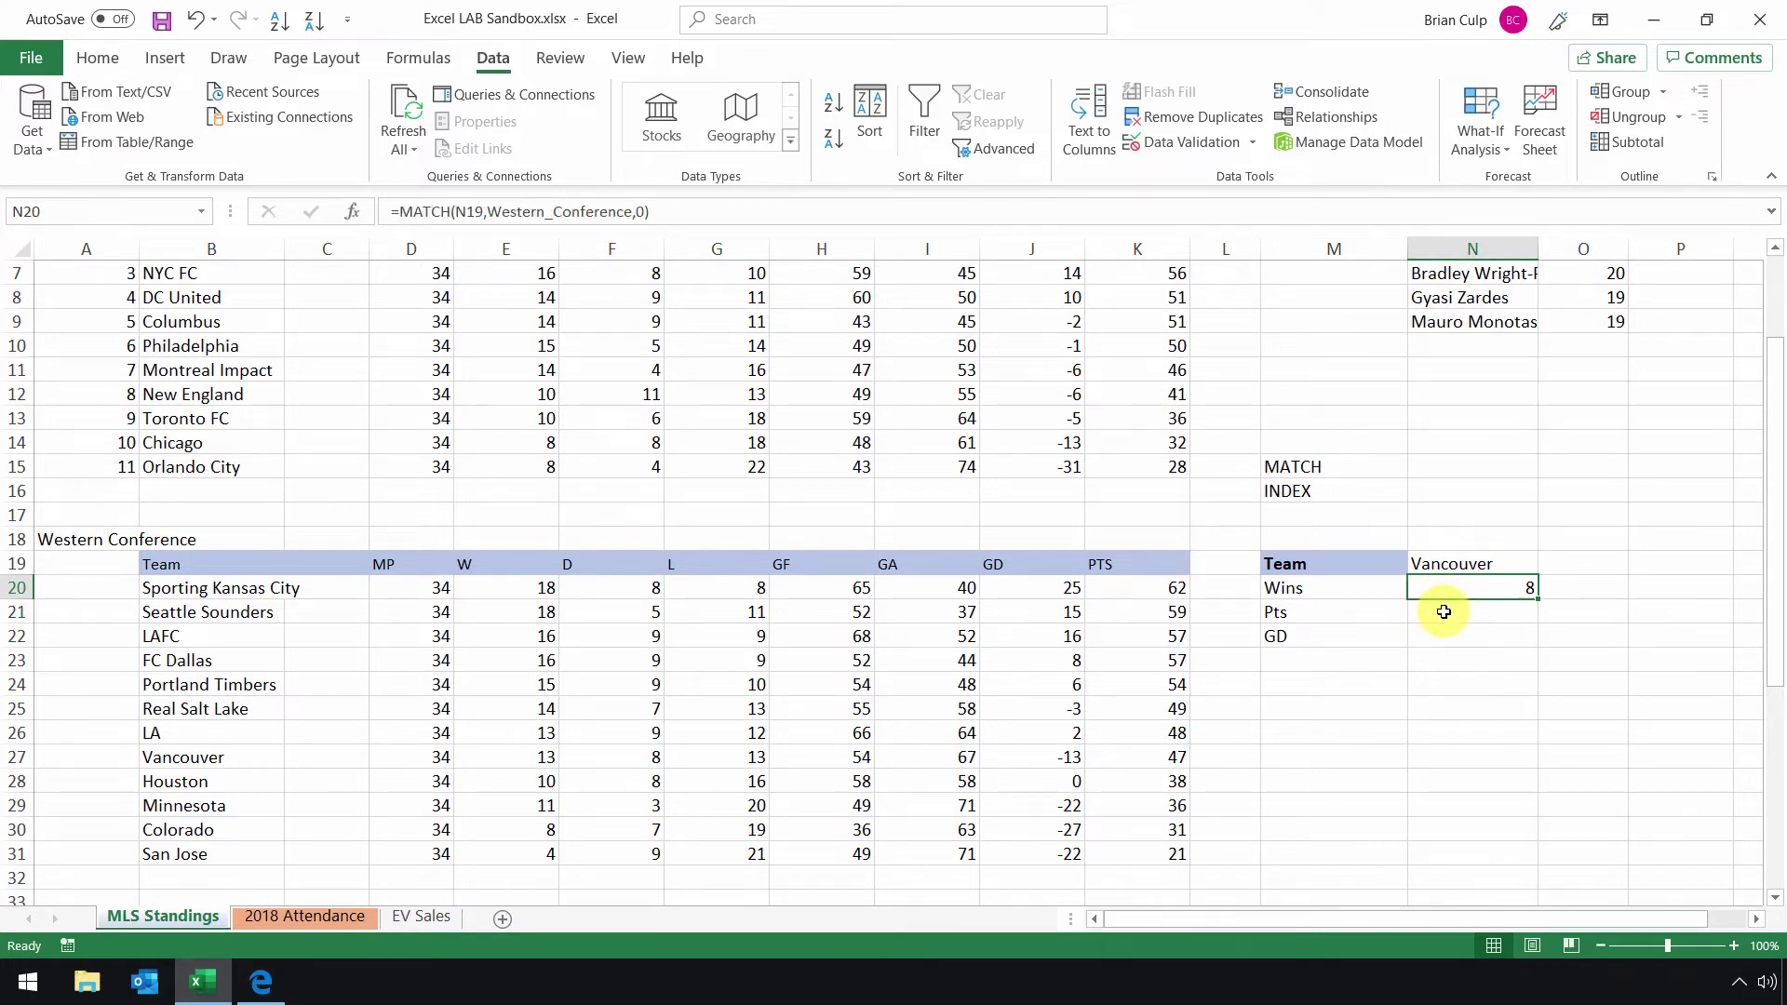
click(1446, 614)
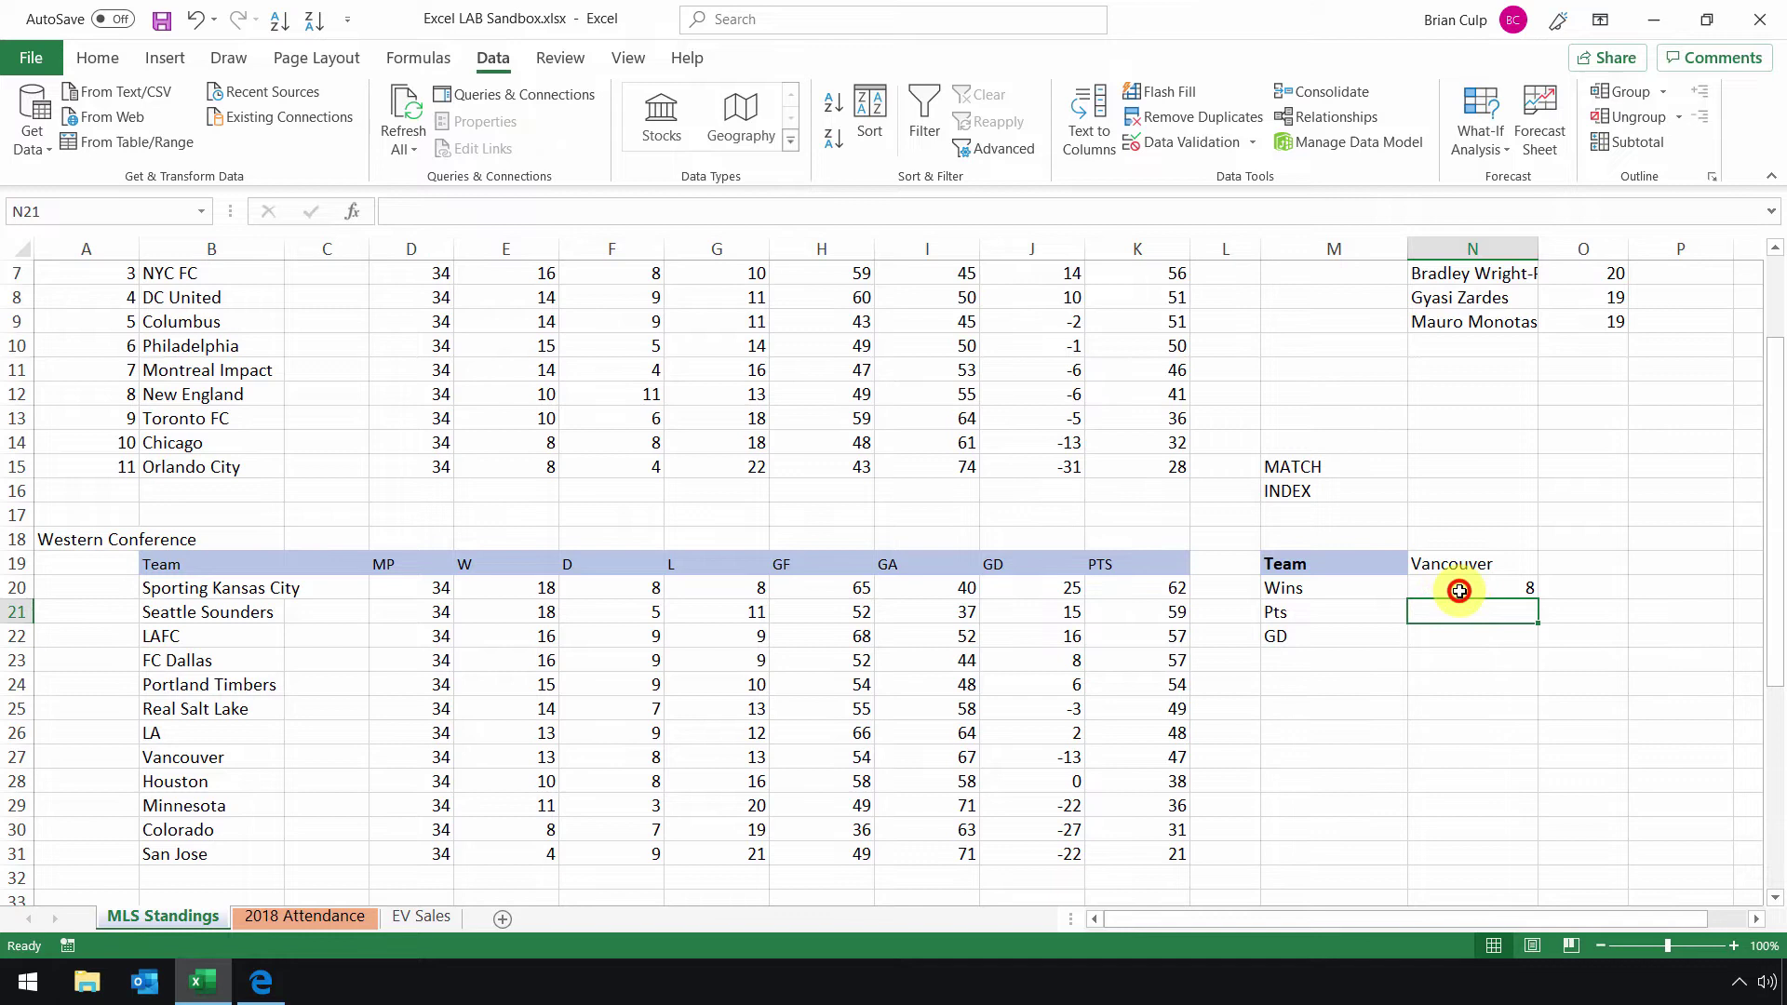
click(1460, 588)
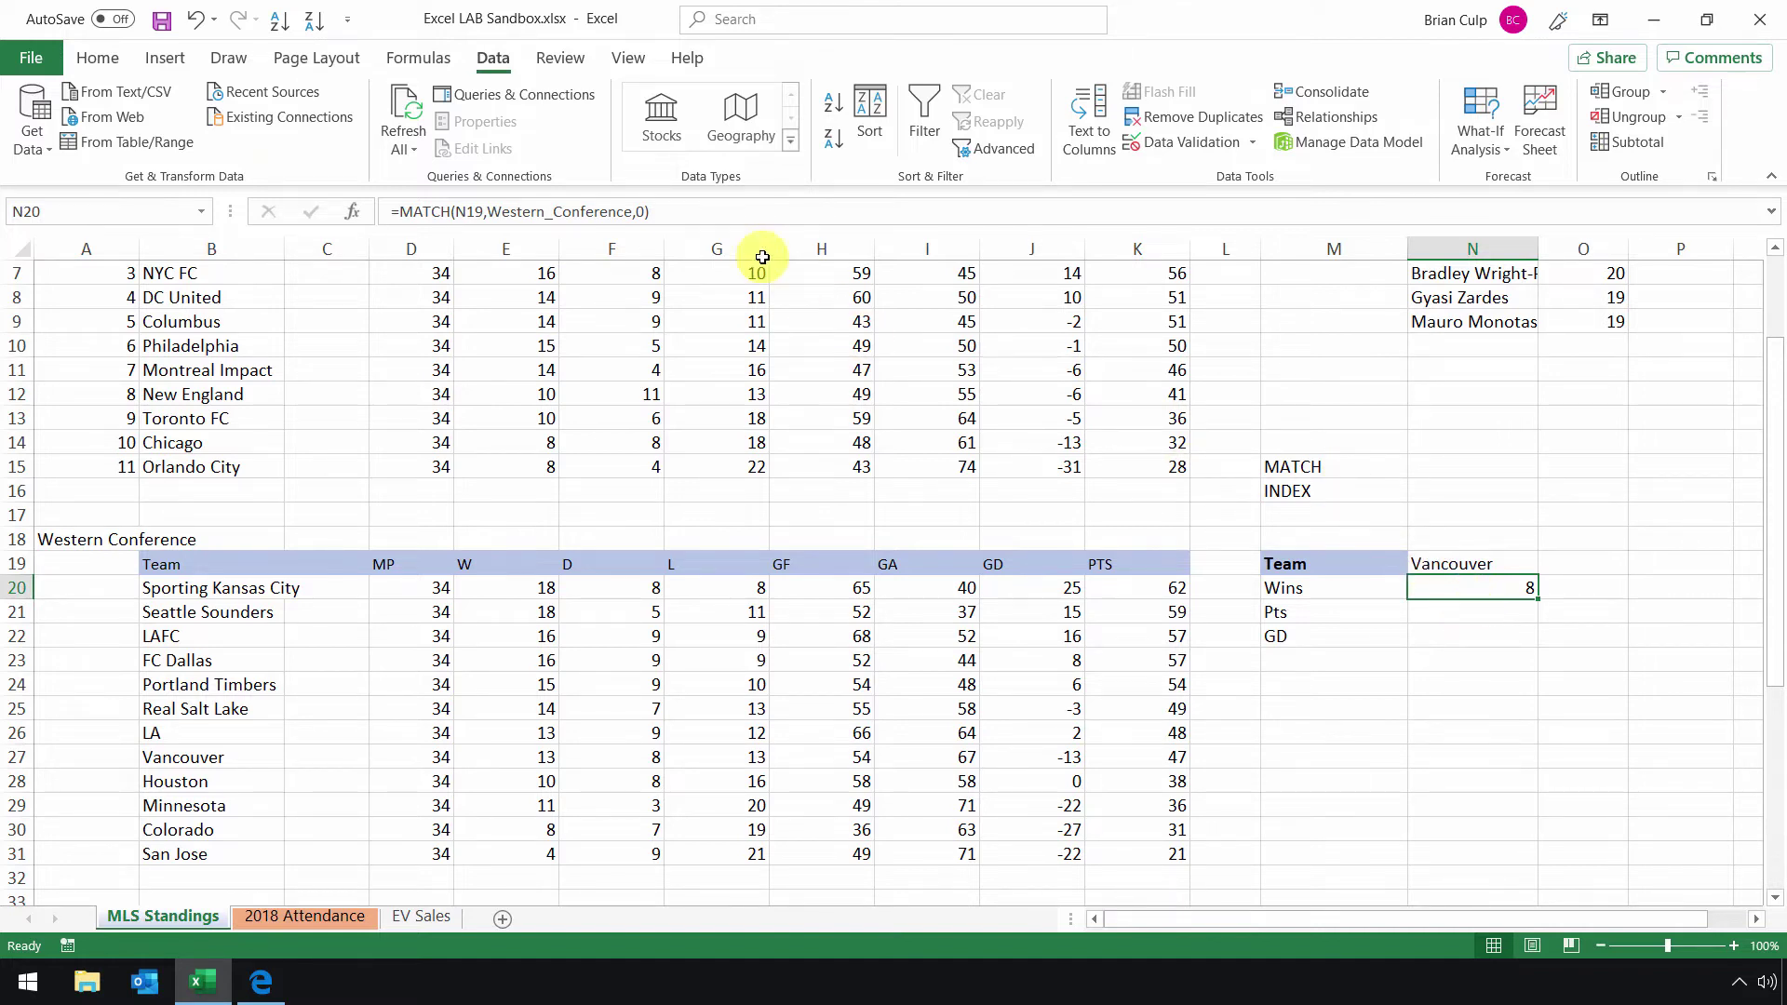
drag(650, 212, 377, 219)
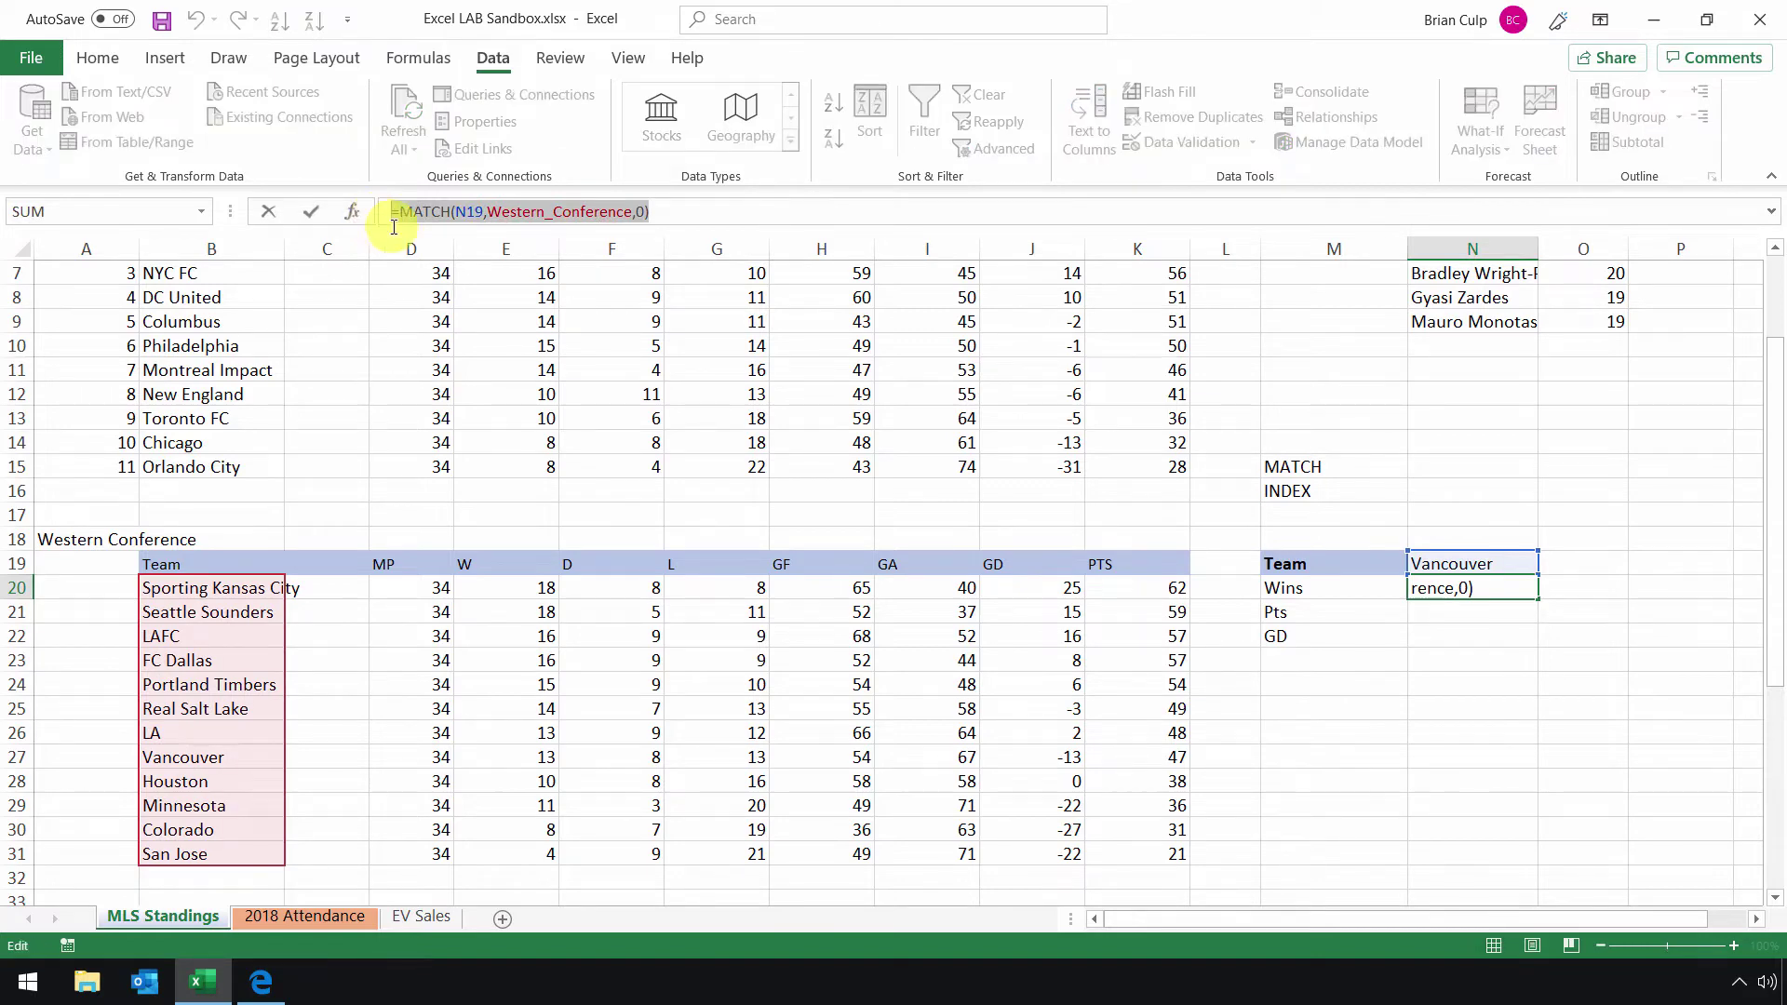
Begin an INDEX formula in N21 and choose its array,row_num,column_num form
key(Escape)
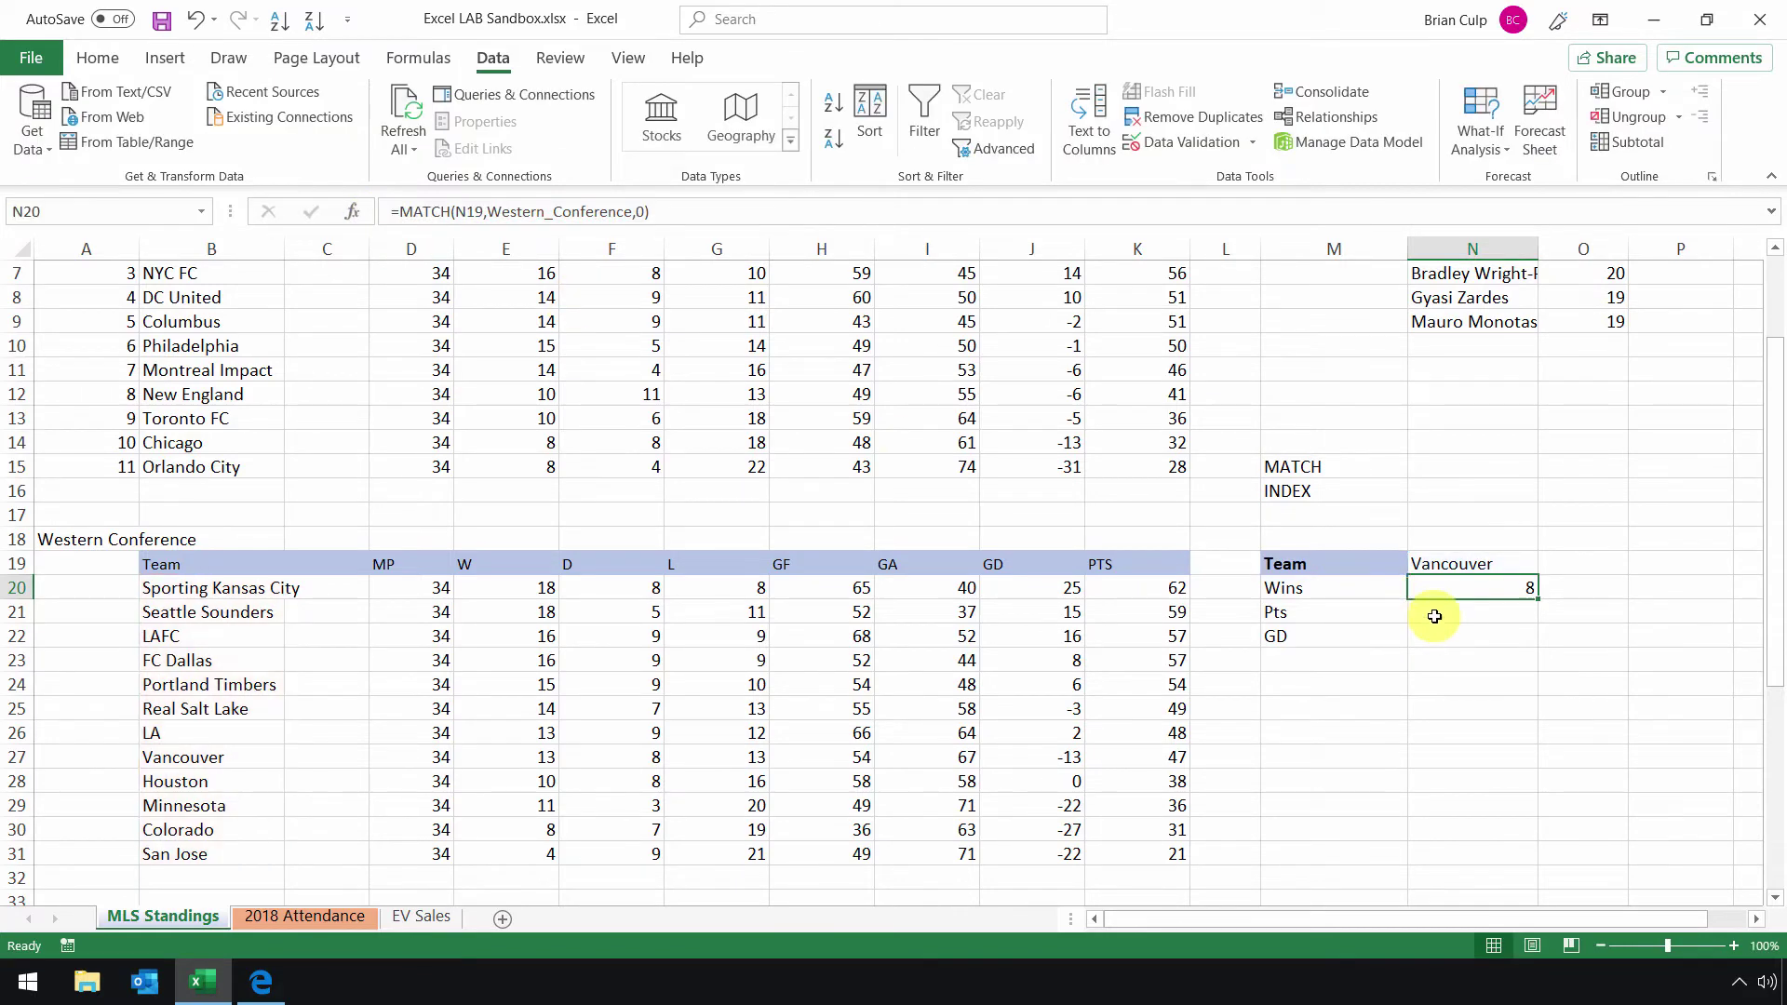
click(1435, 616)
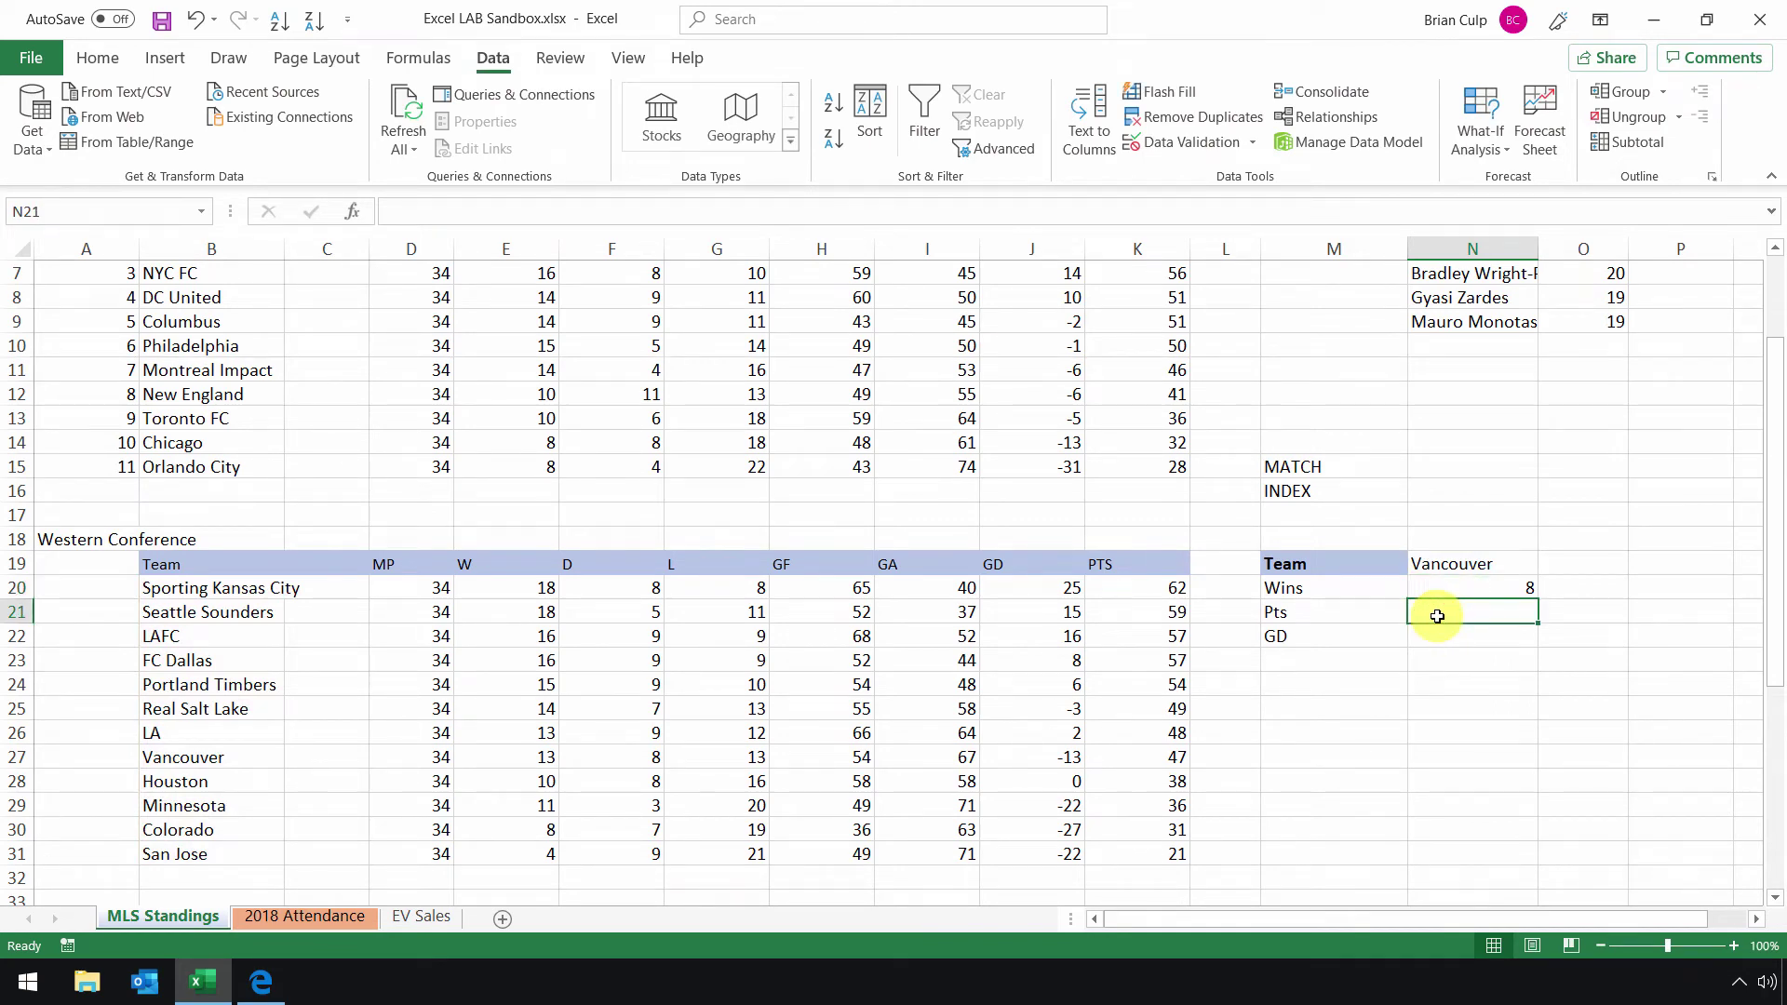
text(=)
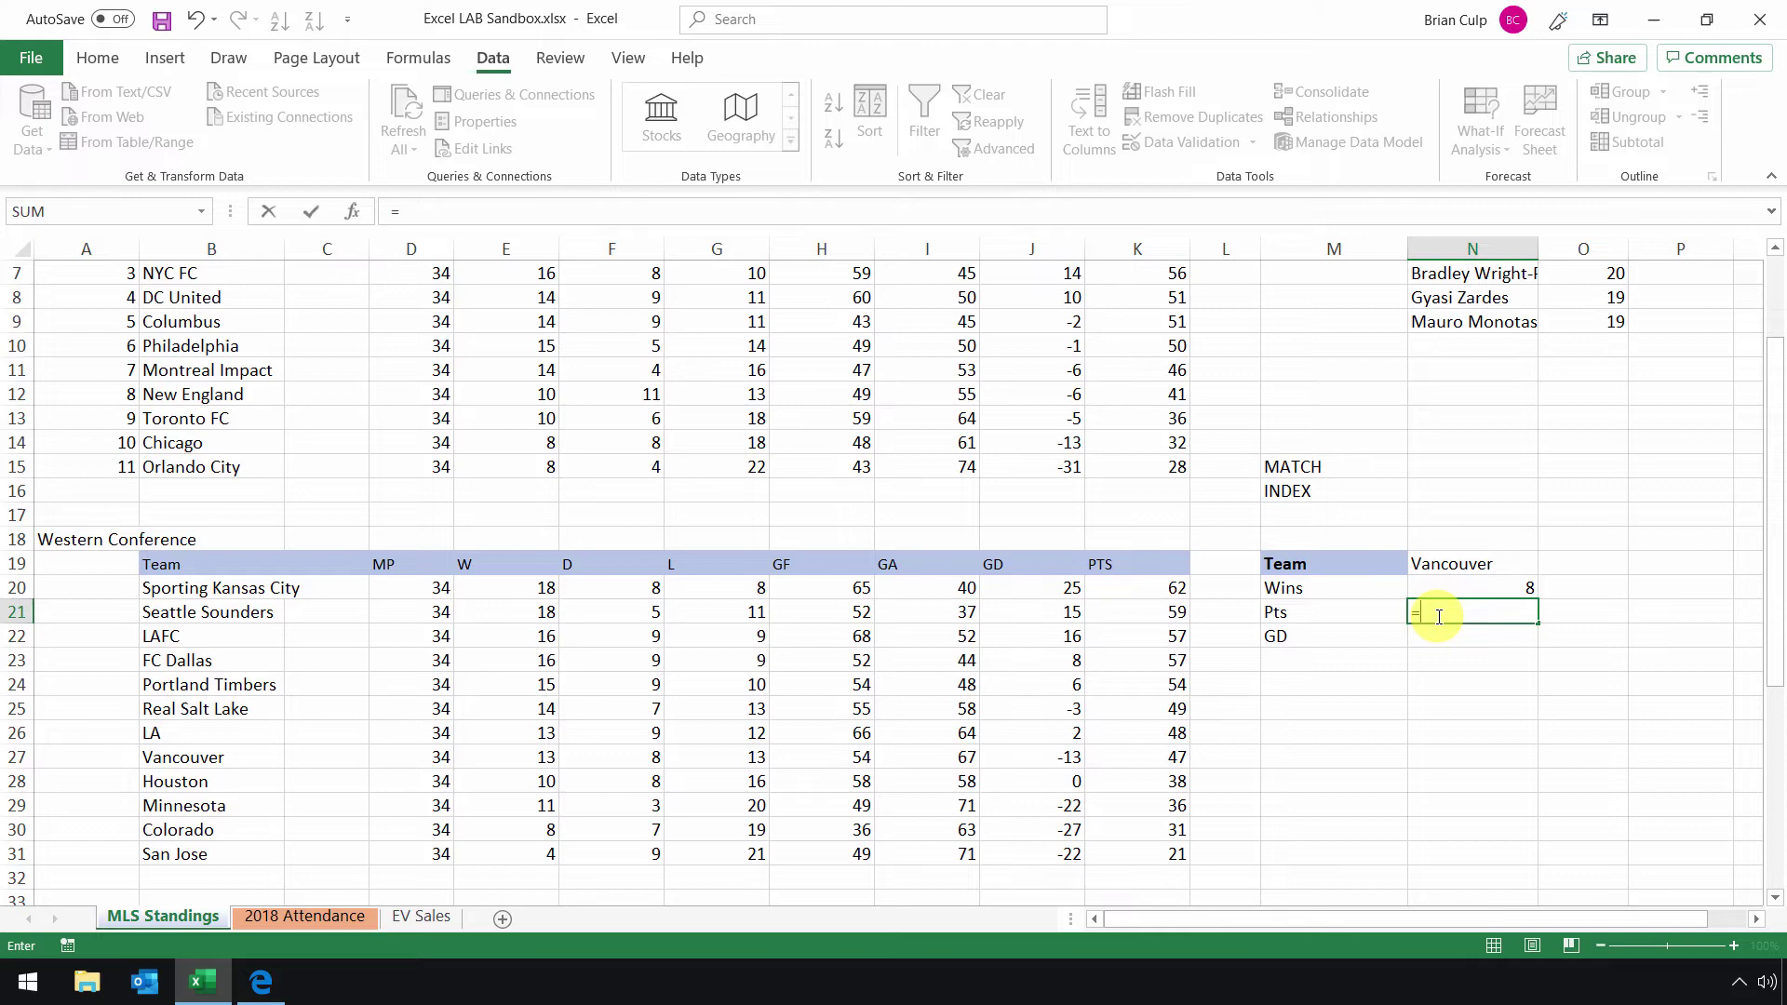
text(in)
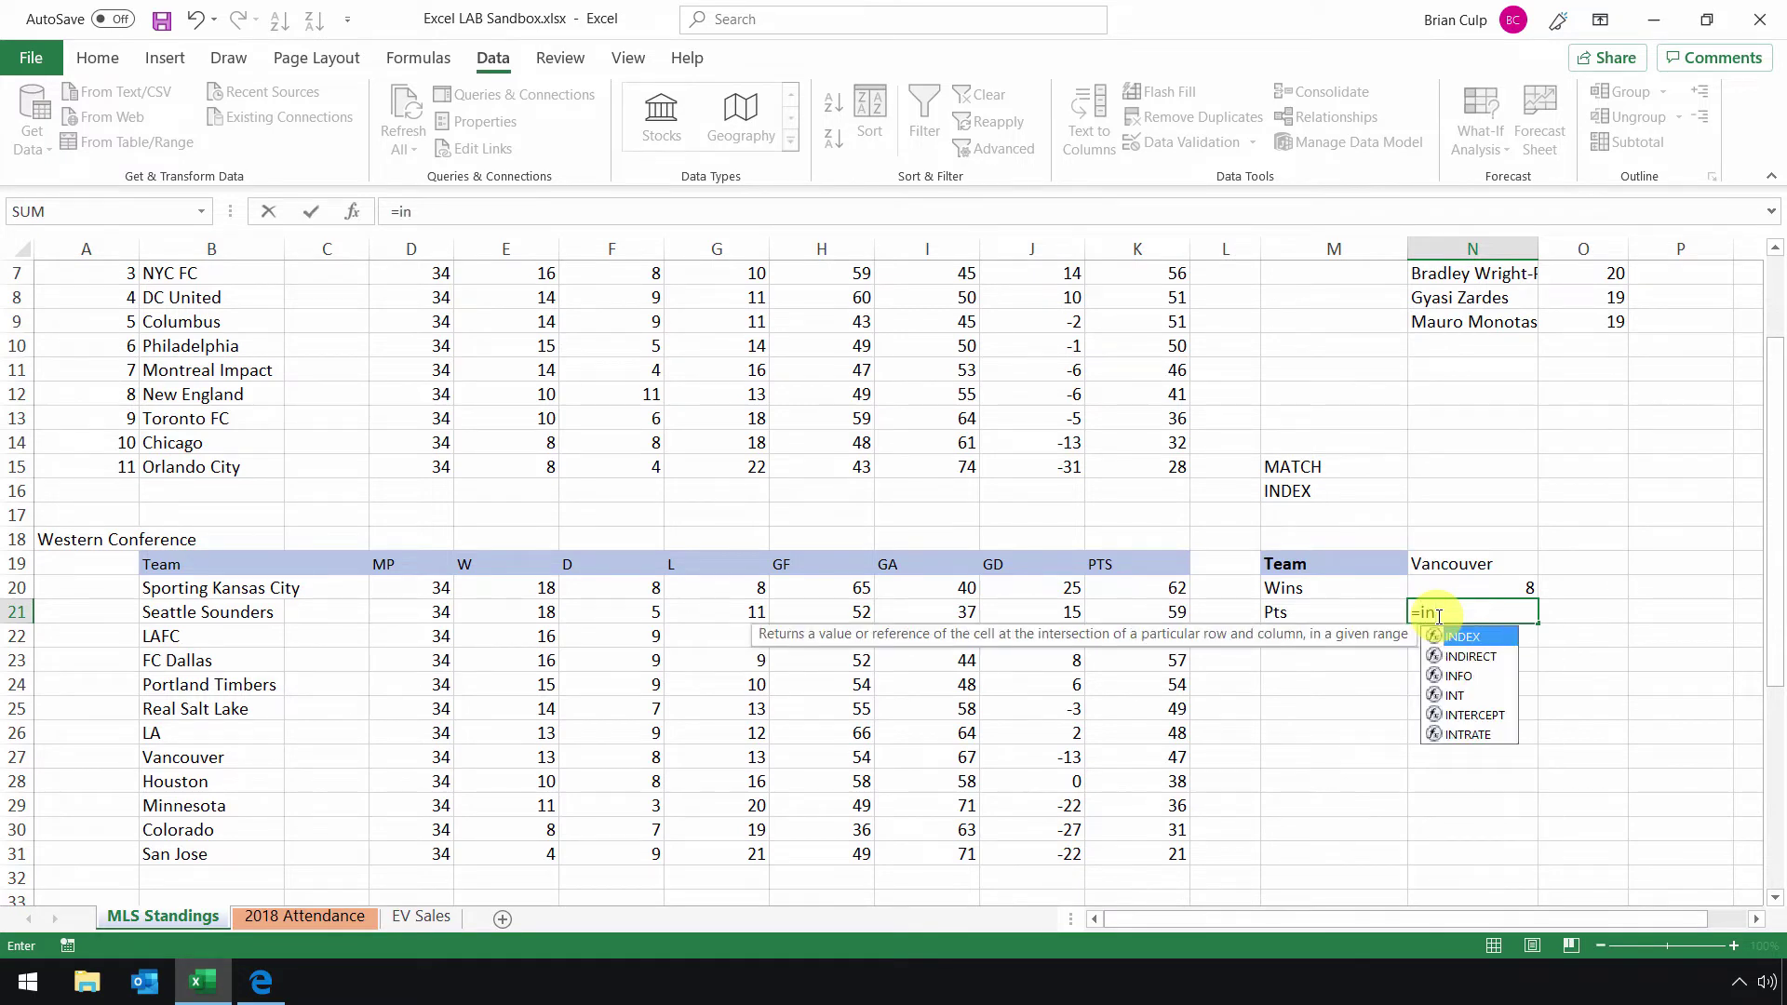
key(Tab)
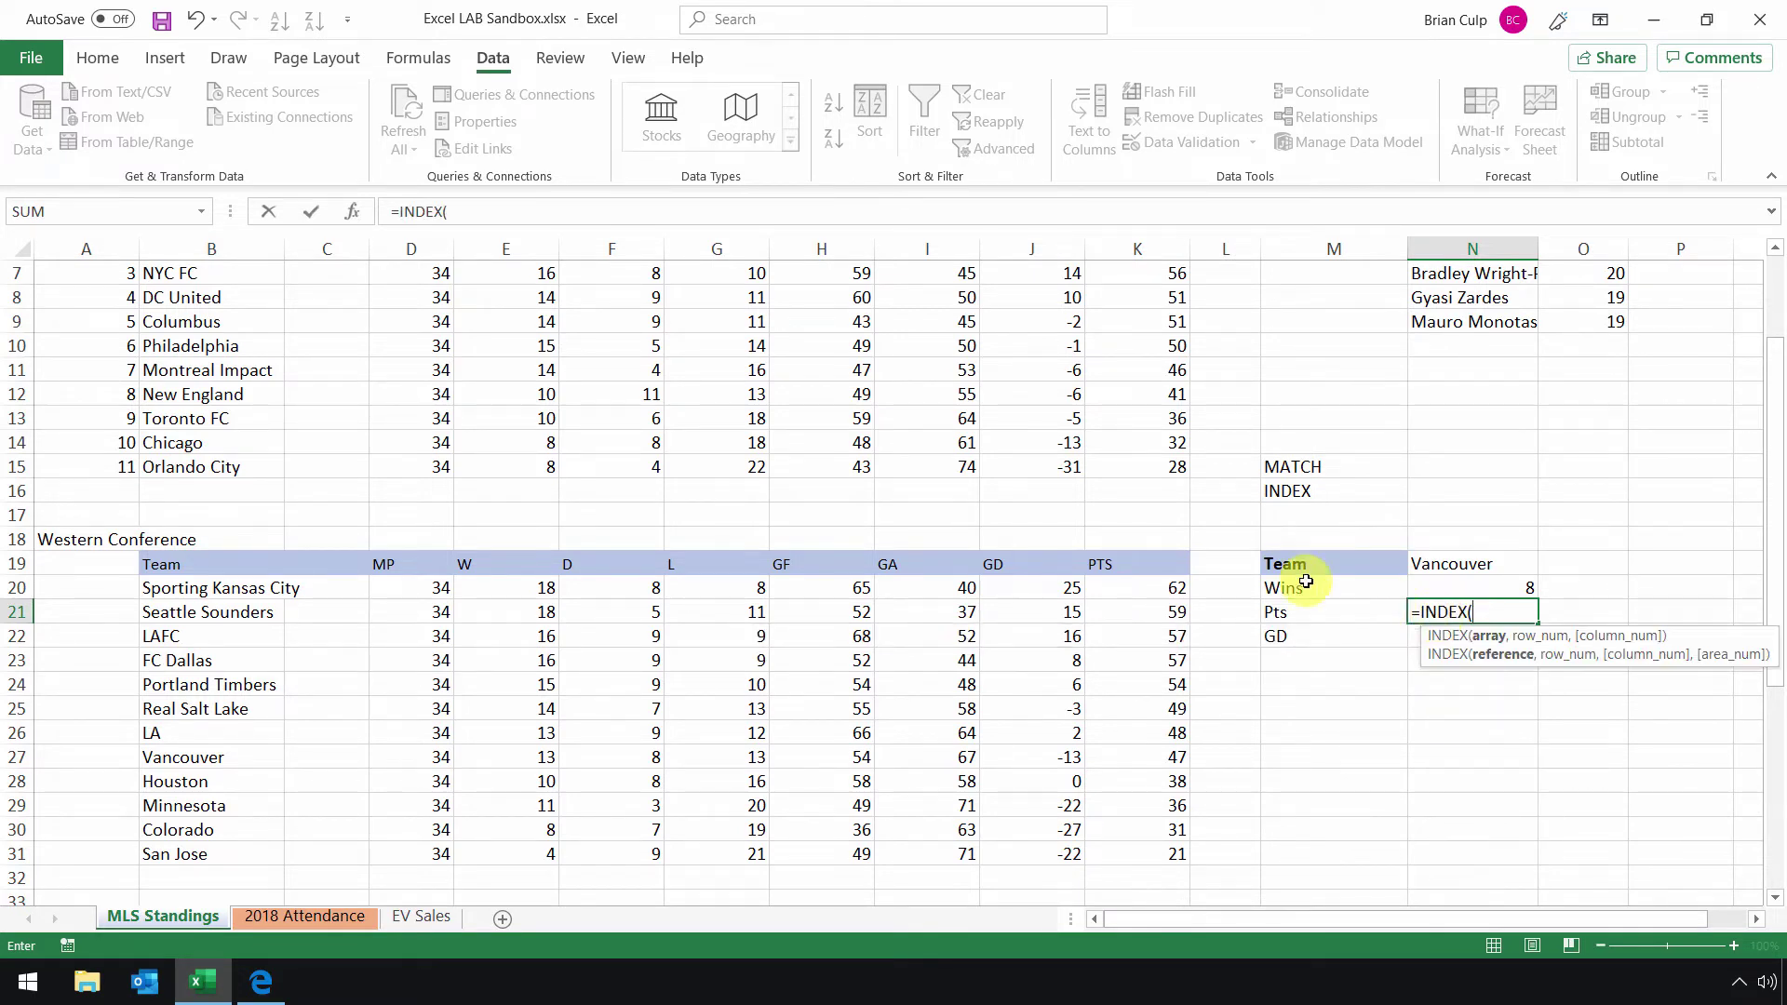
click(355, 222)
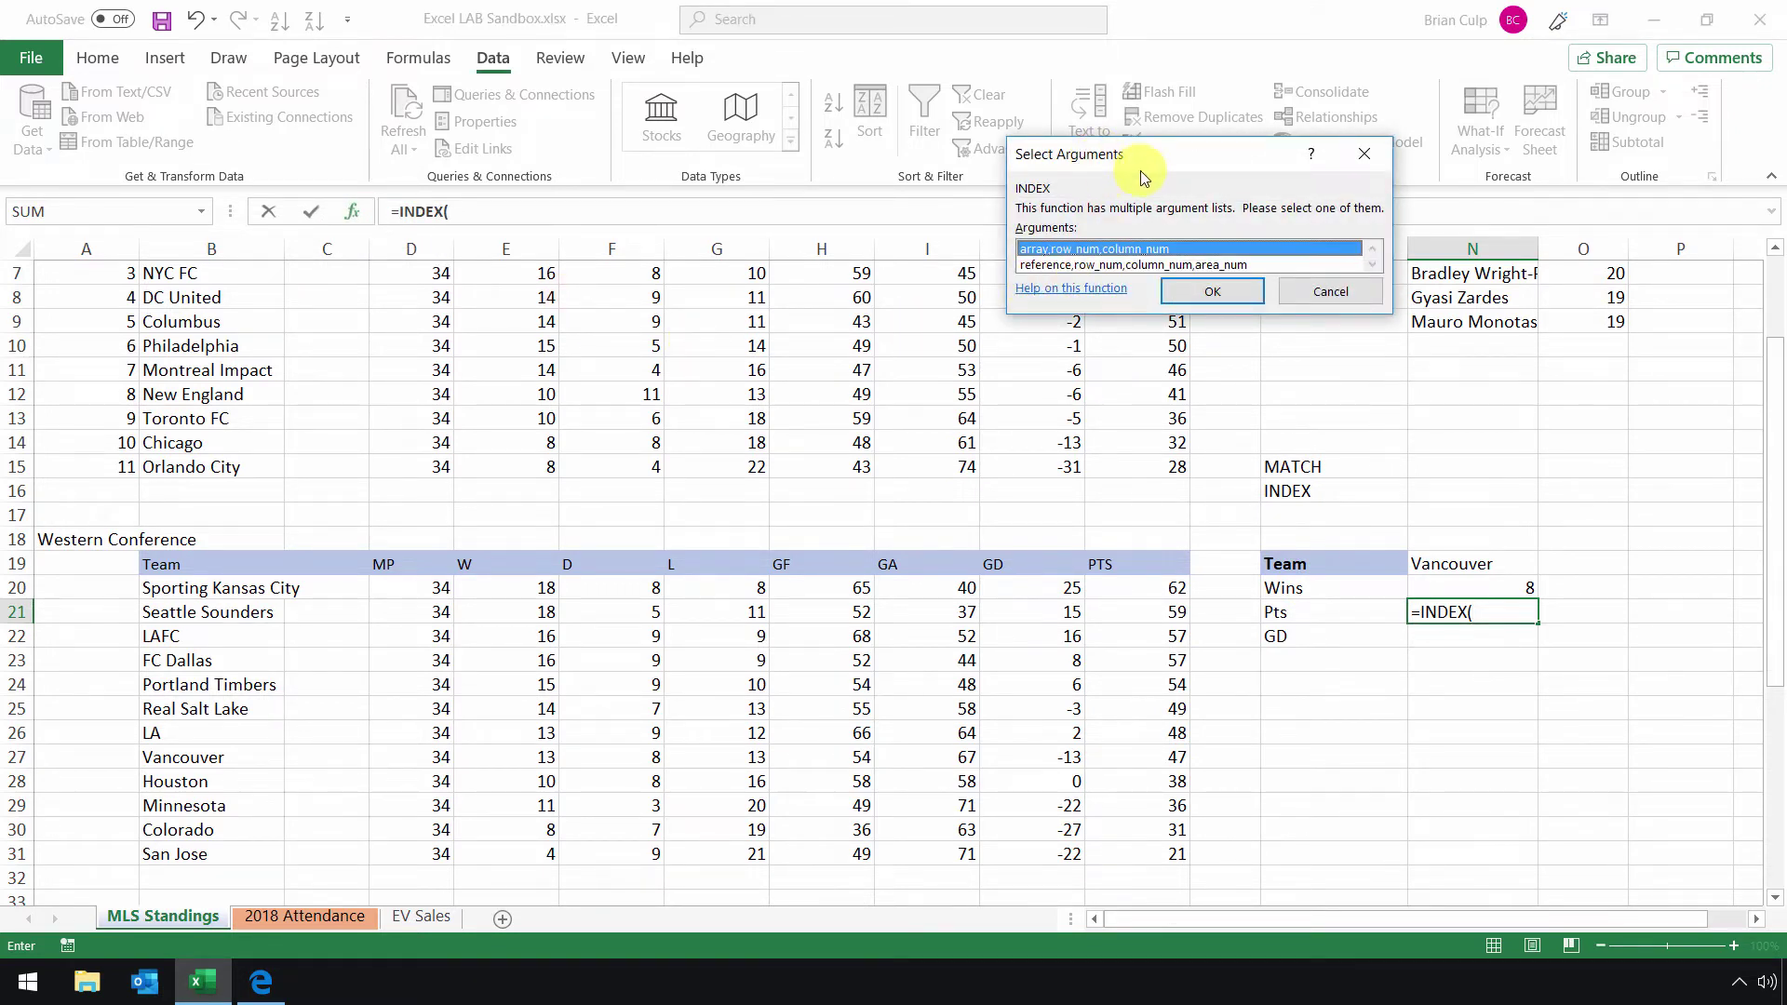
click(1056, 264)
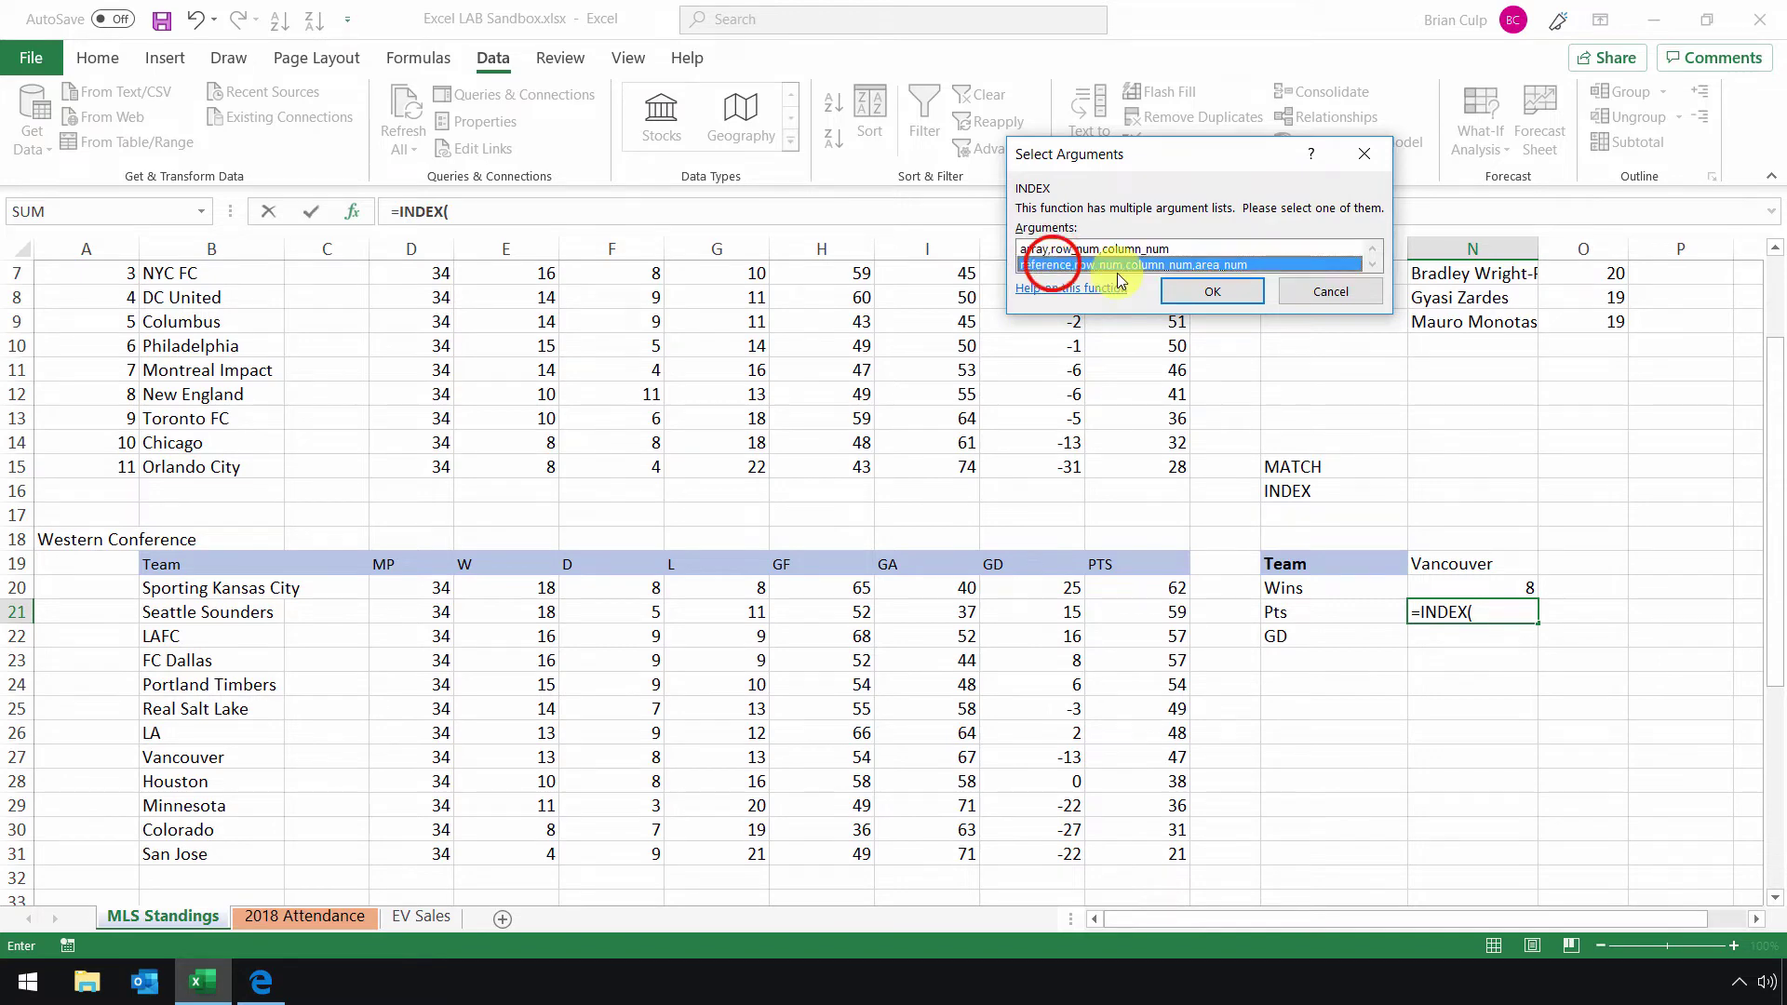
click(1049, 249)
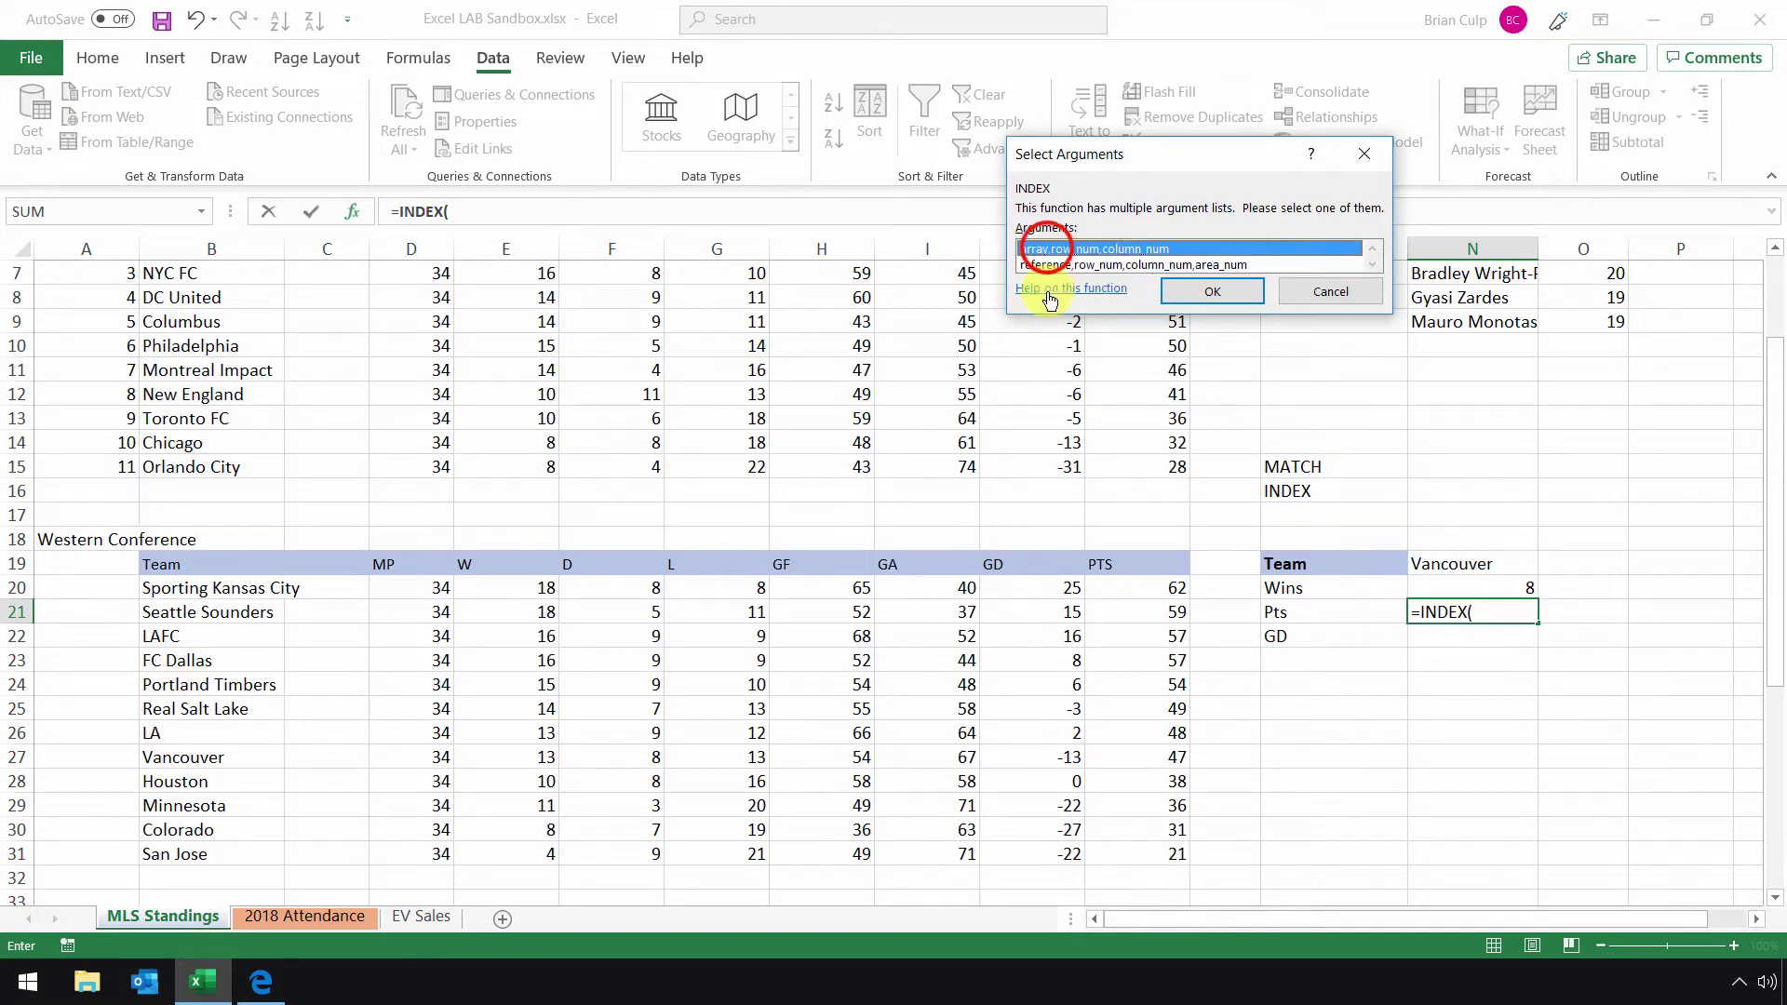
Set the INDEX array argument to D20:K31
click(1210, 294)
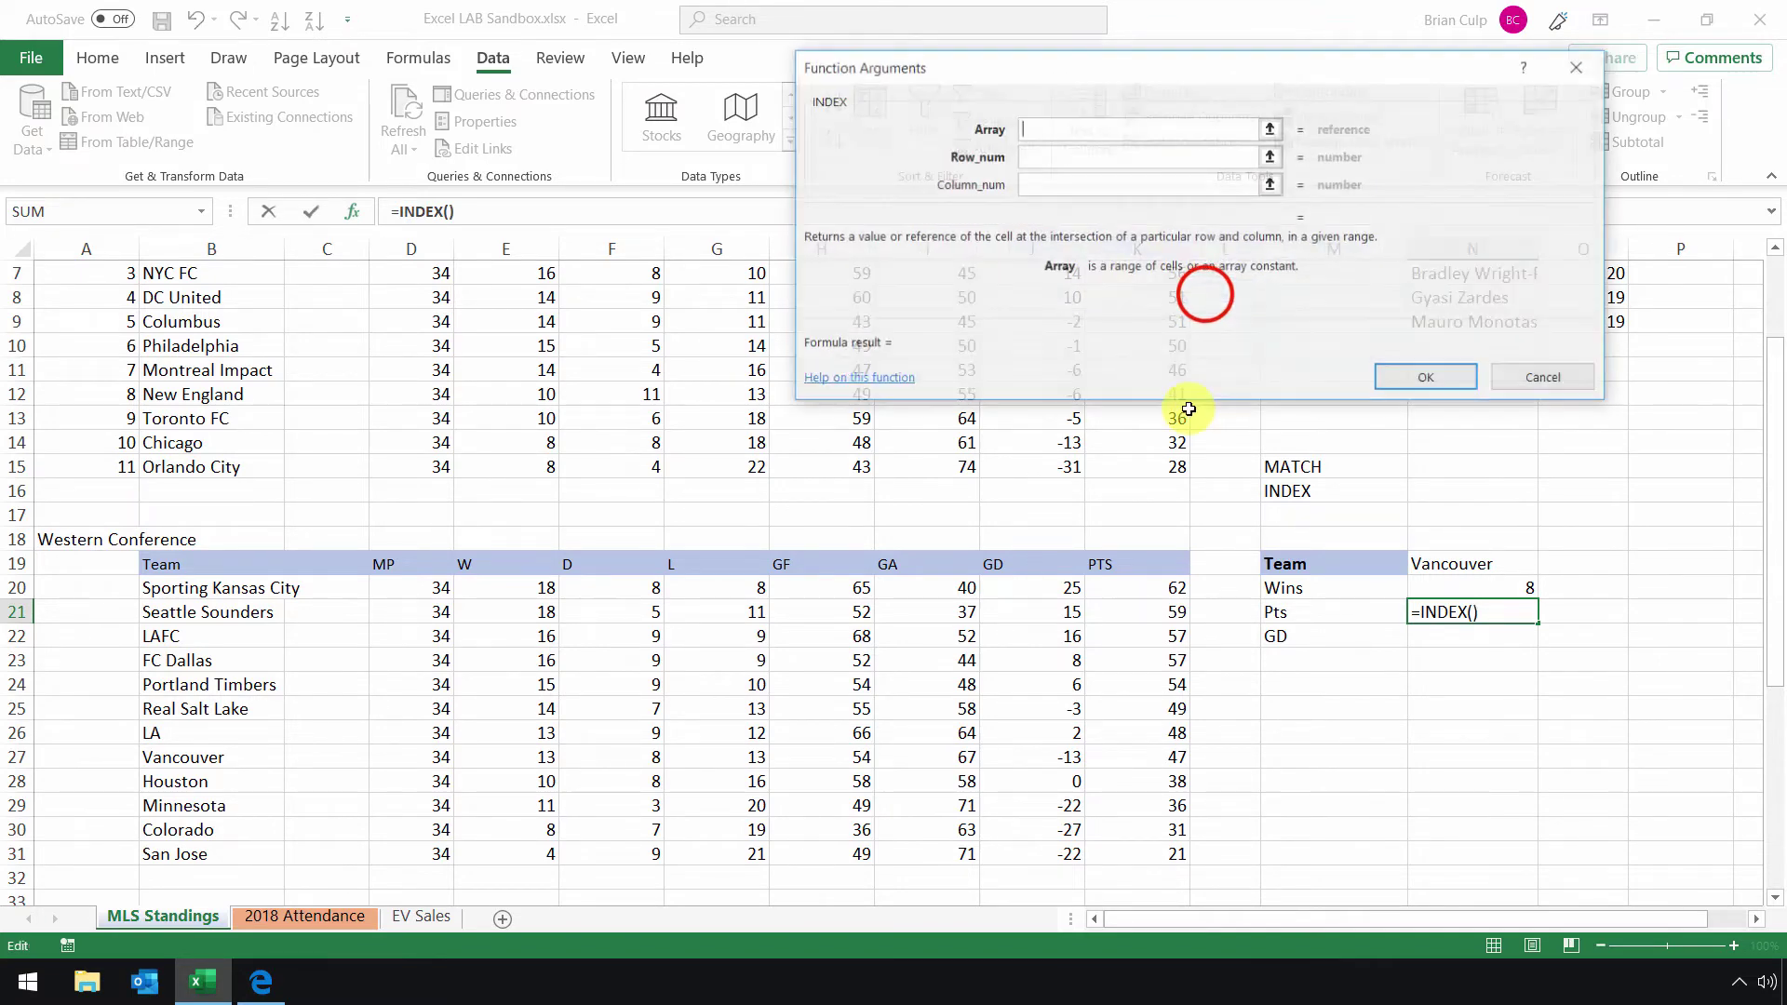
click(1271, 129)
click(414, 590)
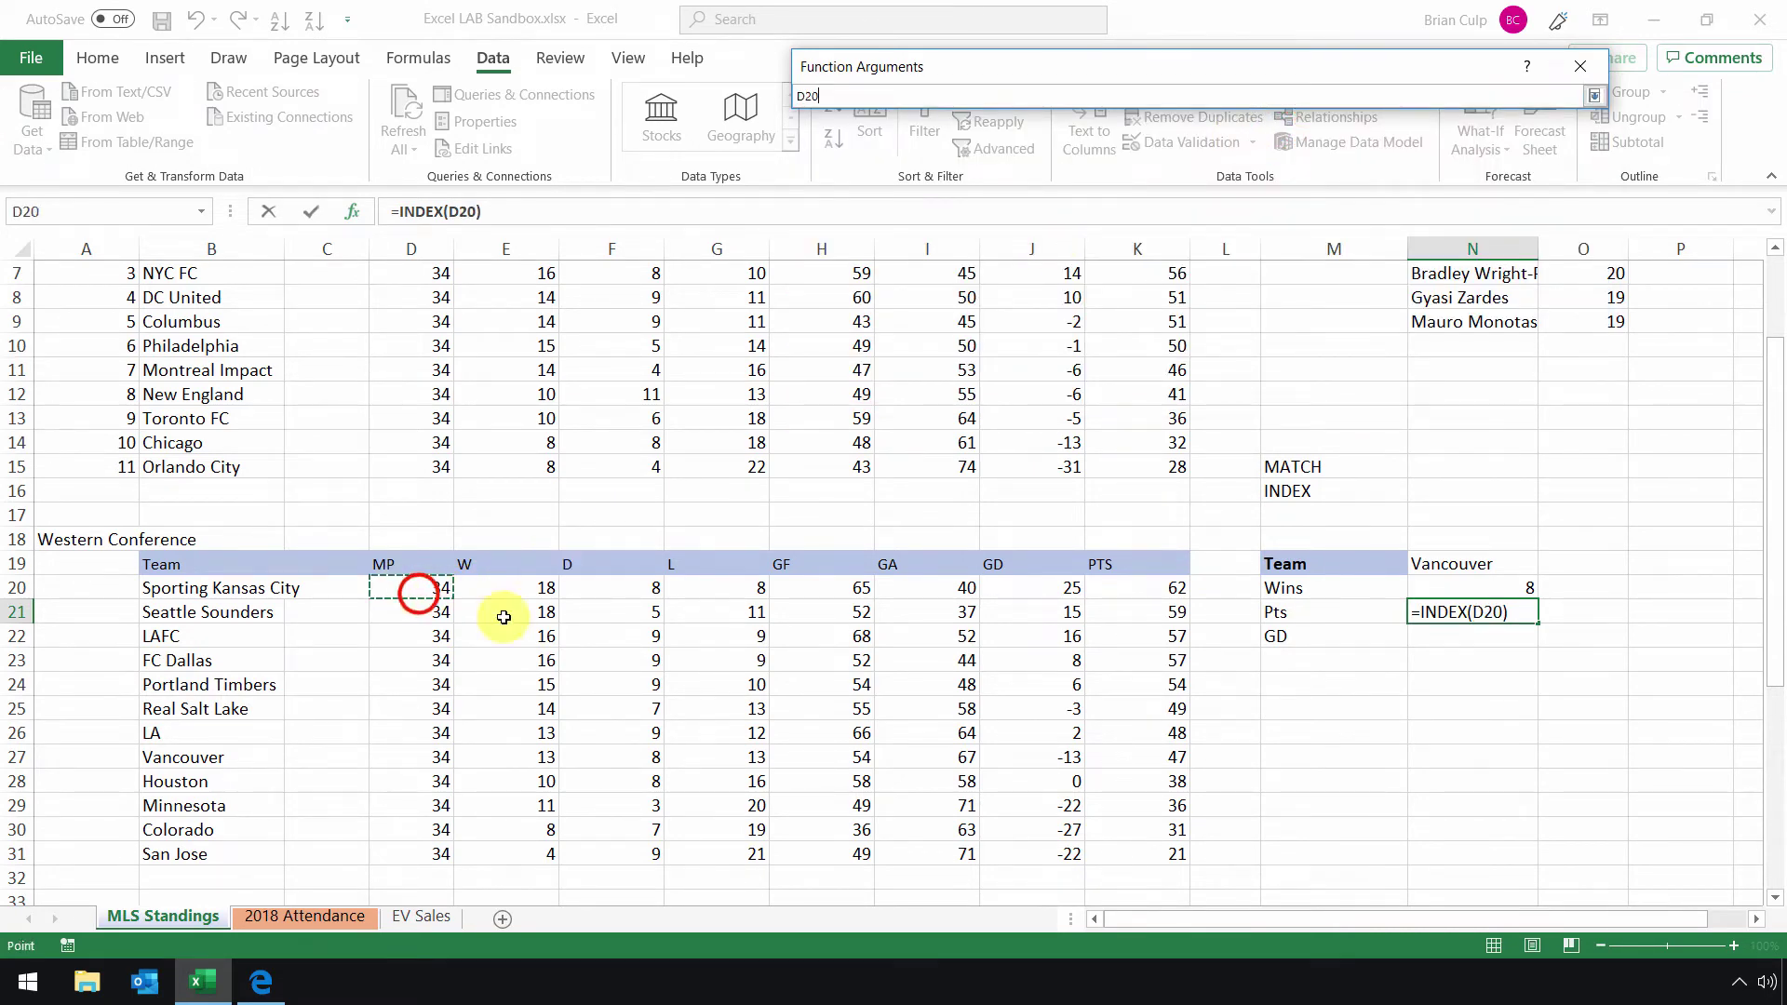
drag(504, 618, 1178, 858)
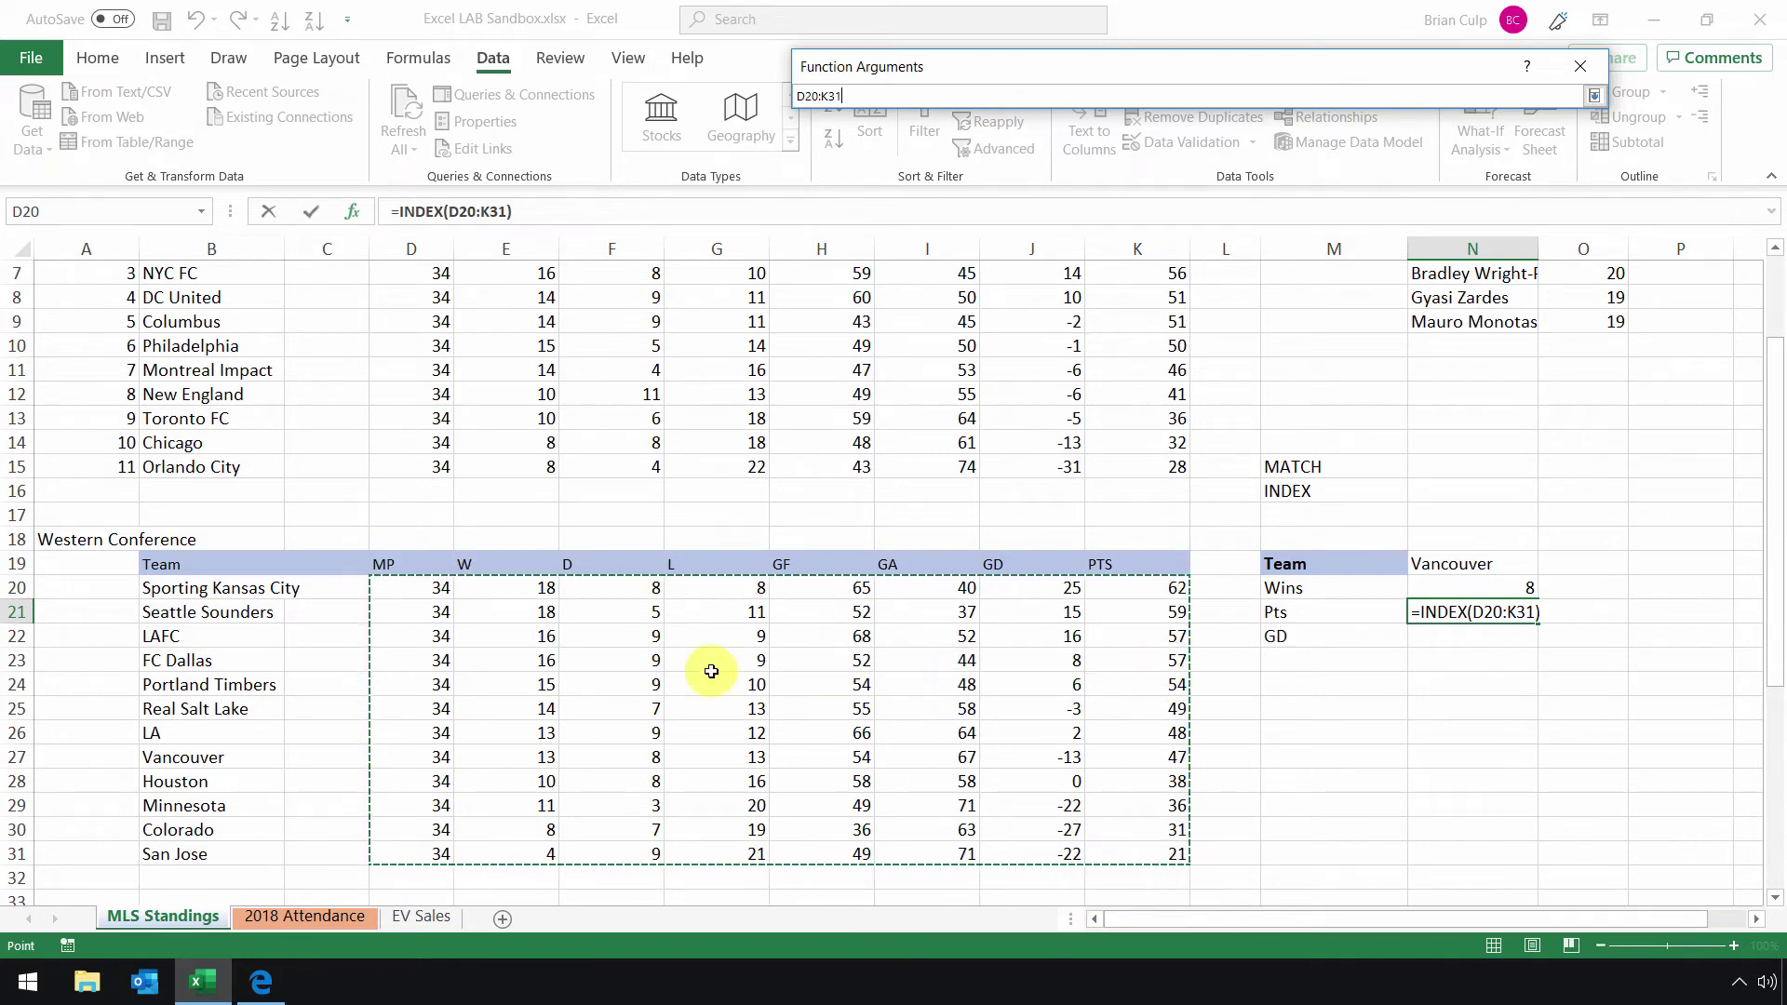
click(1593, 95)
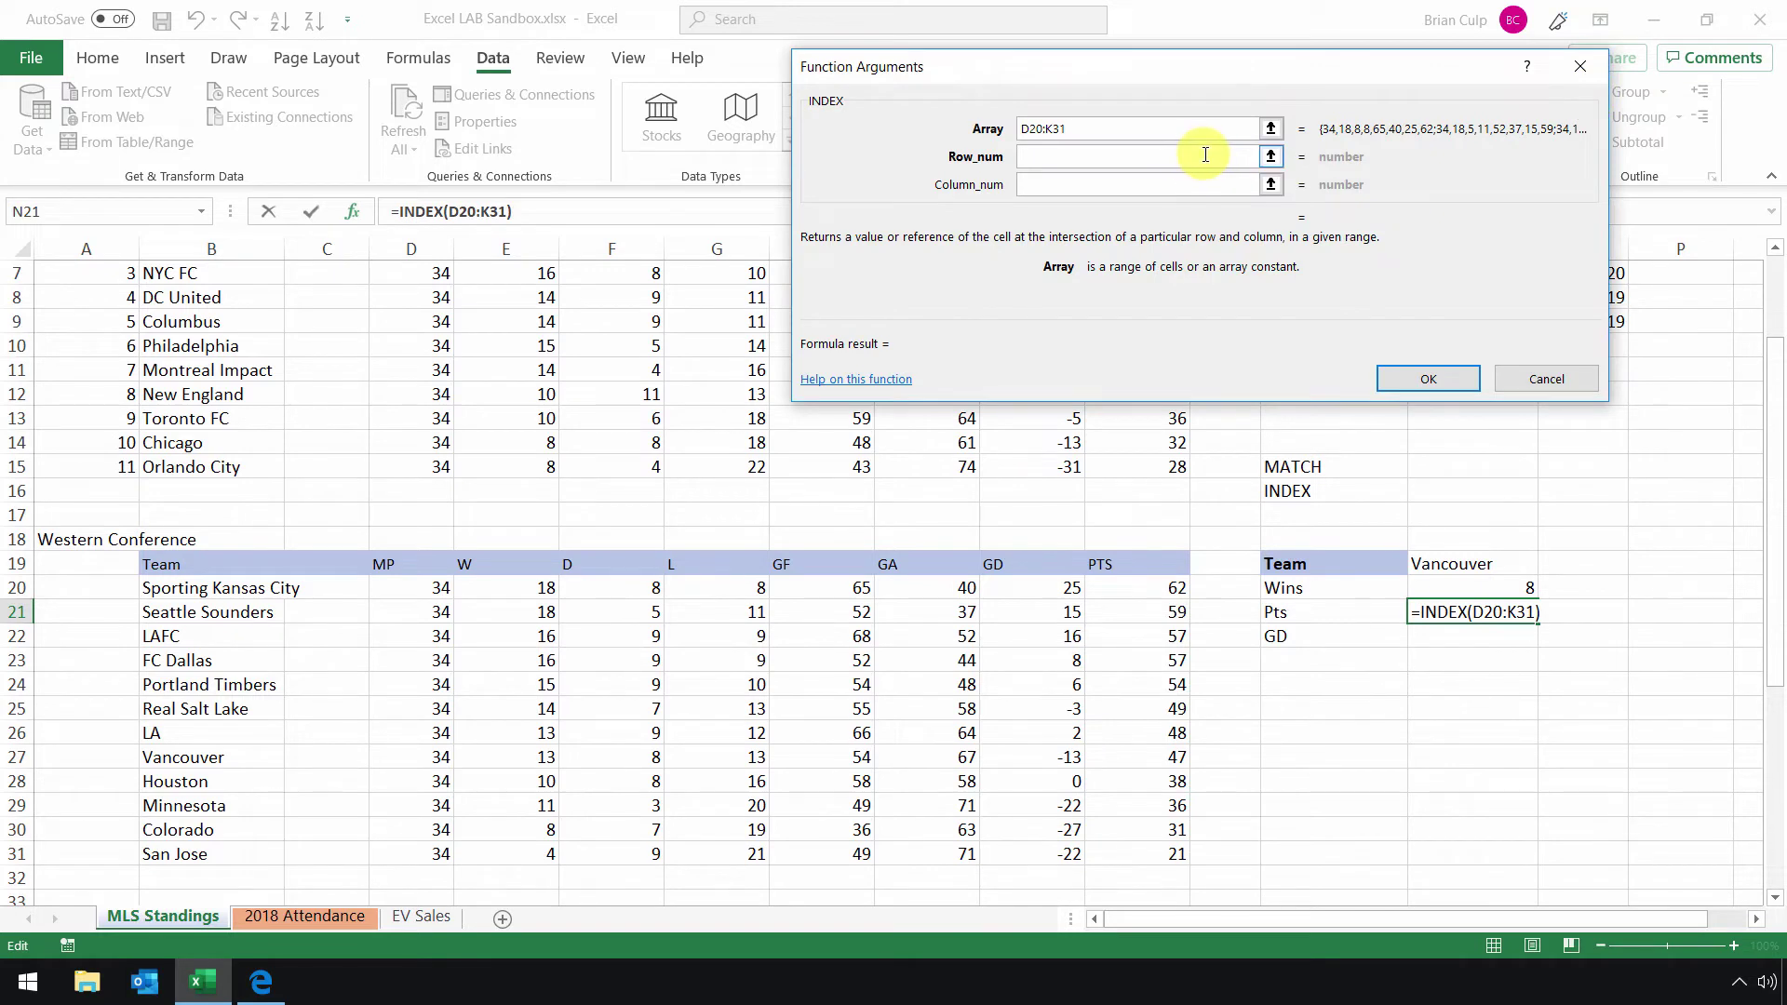
Paste MATCH(N19,Western_Conference,0) as the row number, removing its leading equals sign
click(1204, 156)
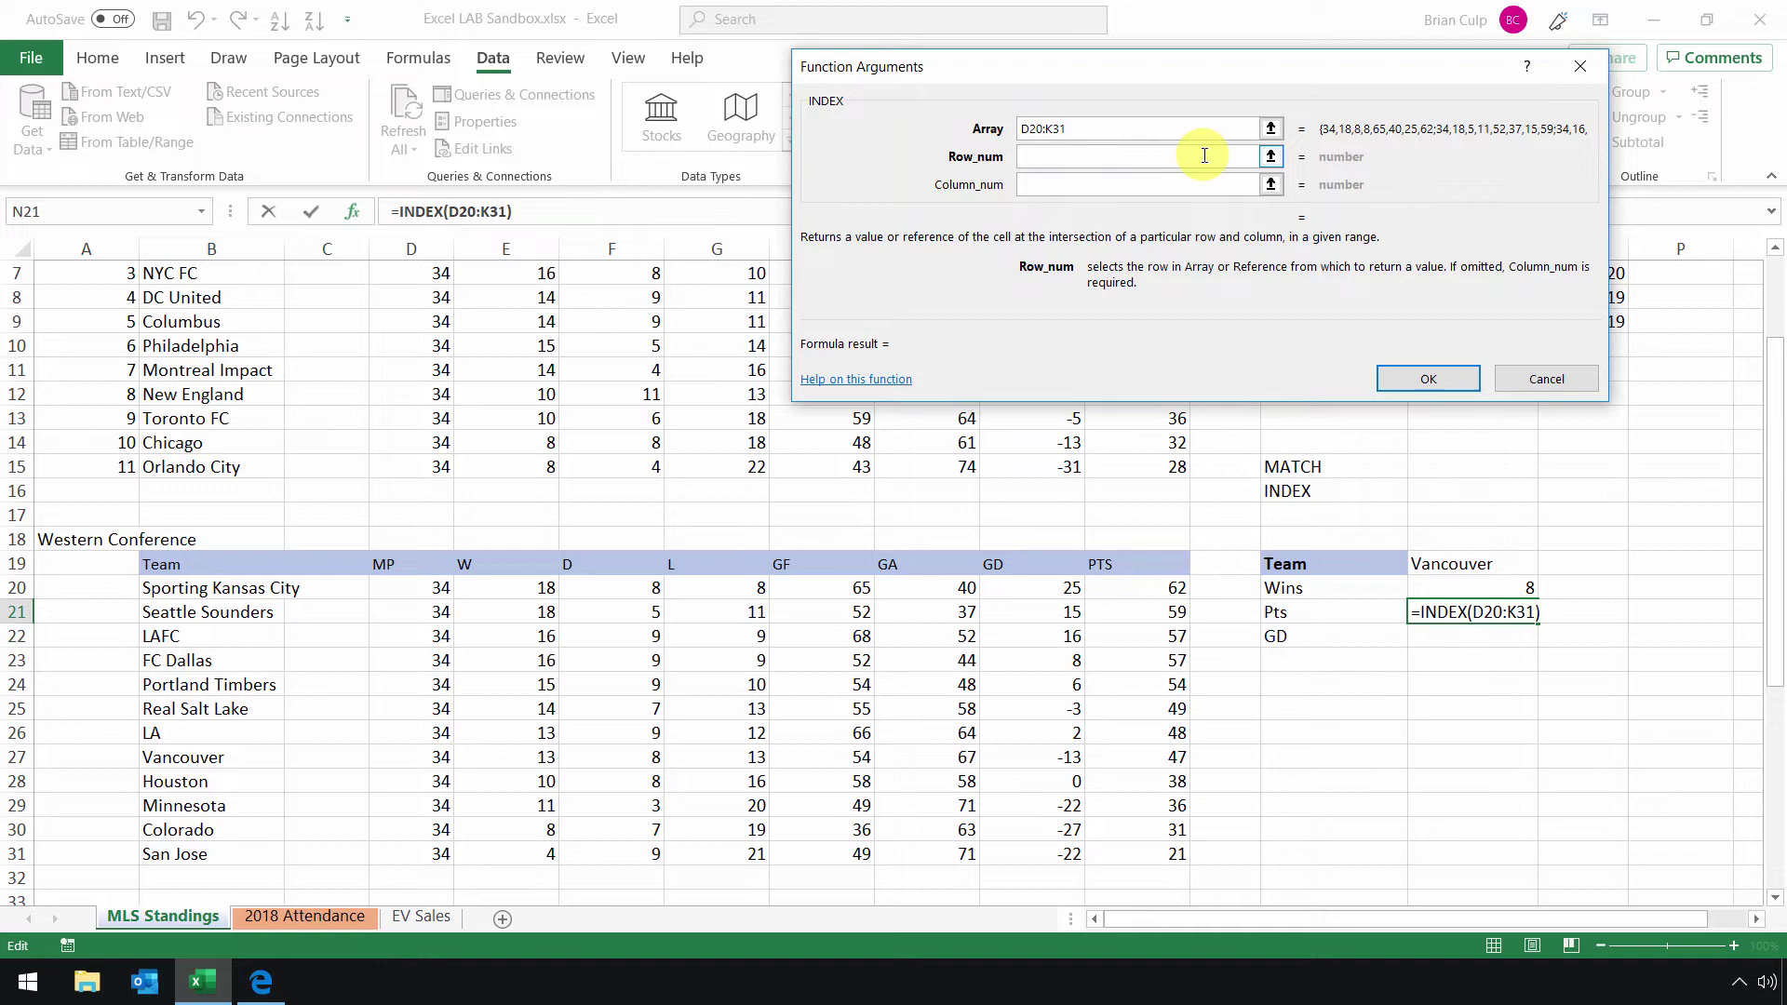
text(=MATCH(N19,Western_Conference,0))
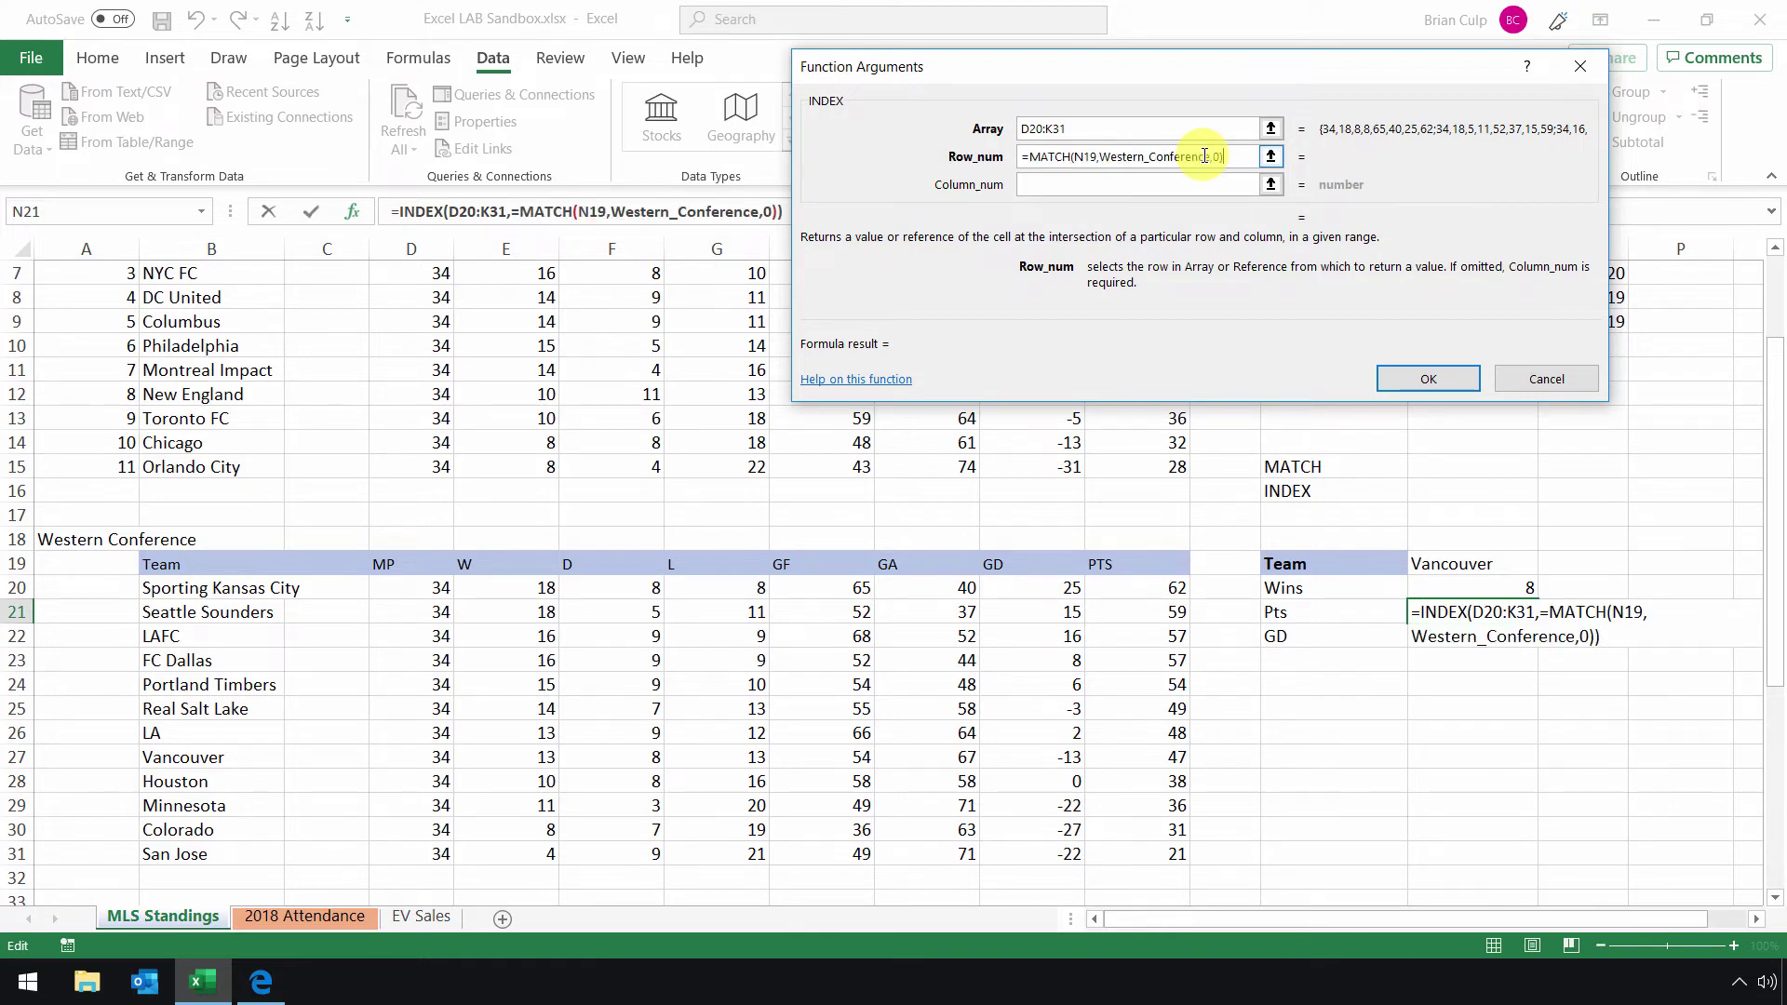
click(1028, 156)
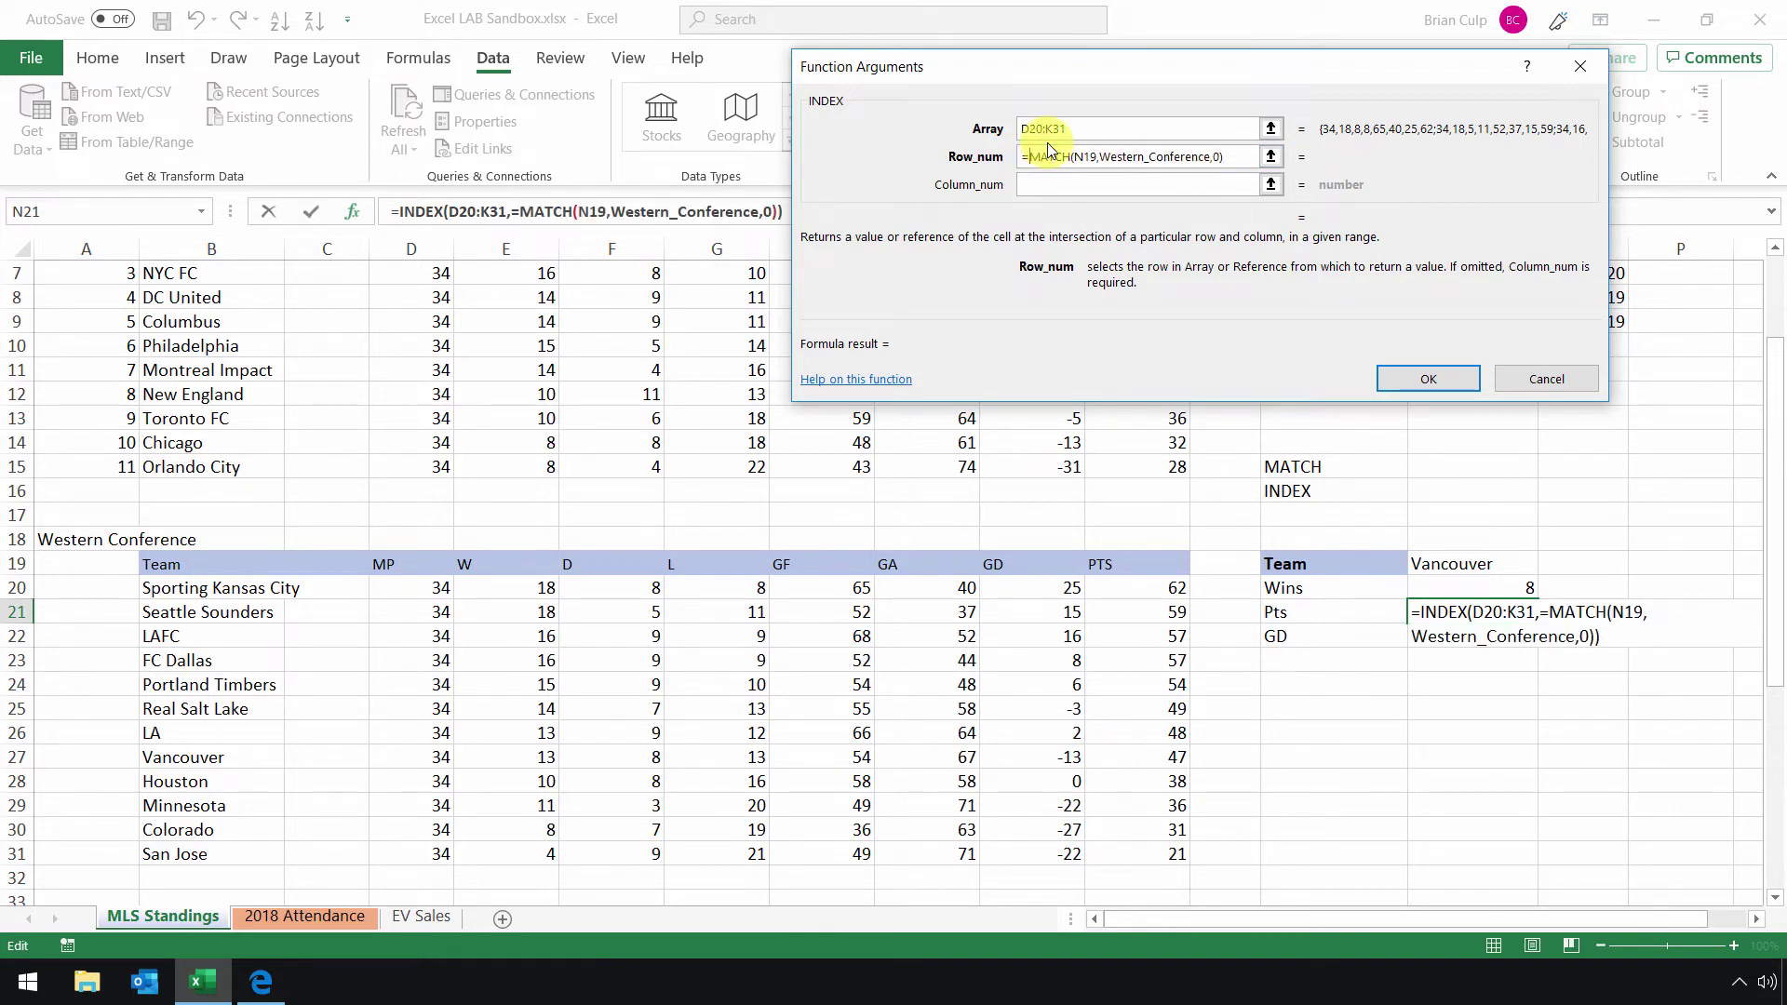
key(BackSpace)
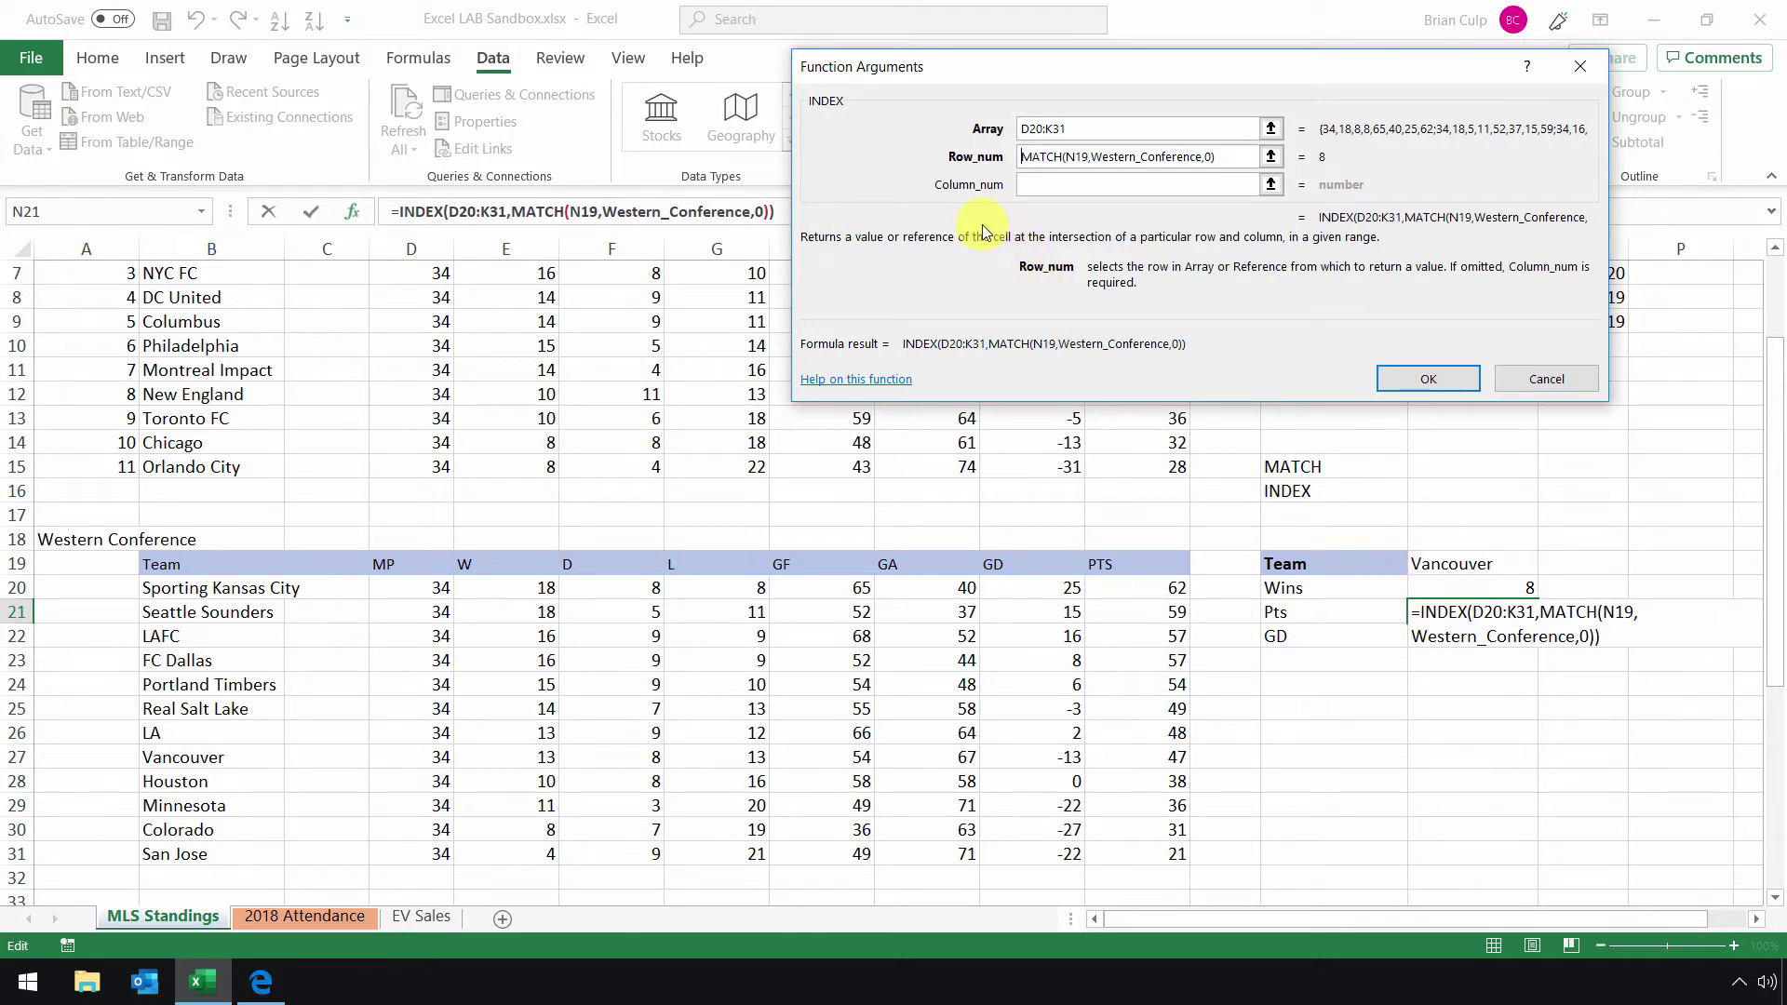
Enter column number 8 and confirm the Pts formula, returning 47 for Vancouver
click(1030, 192)
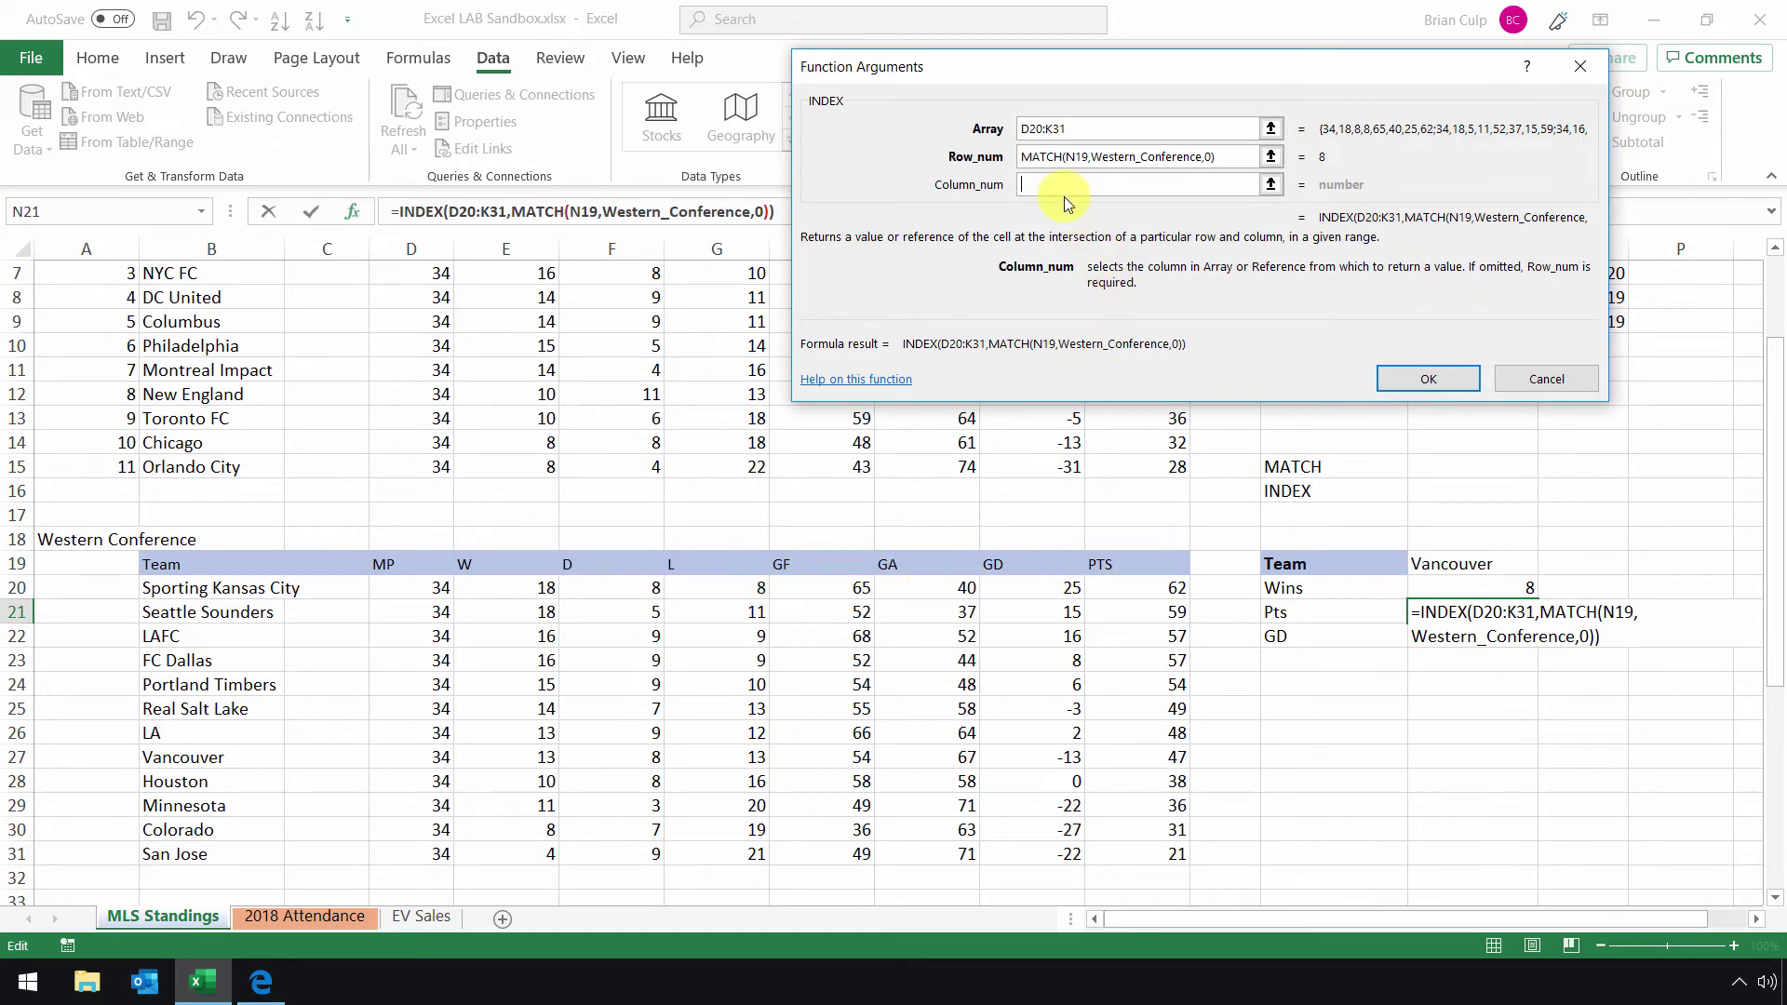
text(8)
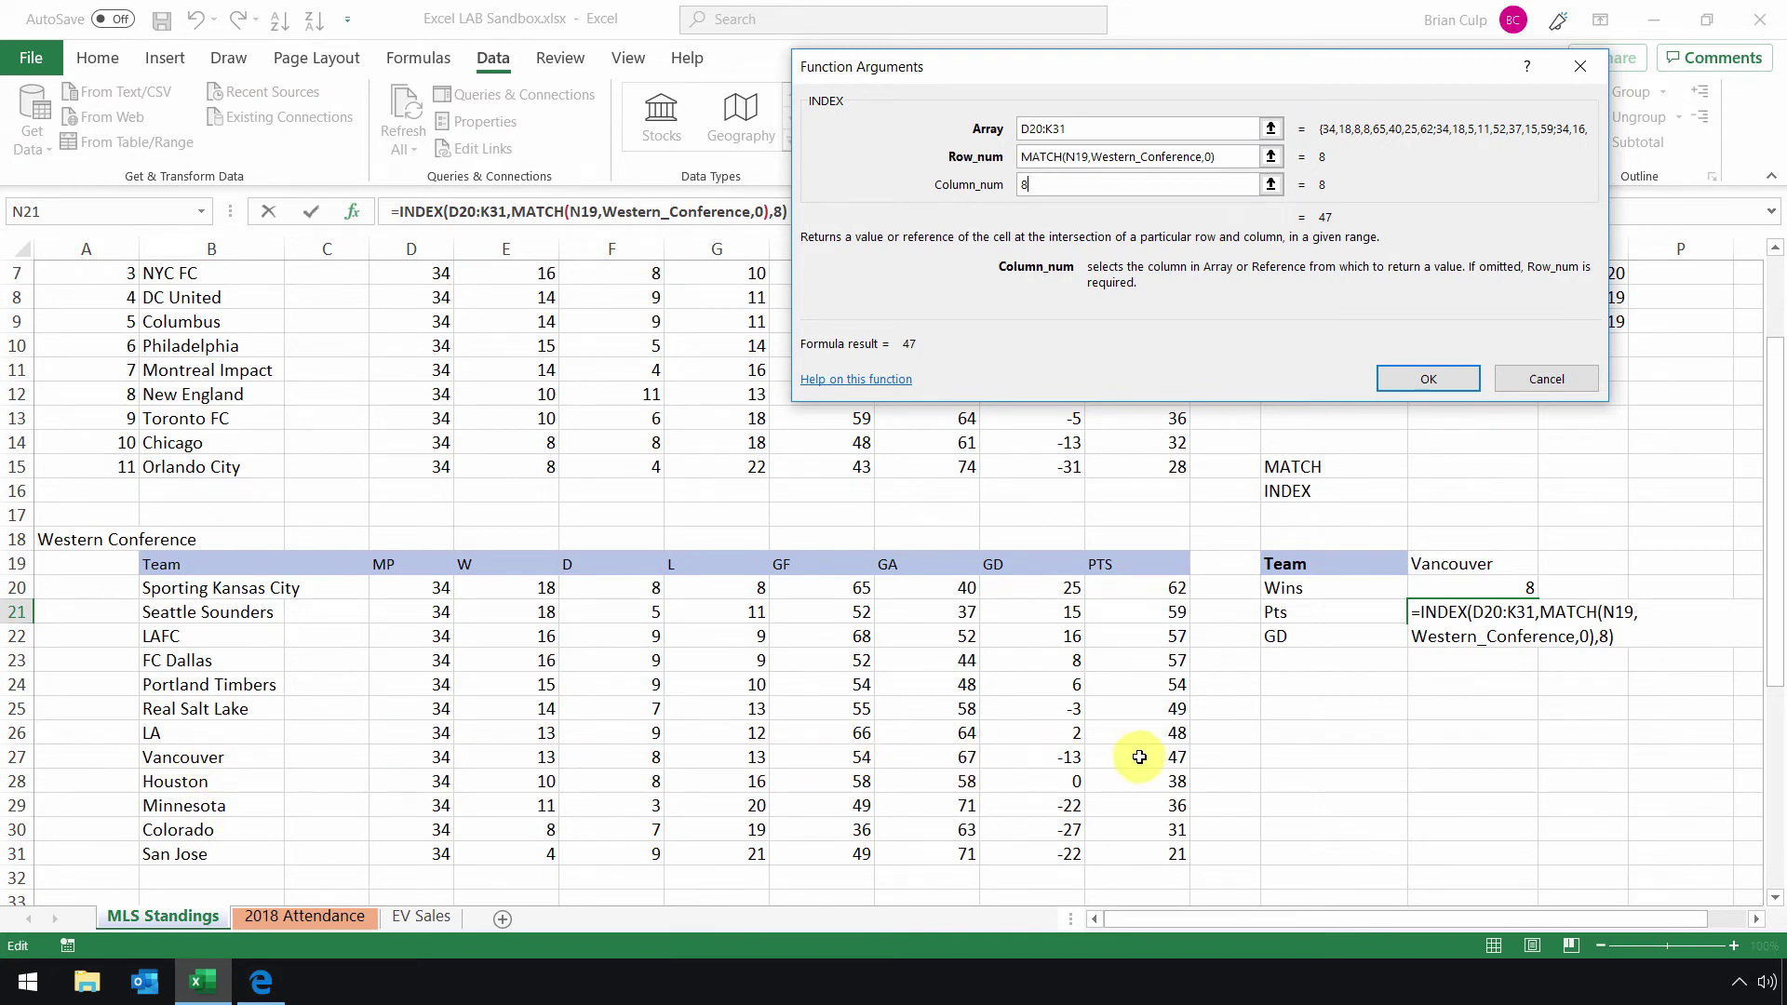
click(1444, 382)
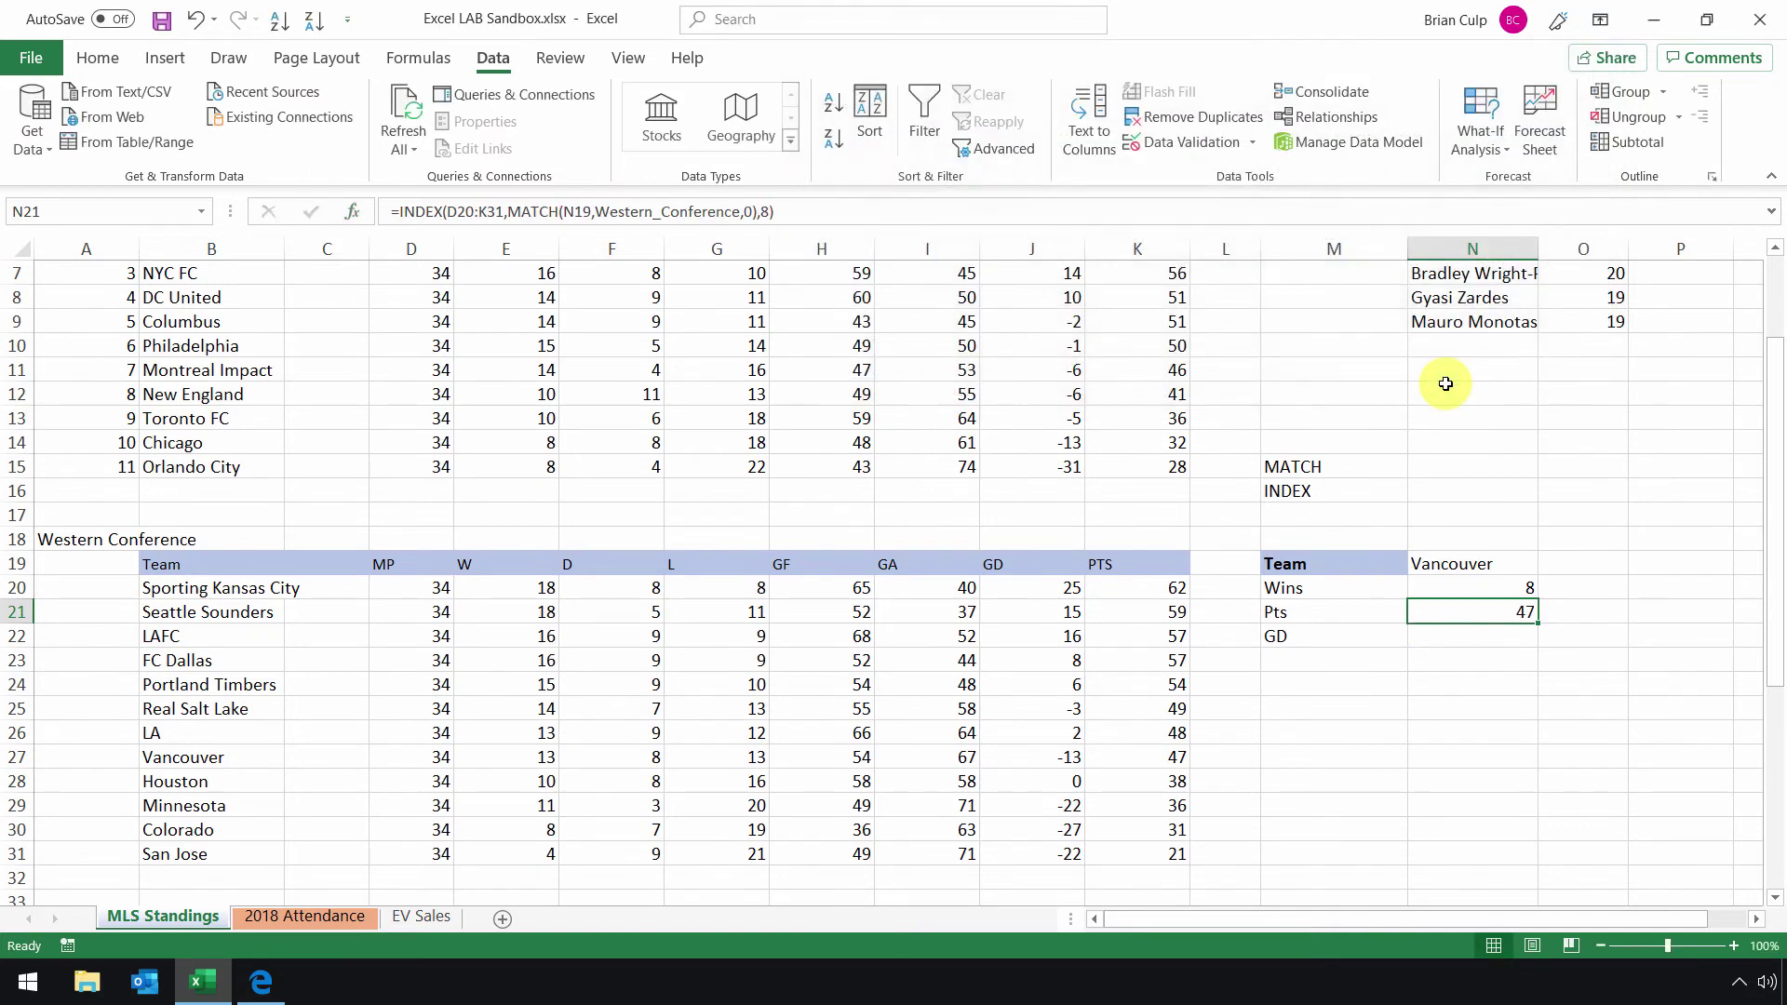
Choose Real Salt Lake from the Team dropdown in N19
click(1522, 562)
click(1548, 564)
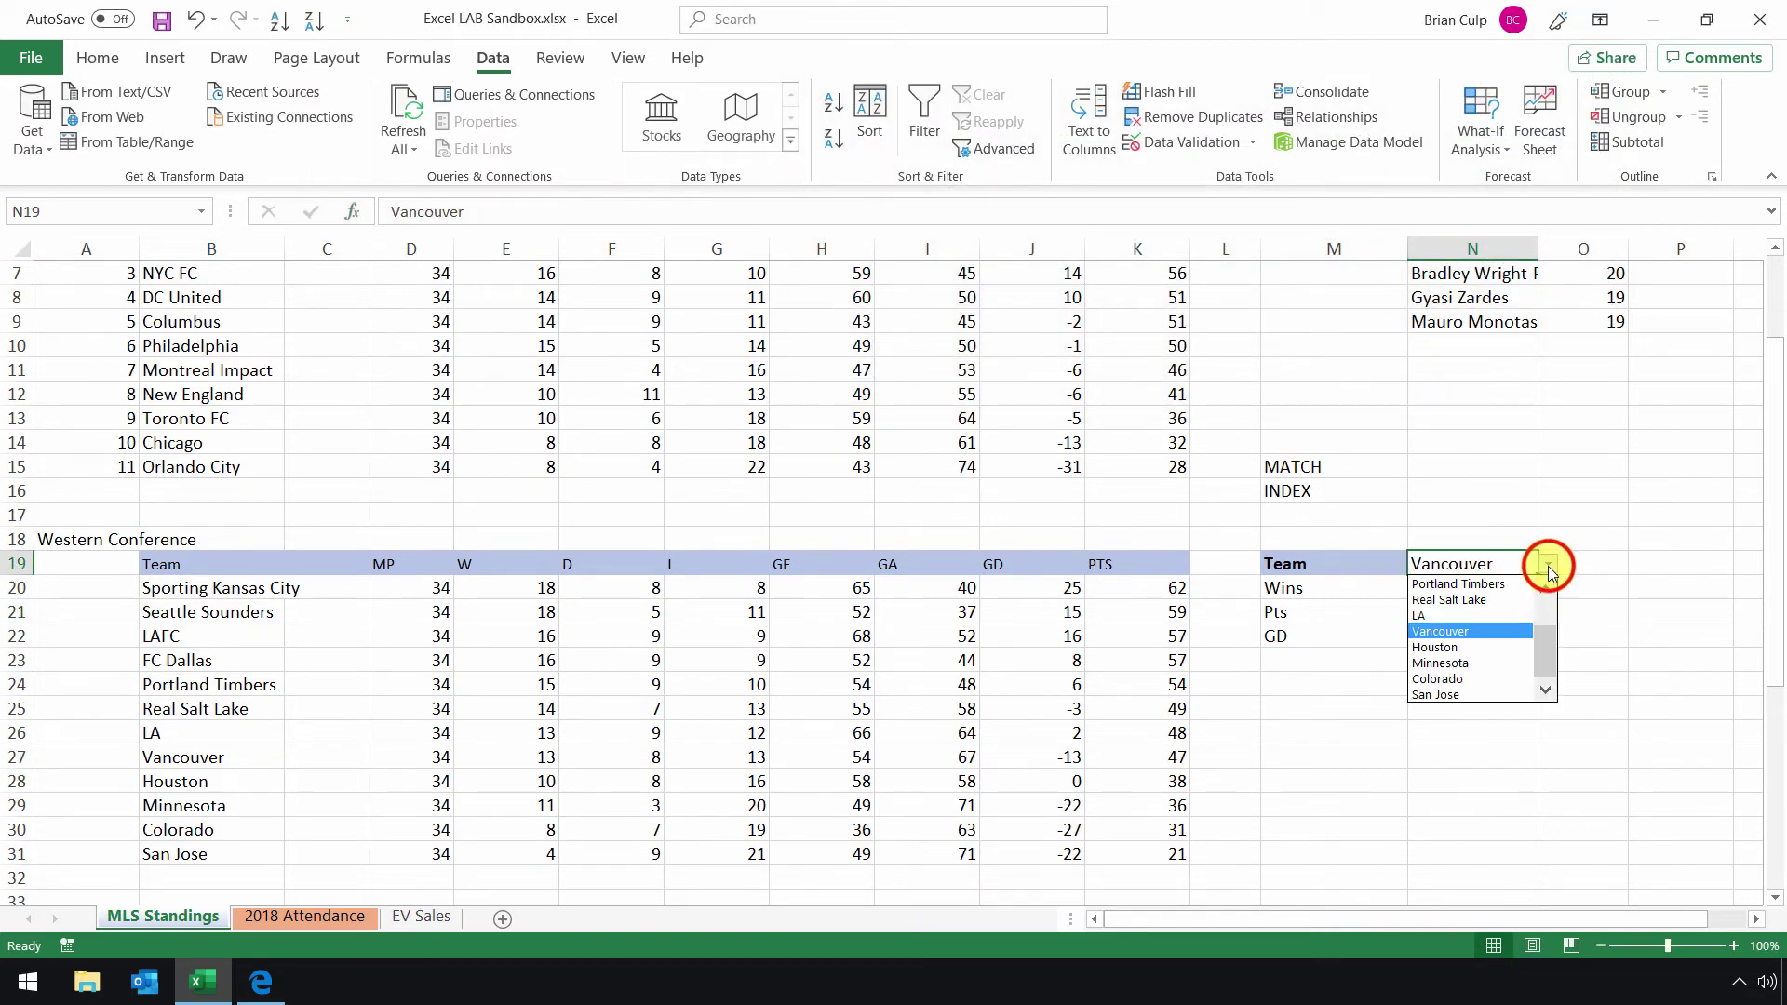
click(1489, 600)
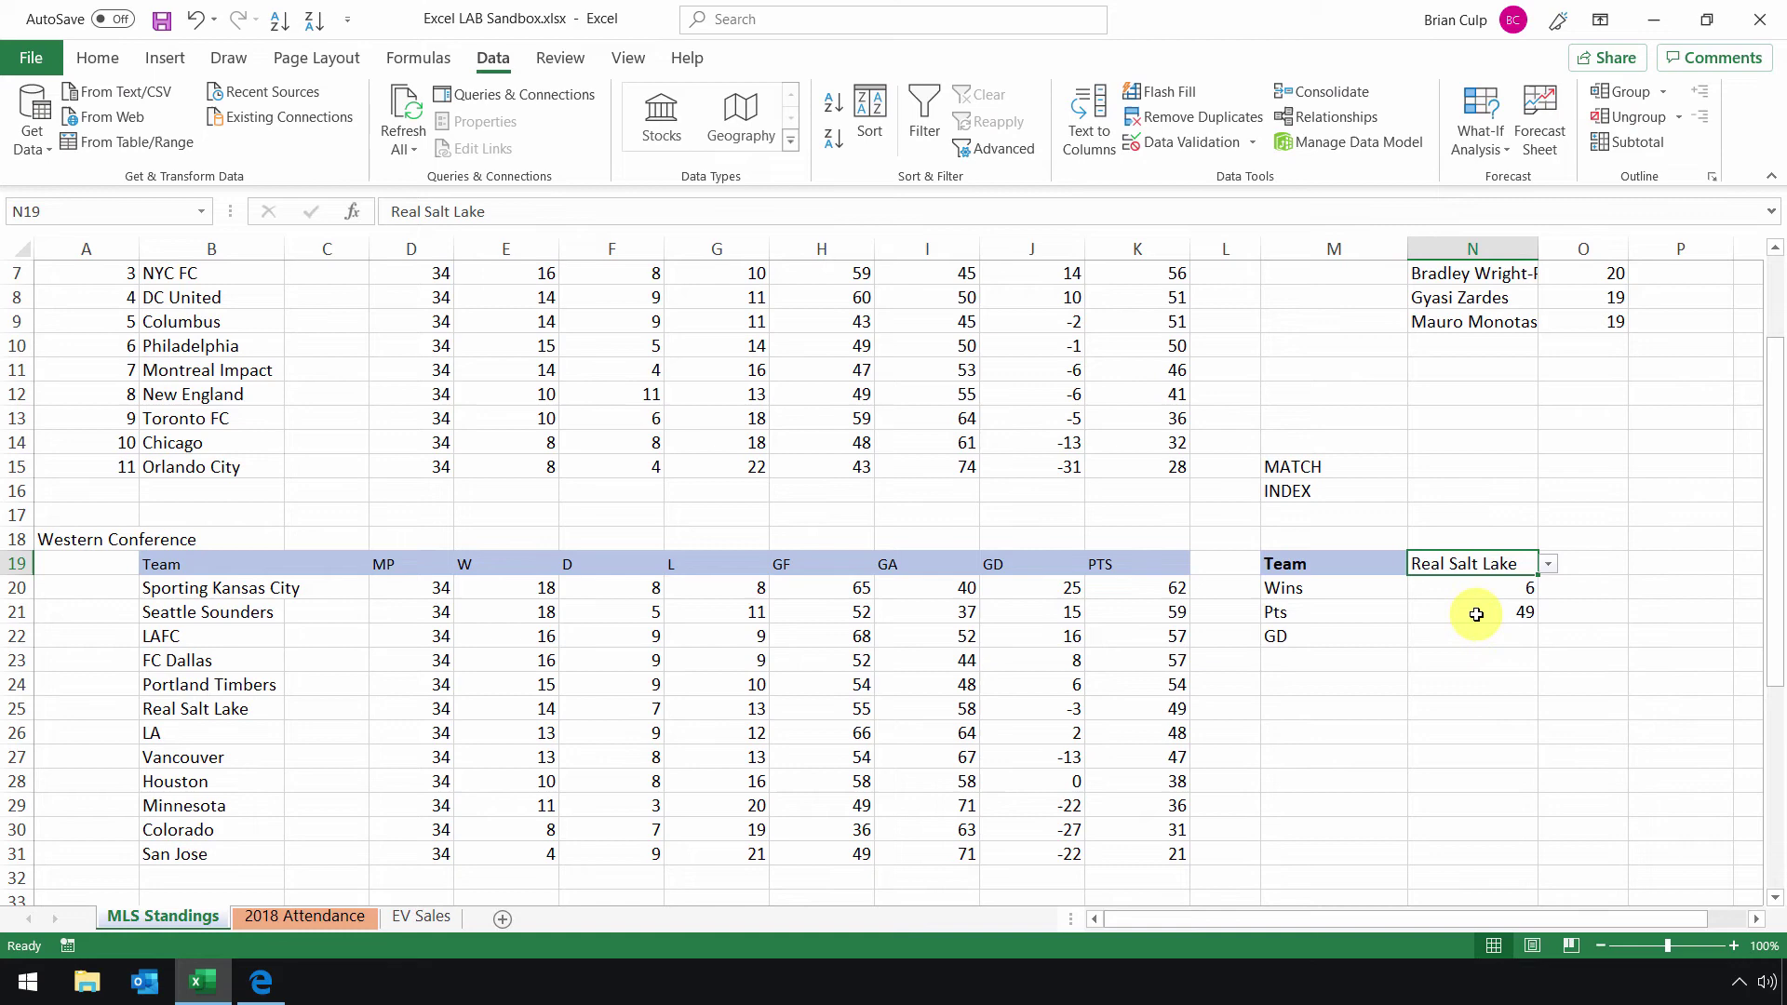
click(1476, 614)
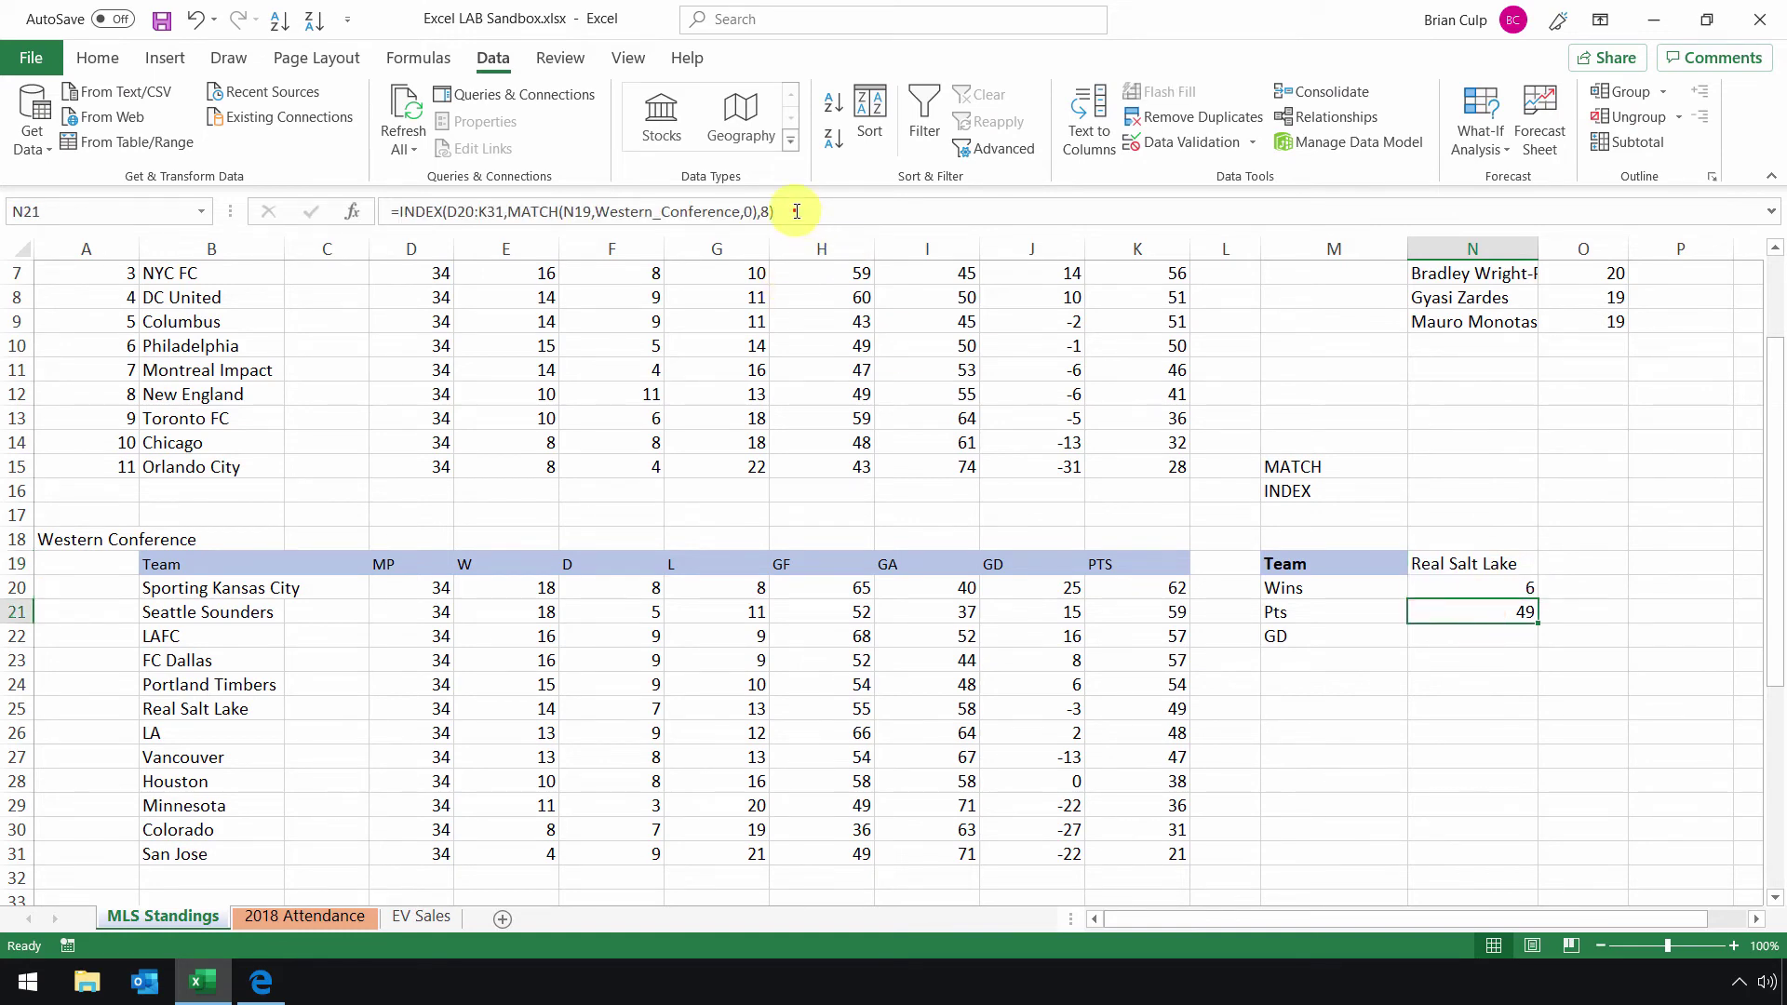
Copy the Pts INDEX formula and paste it over N20's MATCH formula
drag(794, 210, 371, 208)
key(ctrl+c)
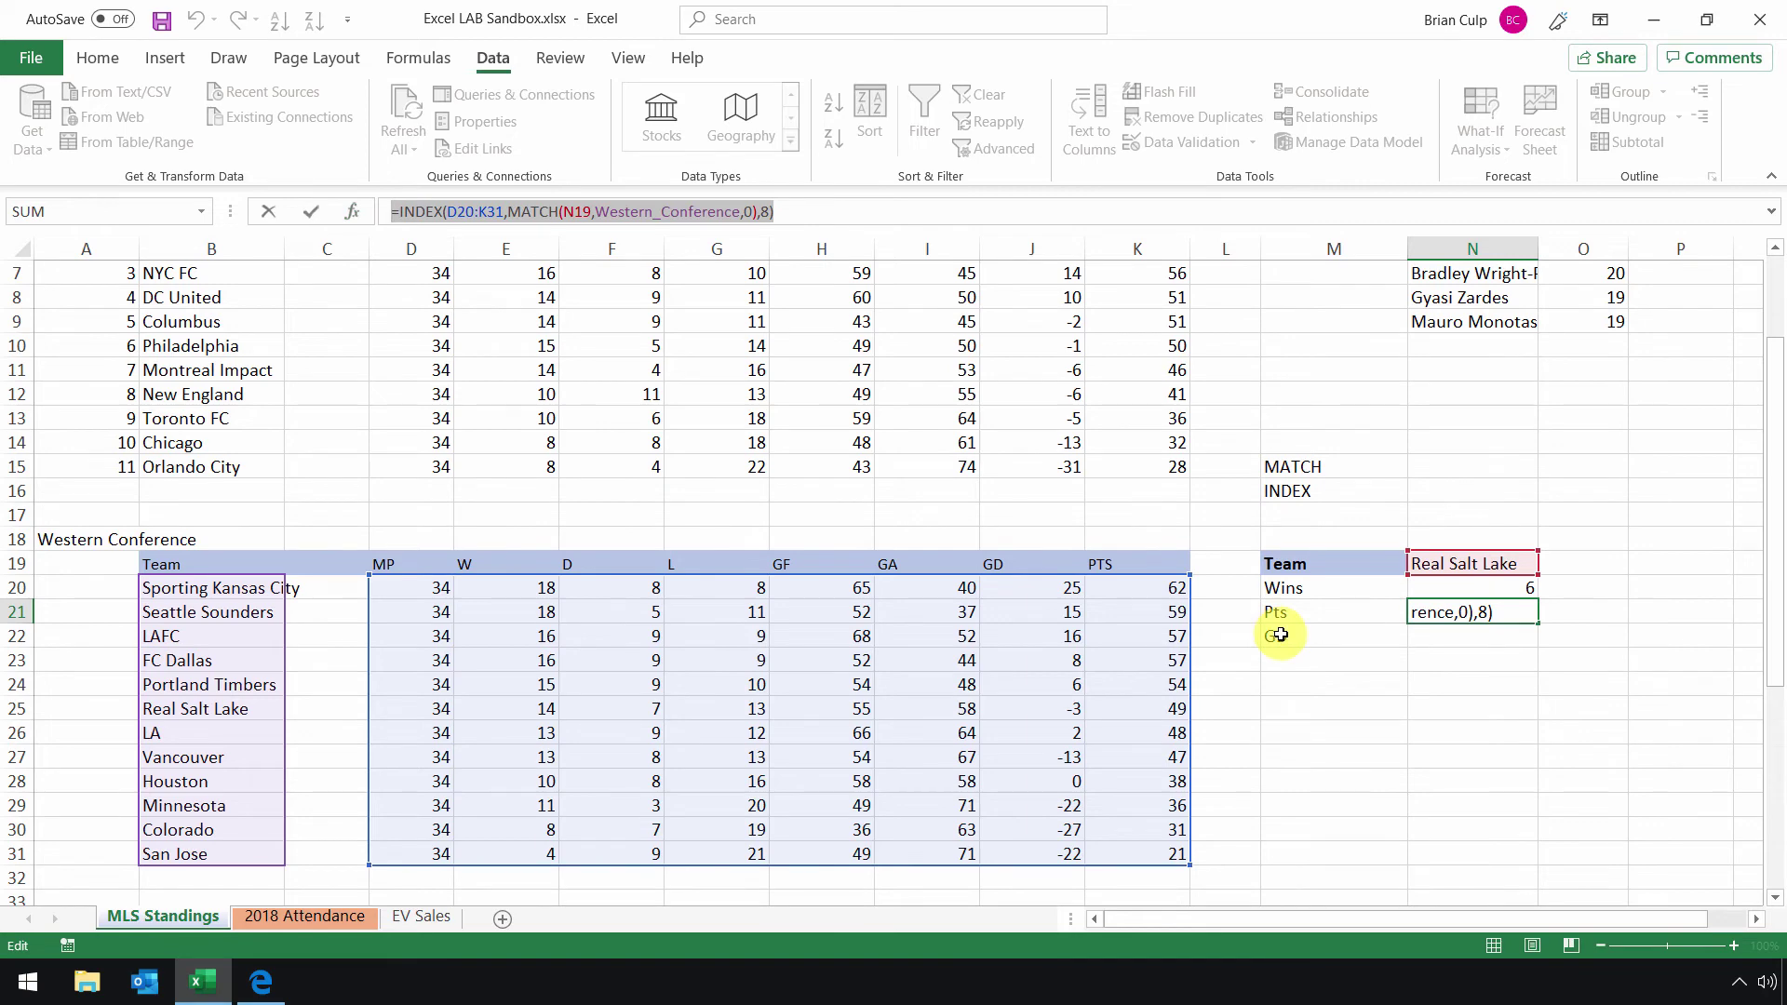
key(Escape)
click(1437, 587)
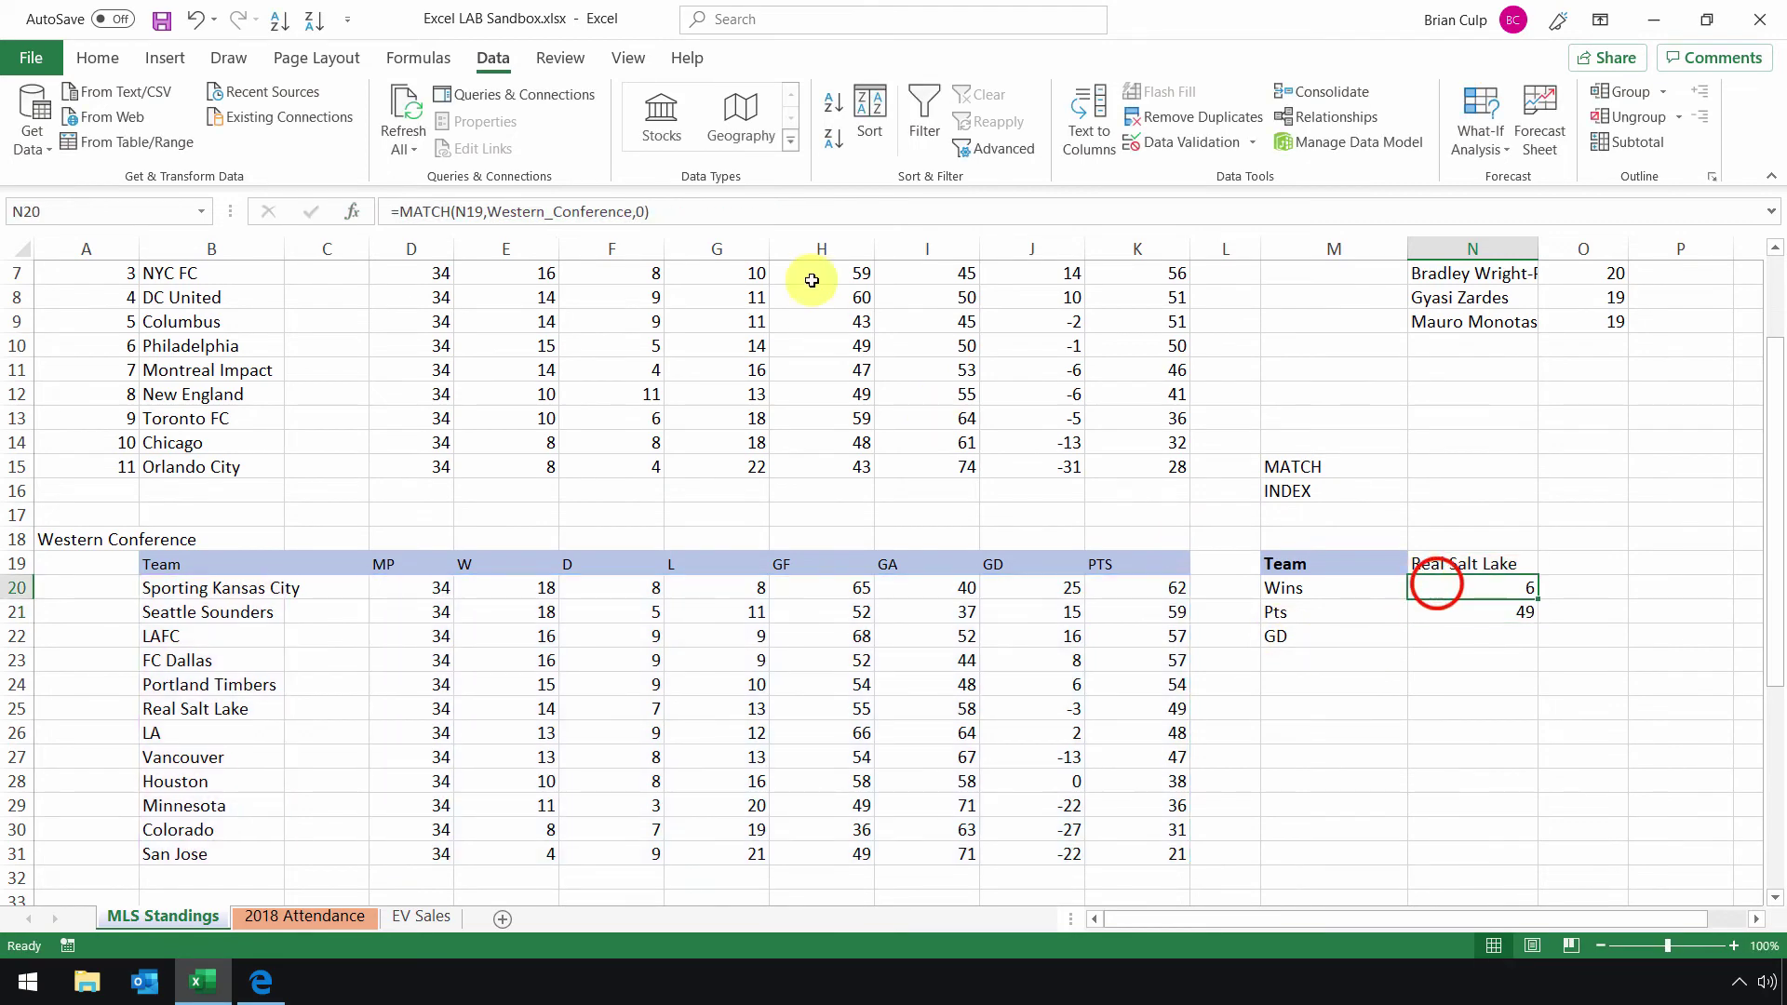
drag(661, 210, 367, 208)
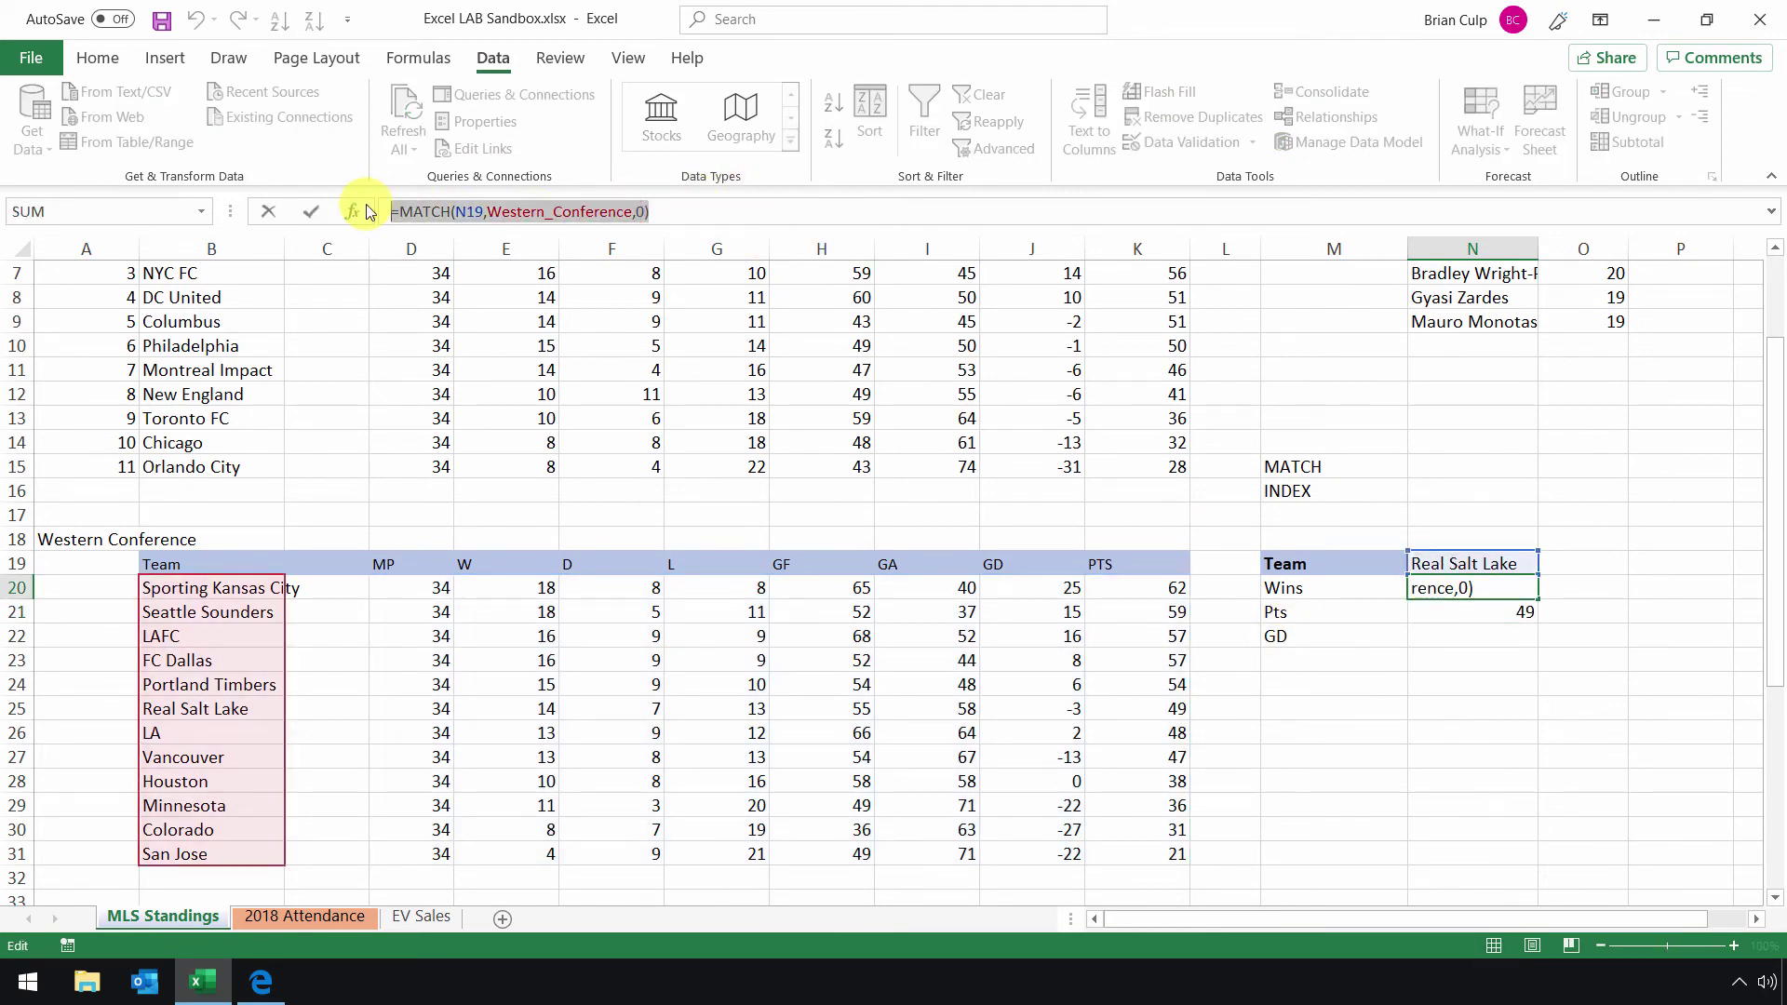
key(ctrl+v)
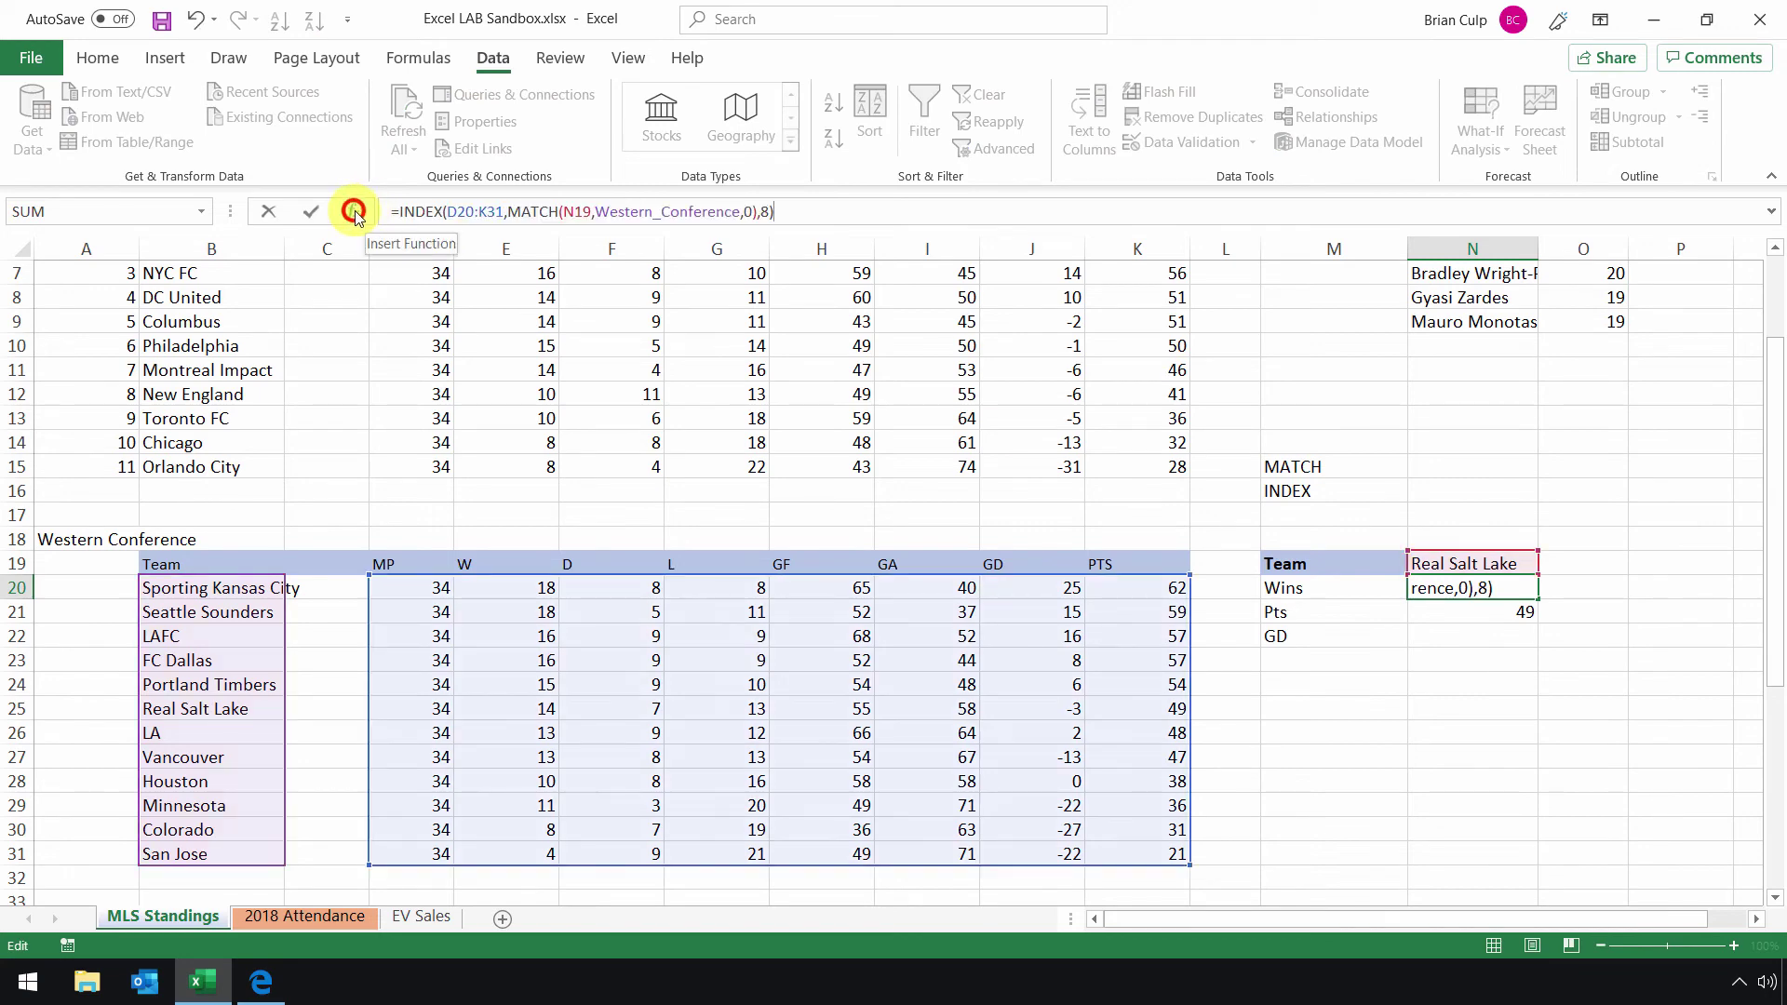
Change the Wins formula's column number from 8 to 2, showing 14 wins
click(353, 210)
click(1211, 291)
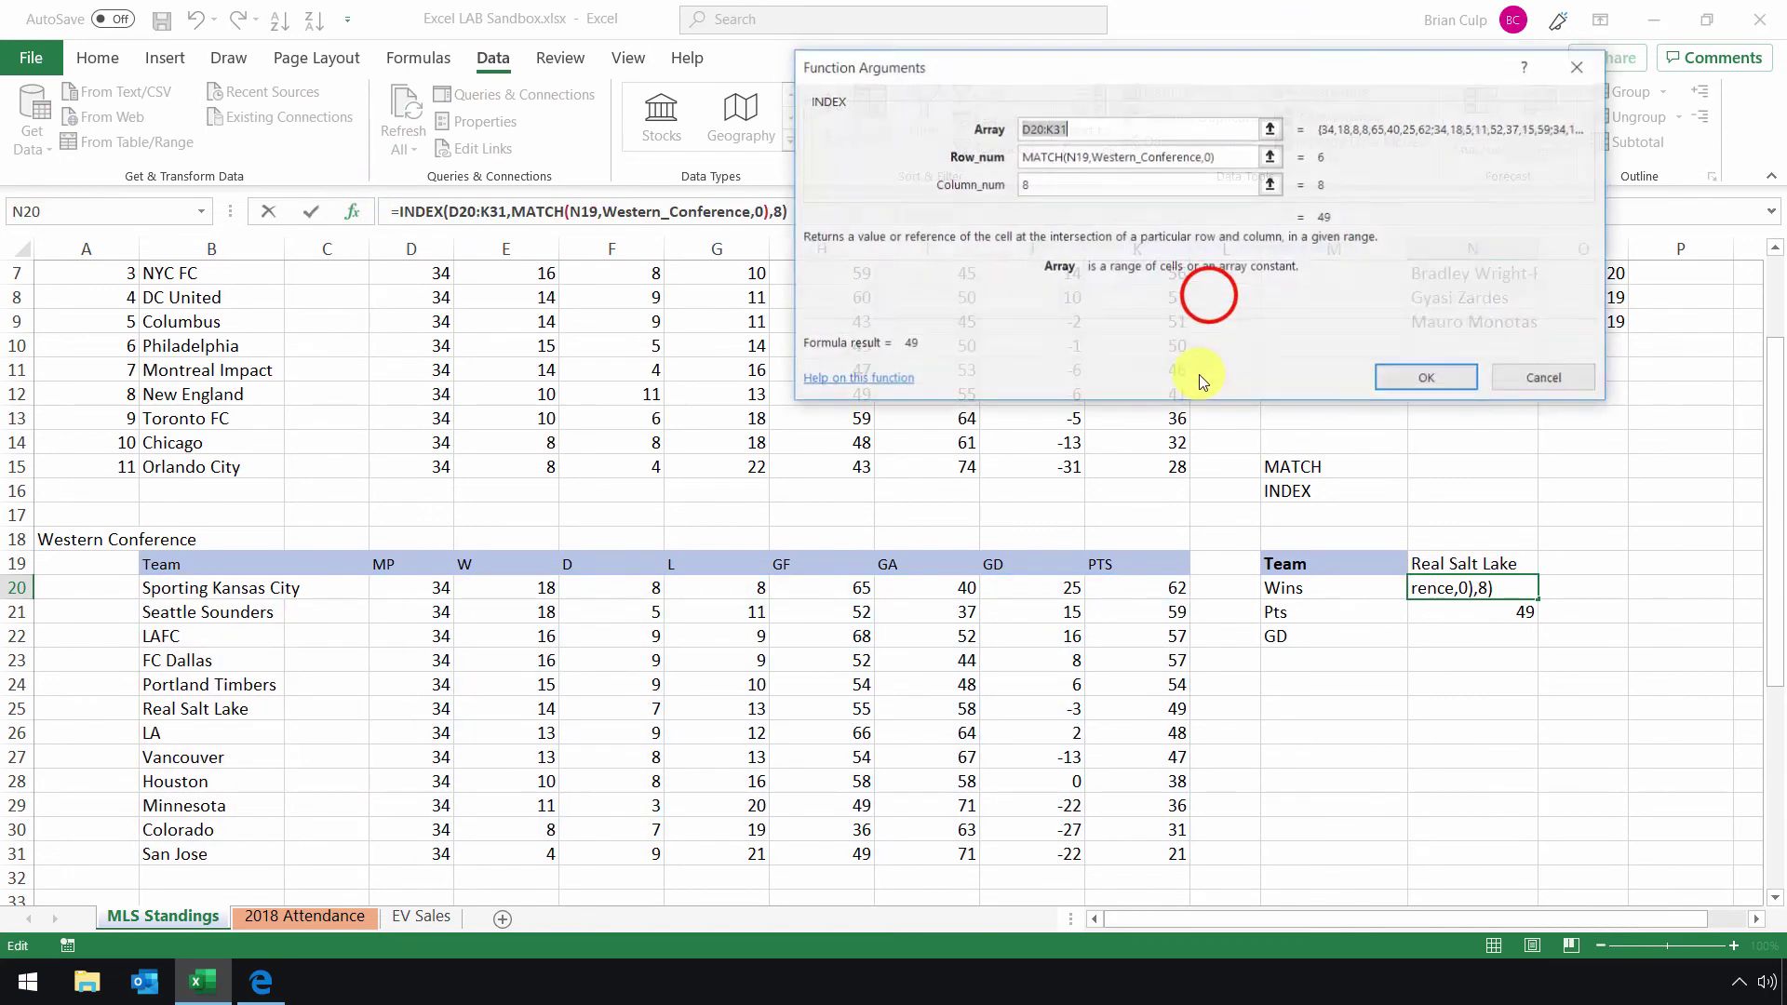
click(1024, 184)
key(BackSpace)
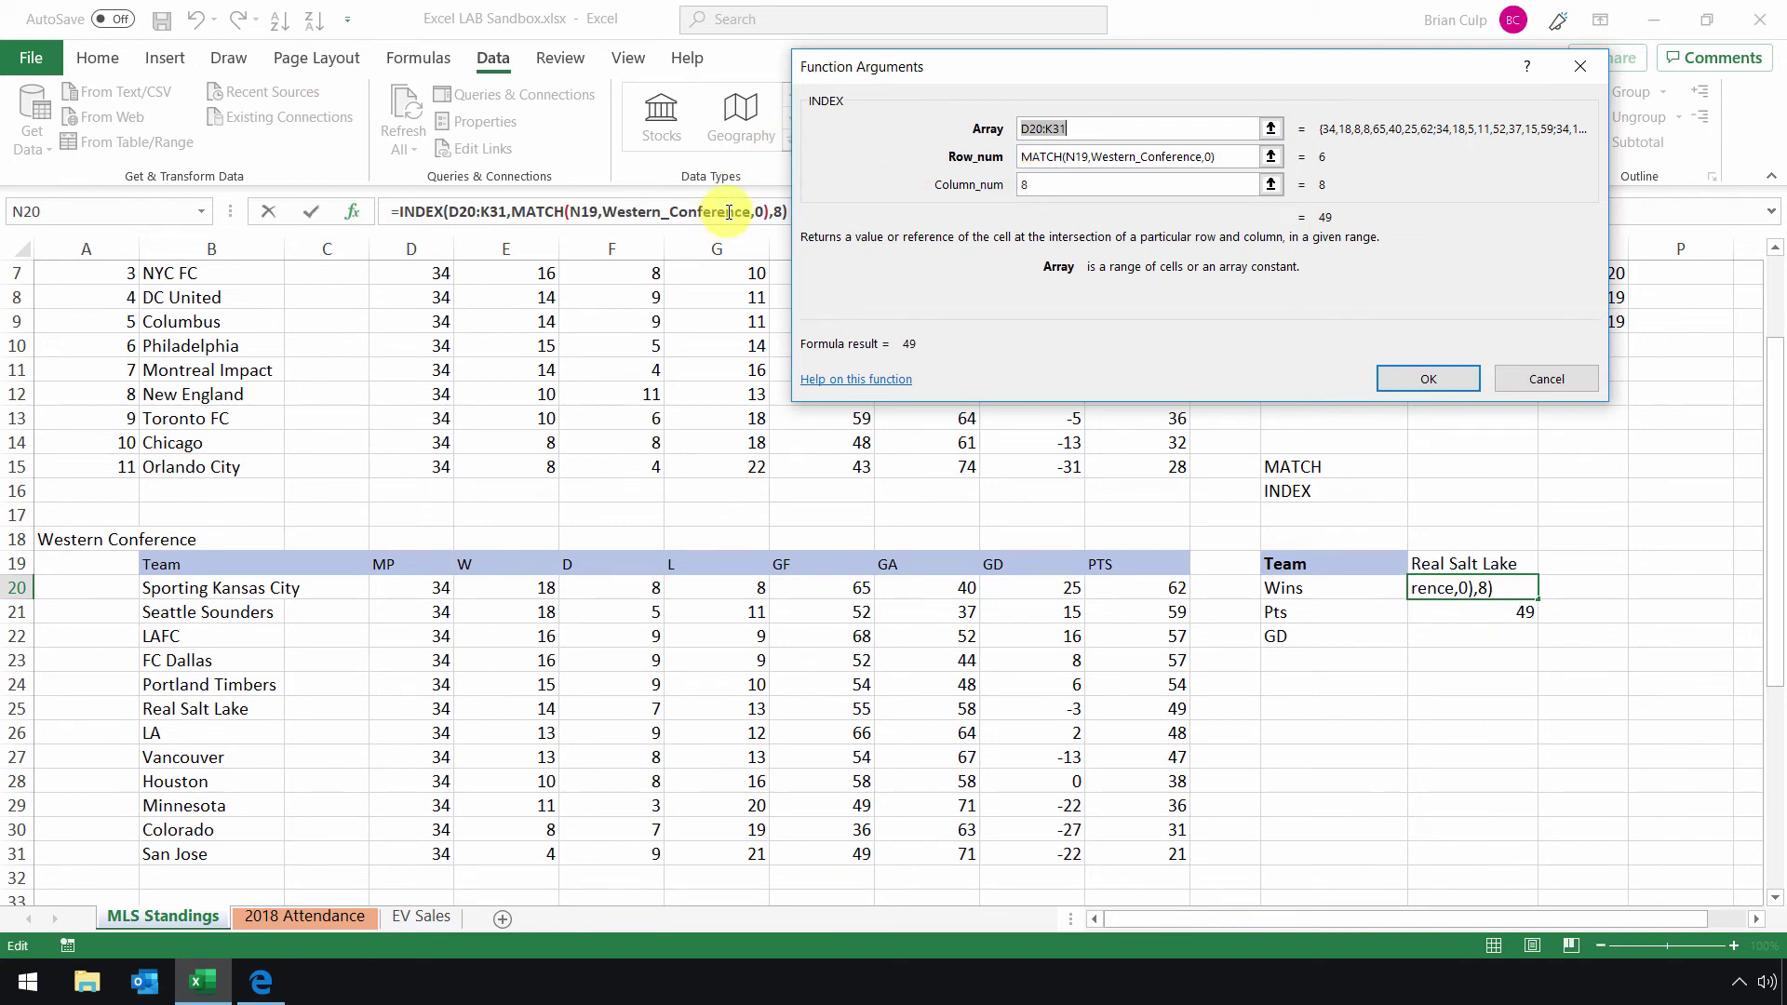
double_click(1030, 186)
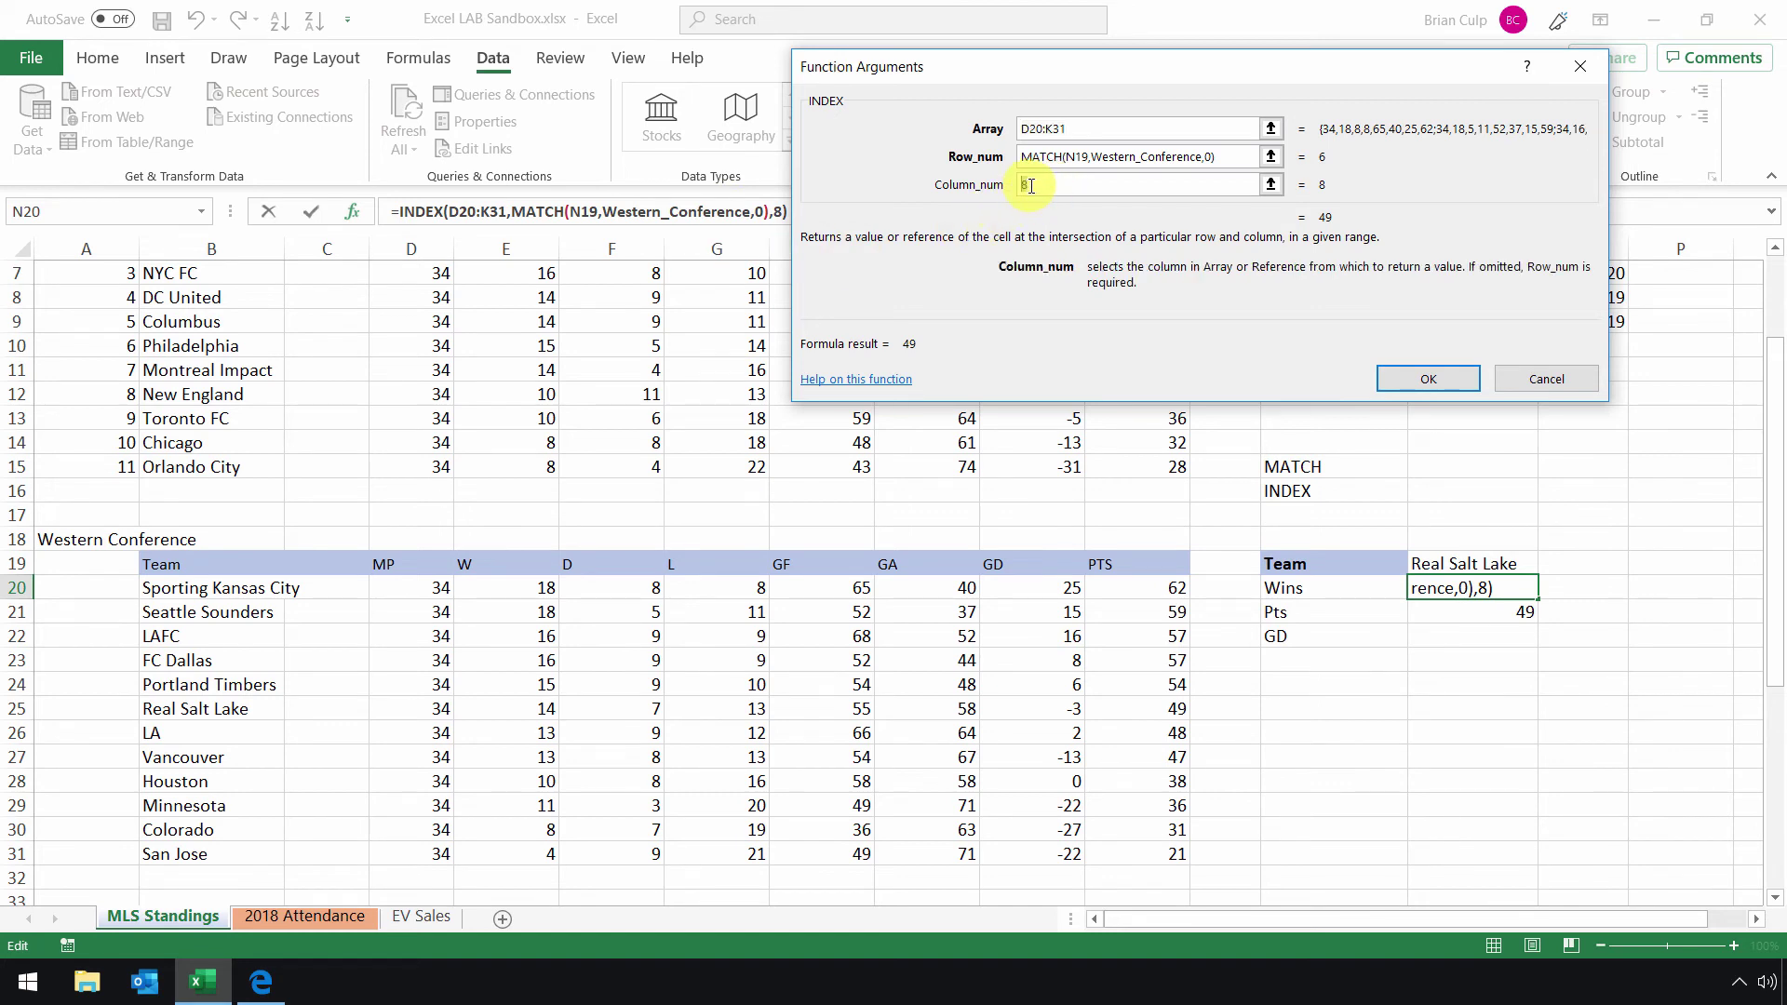
text(2)
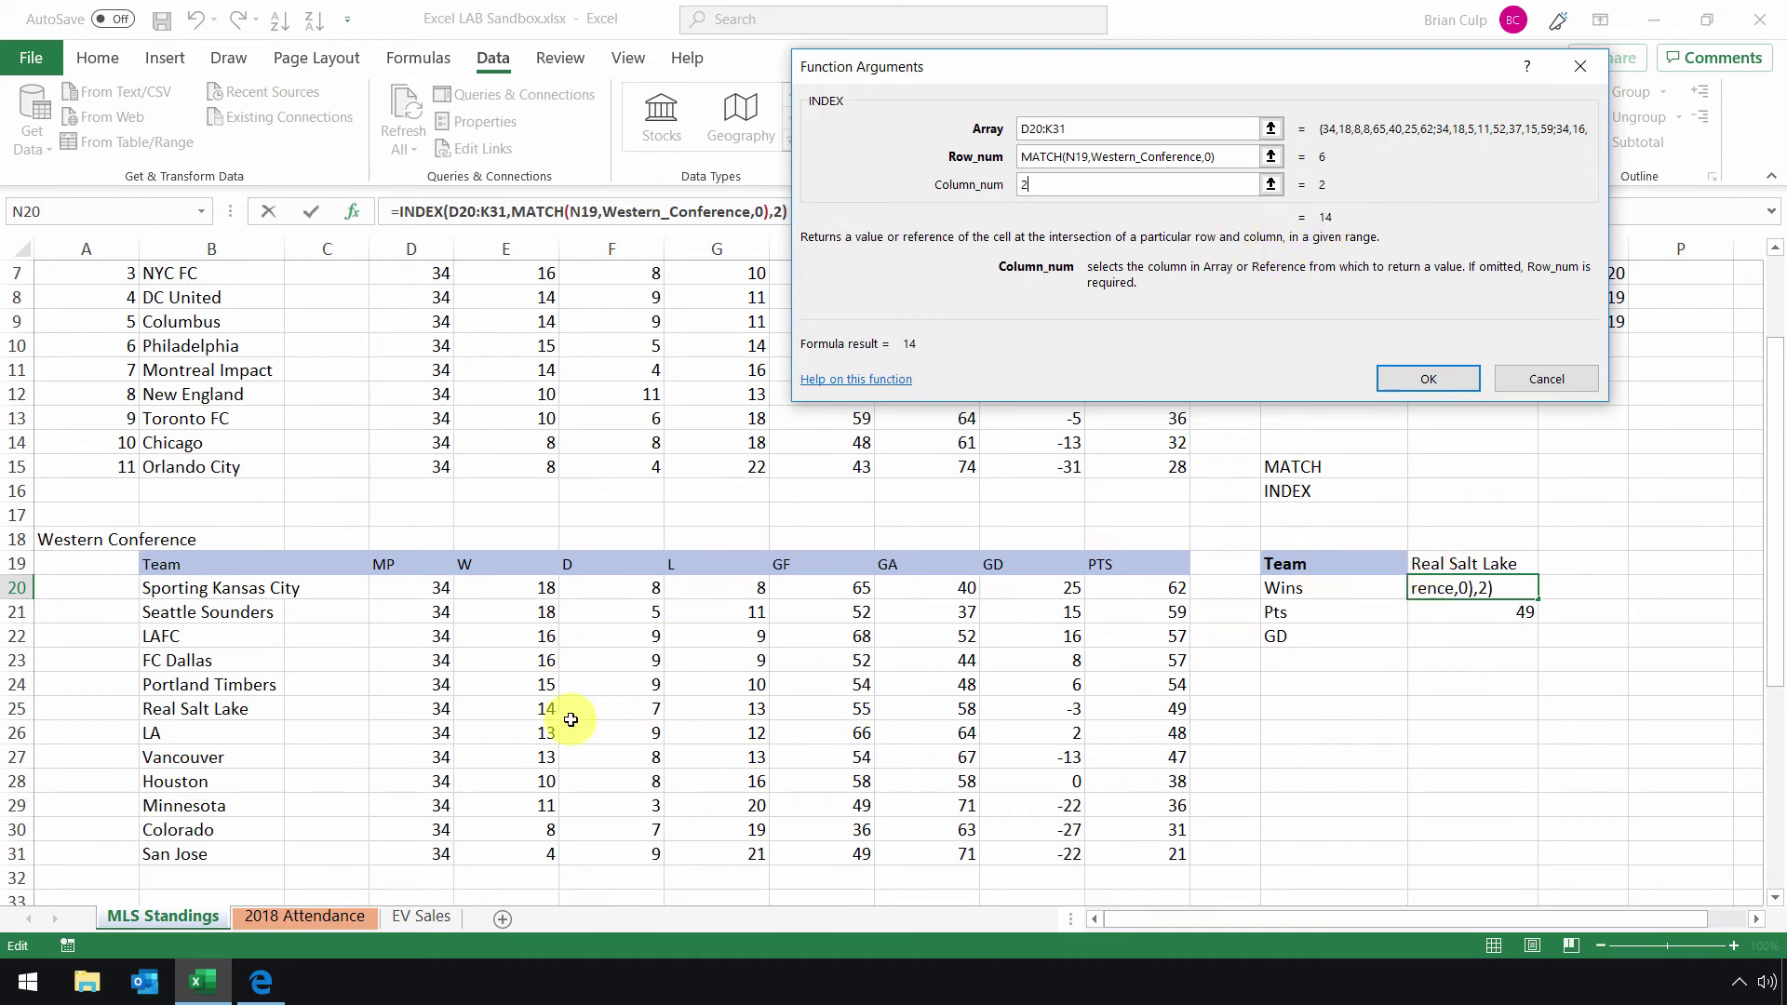
click(1406, 381)
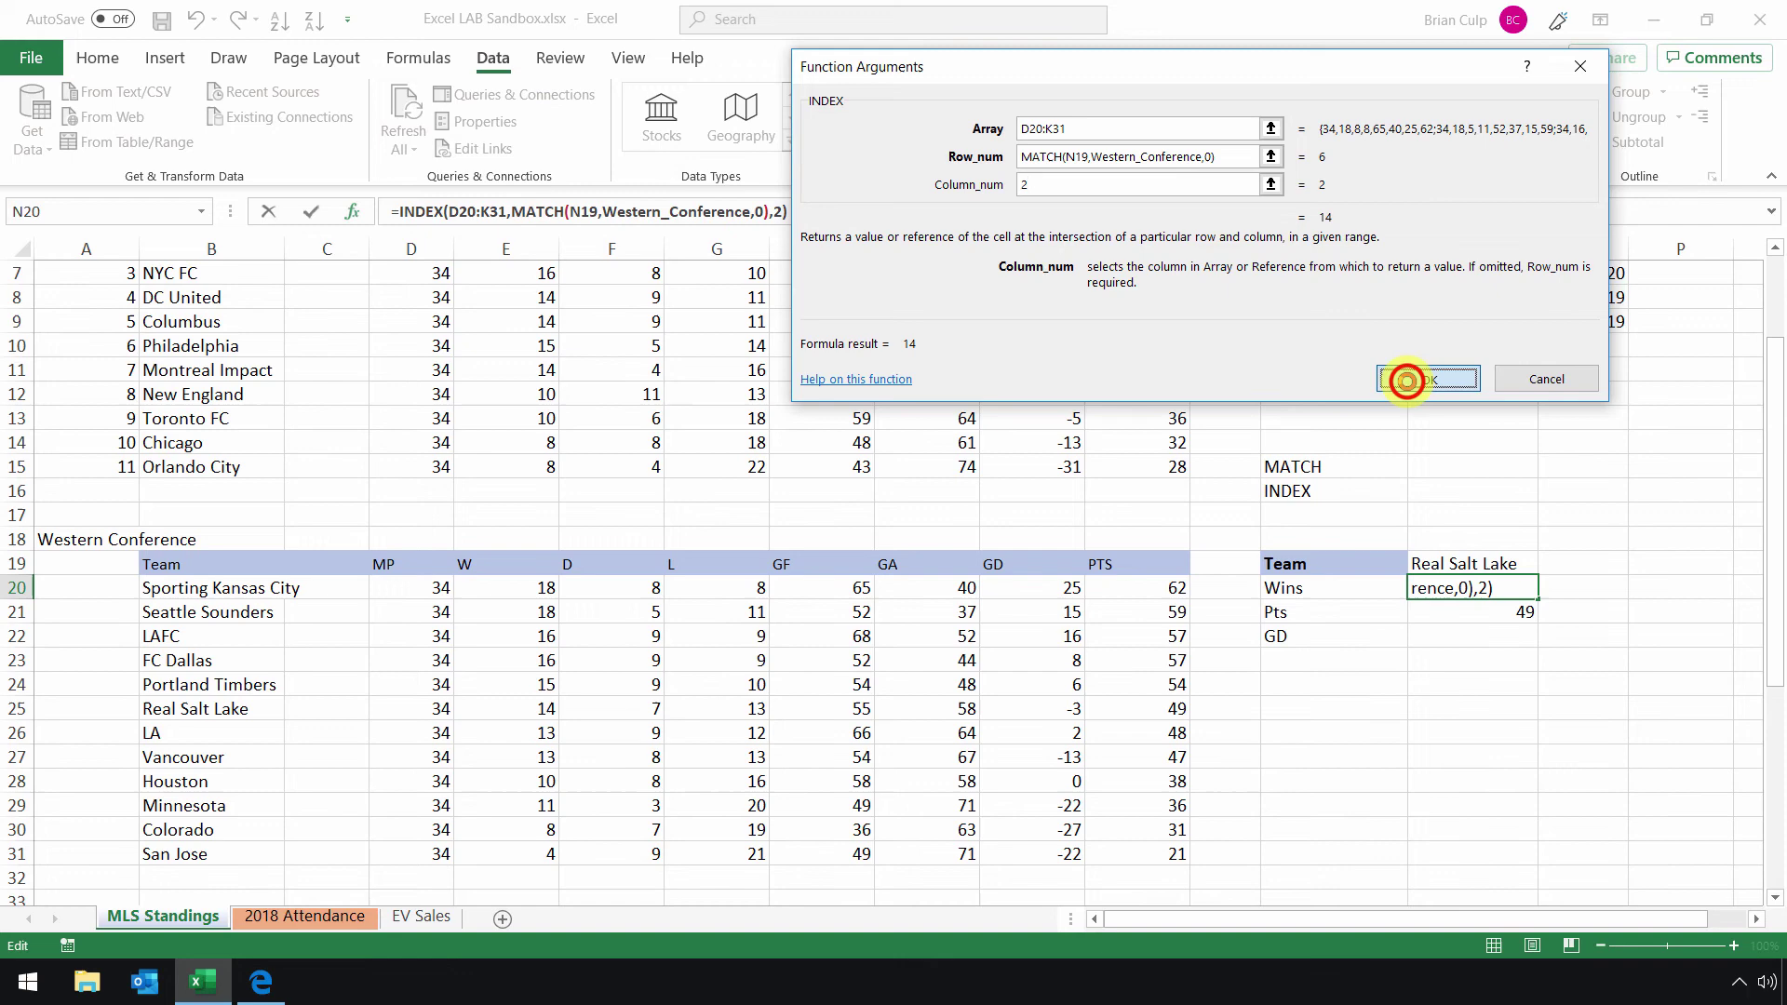
click(1520, 563)
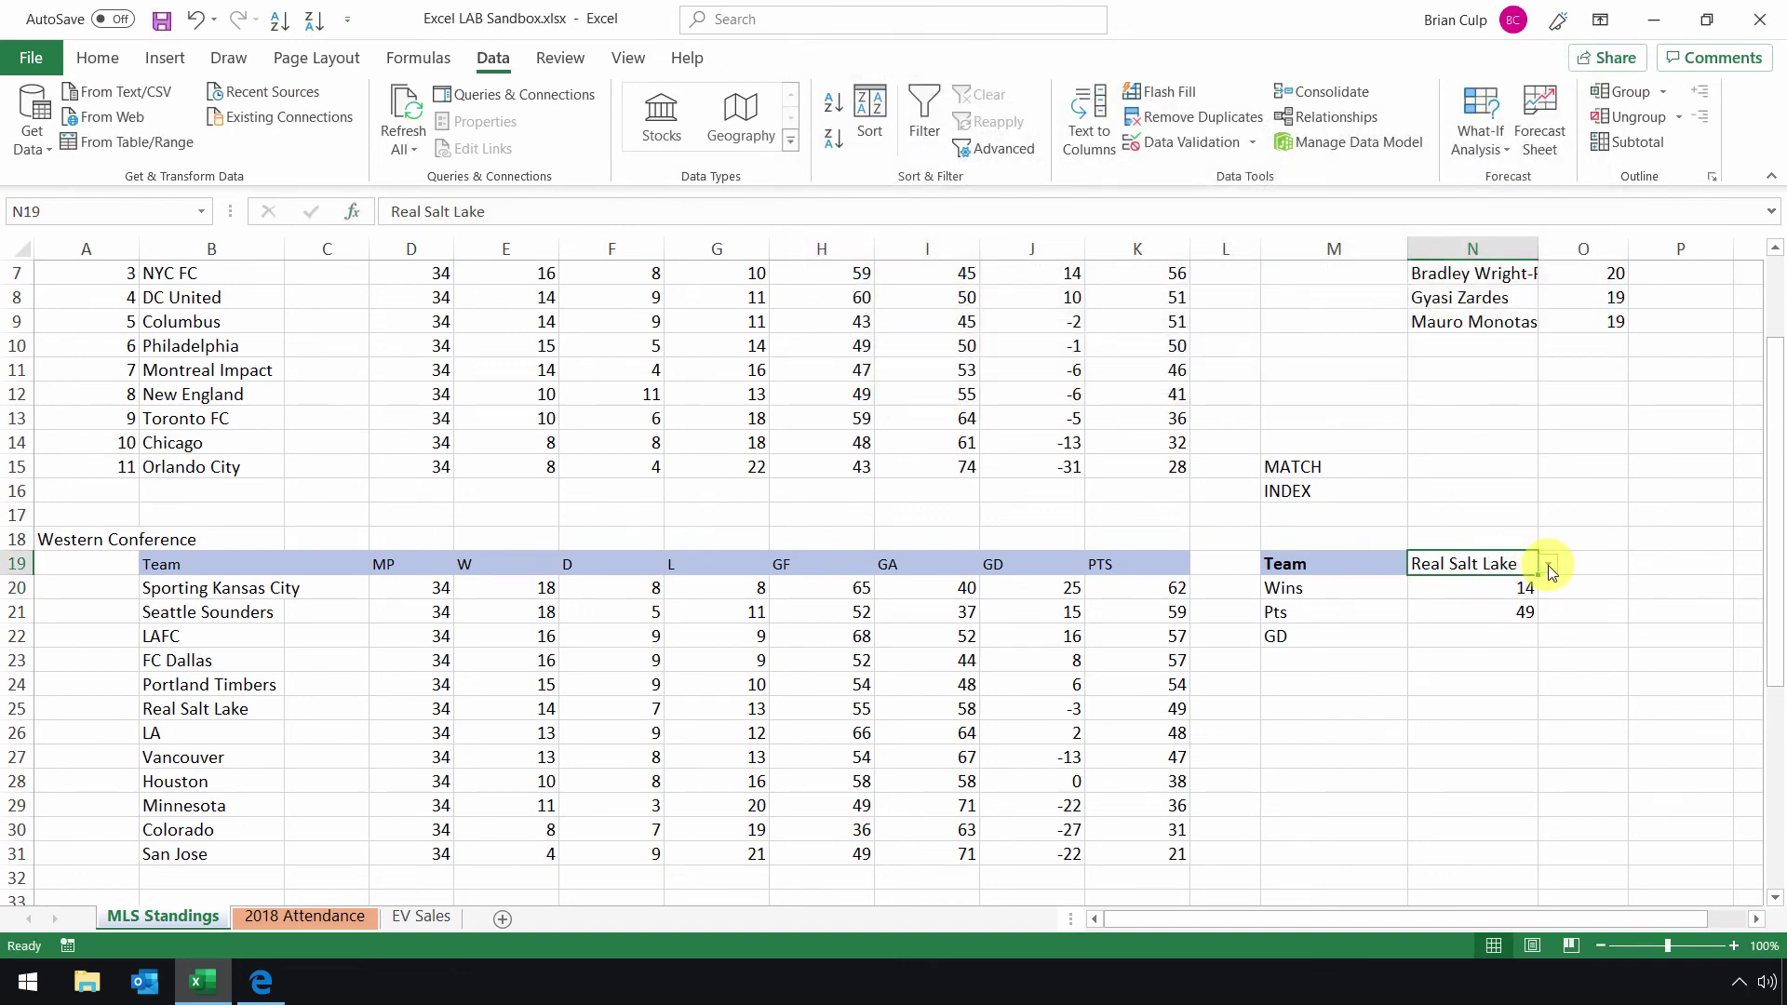
Pick San Jose as the team and give N22 the INDEX/MATCH formula with column 7
click(1551, 568)
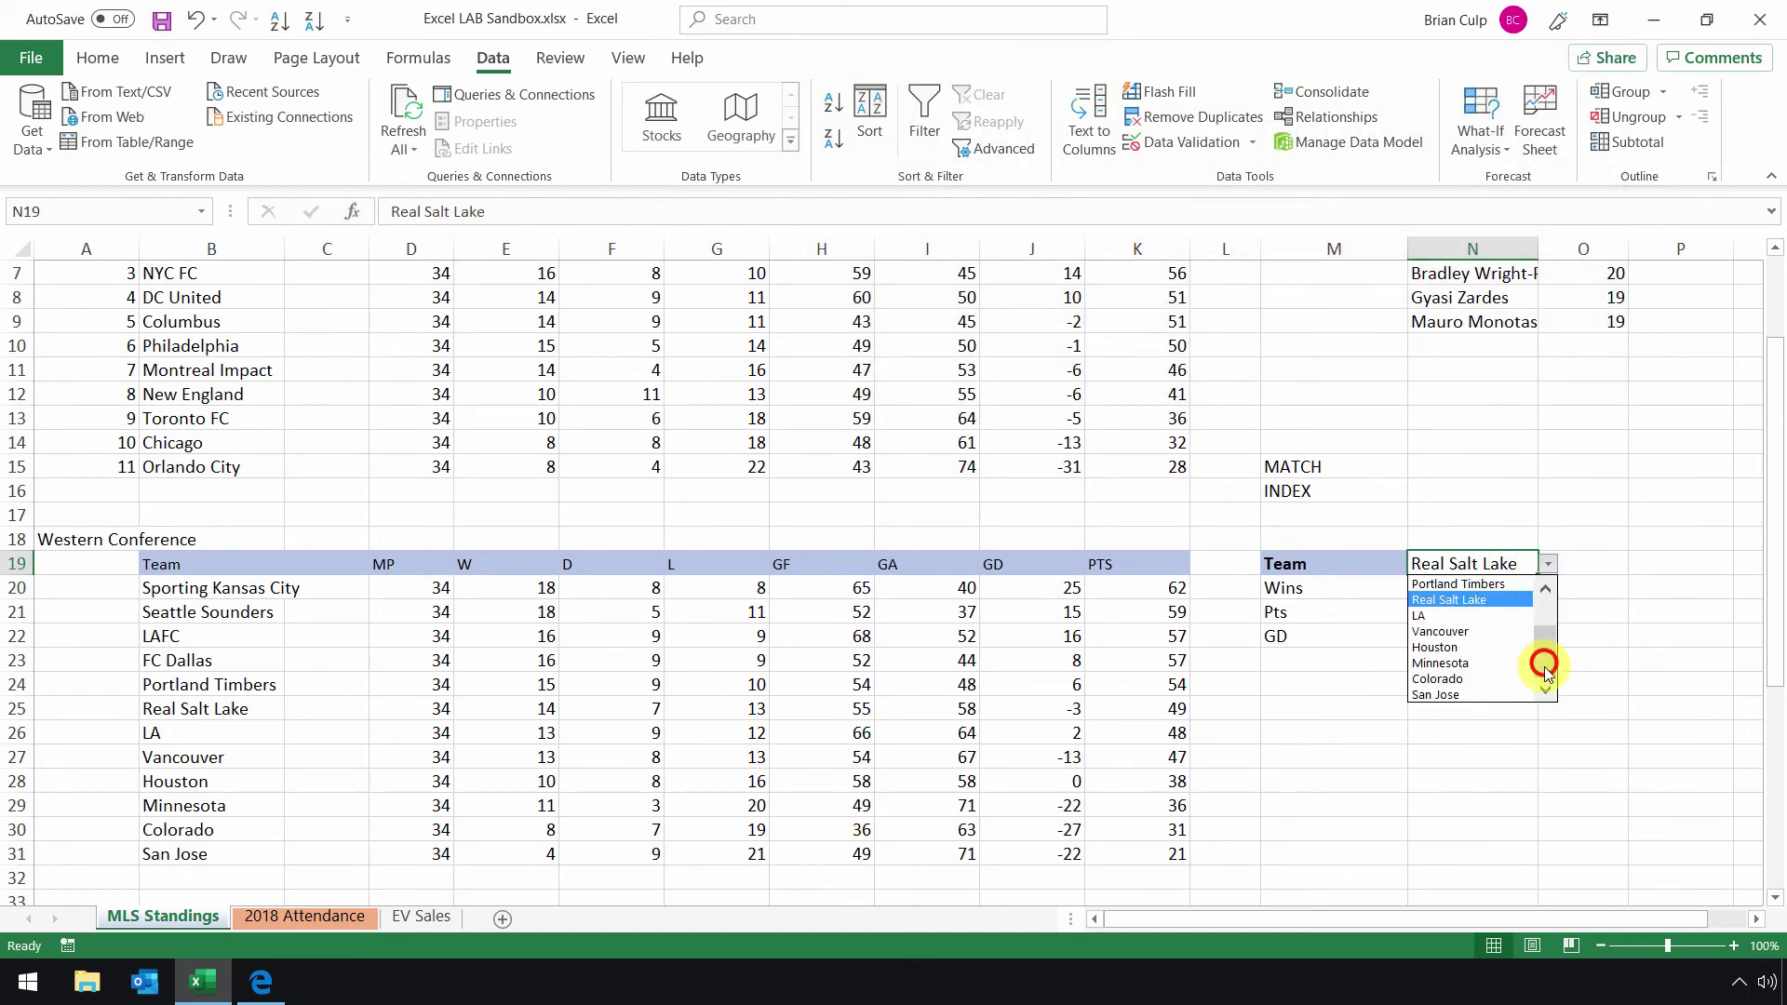
click(1462, 698)
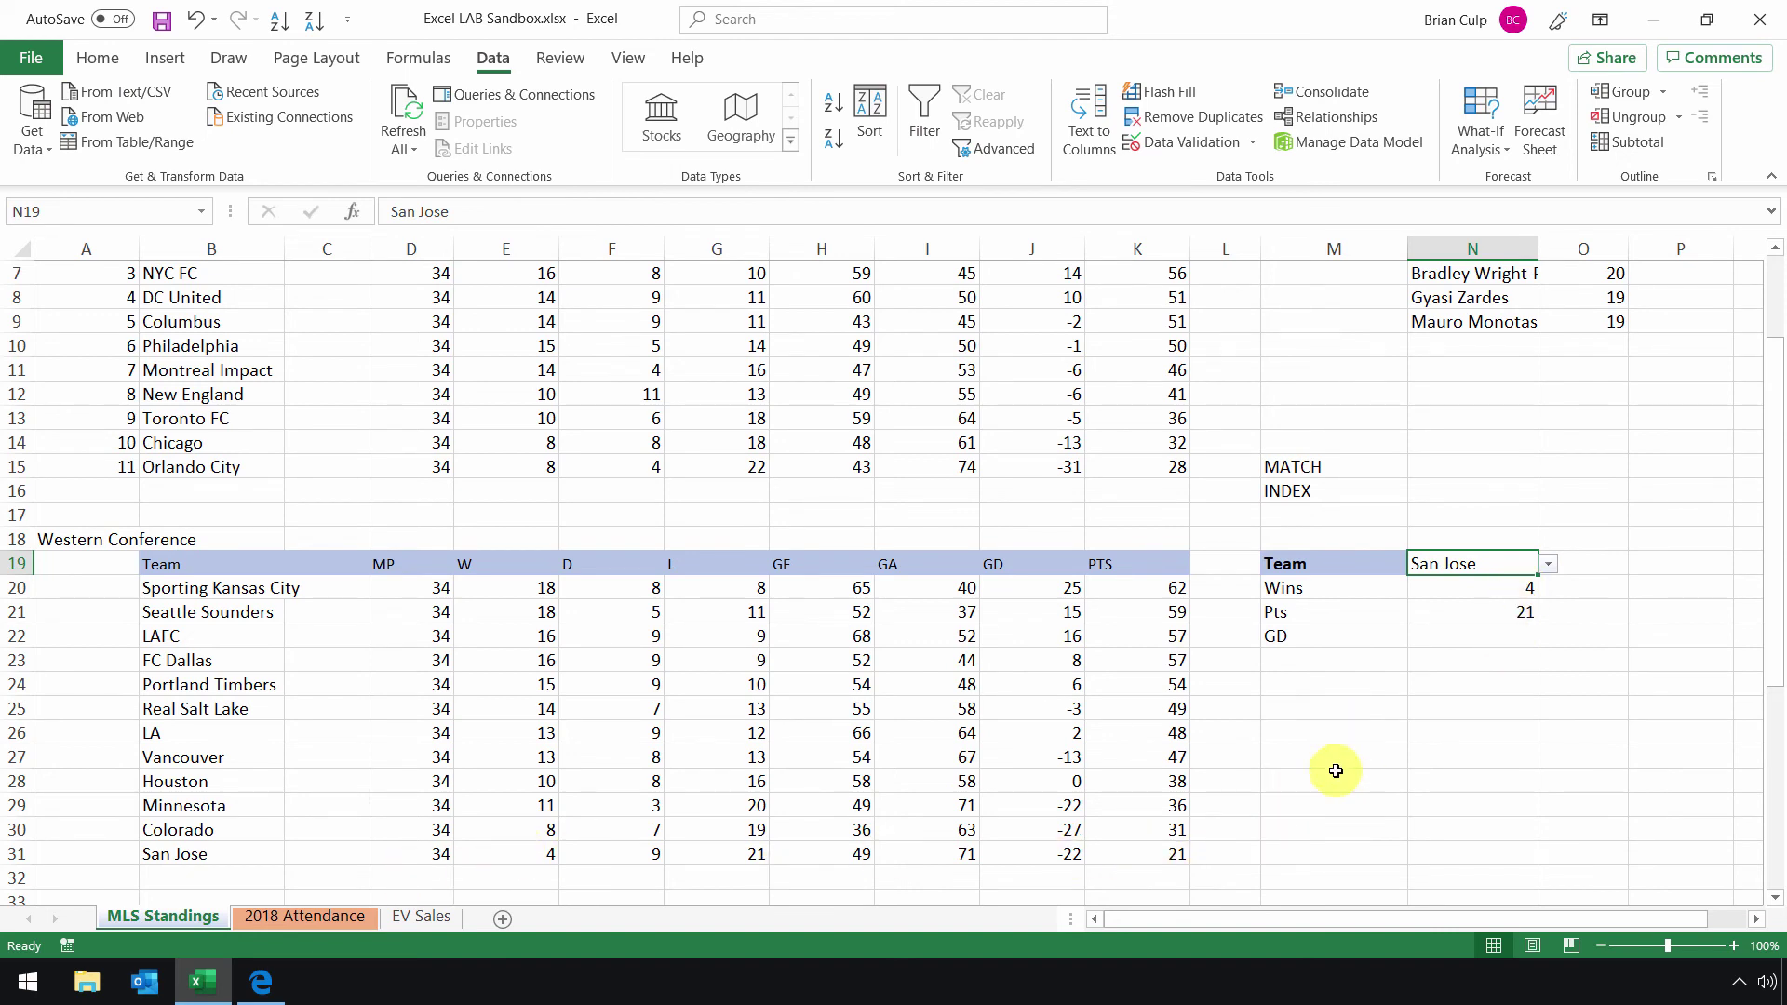
click(1443, 639)
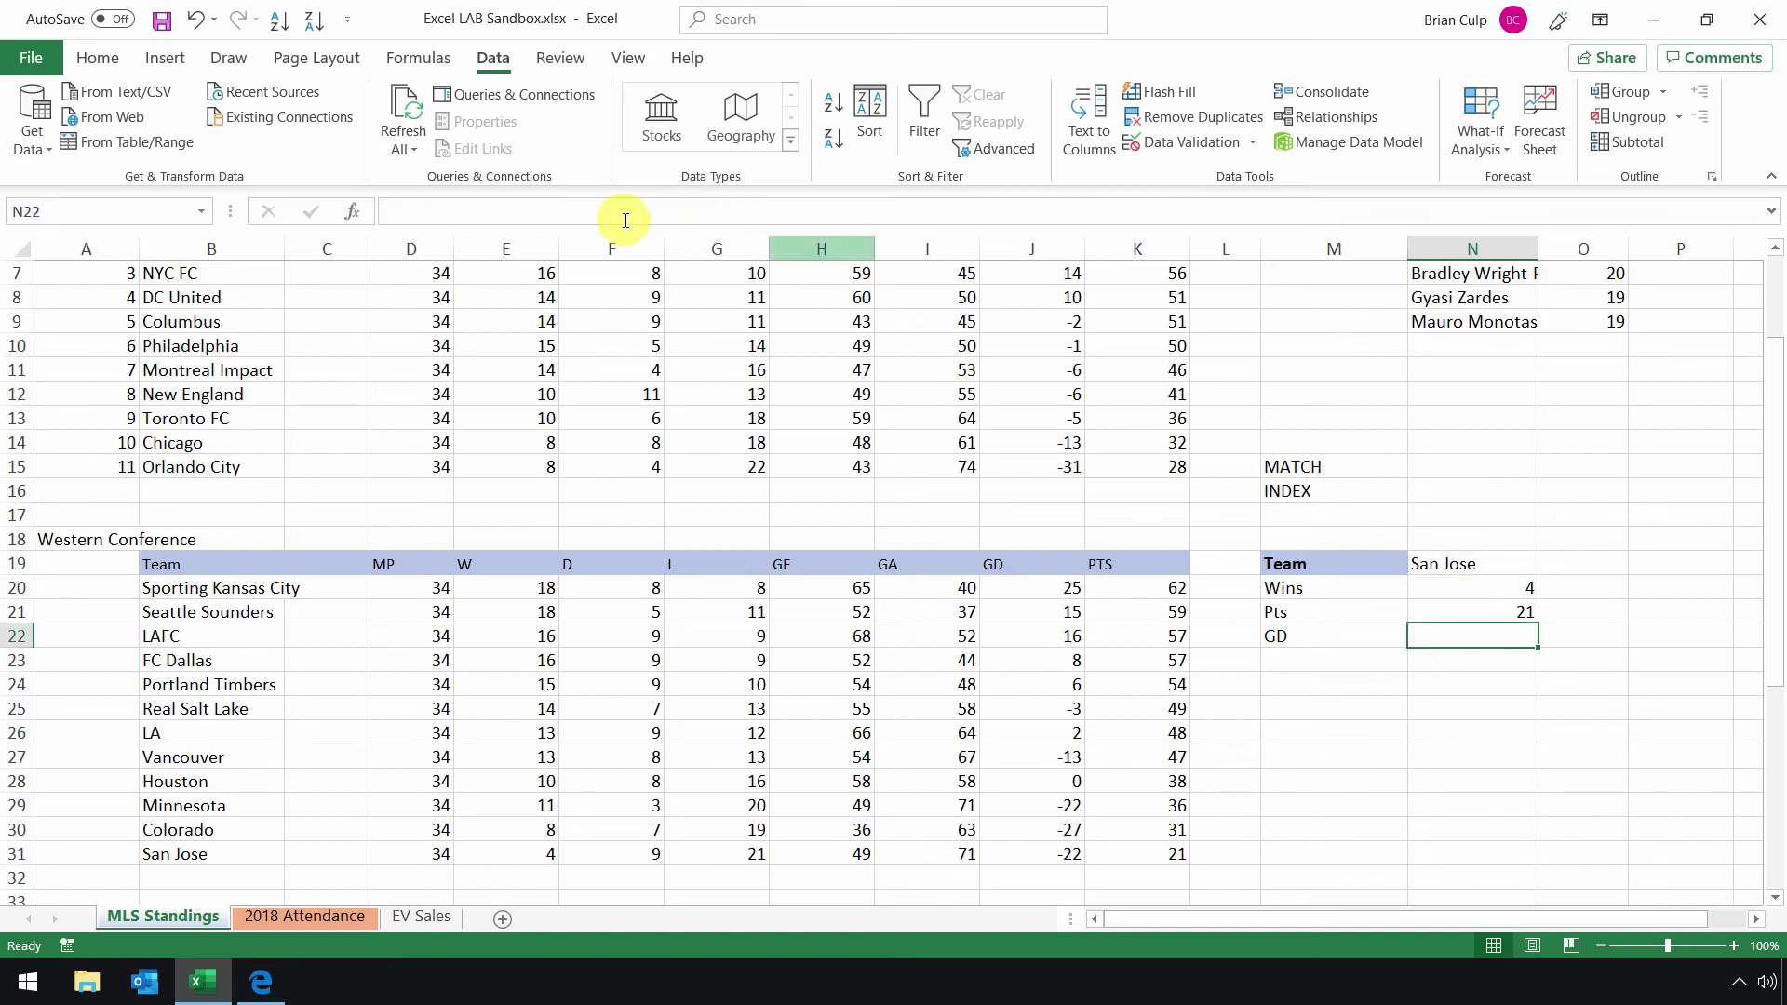
click(588, 216)
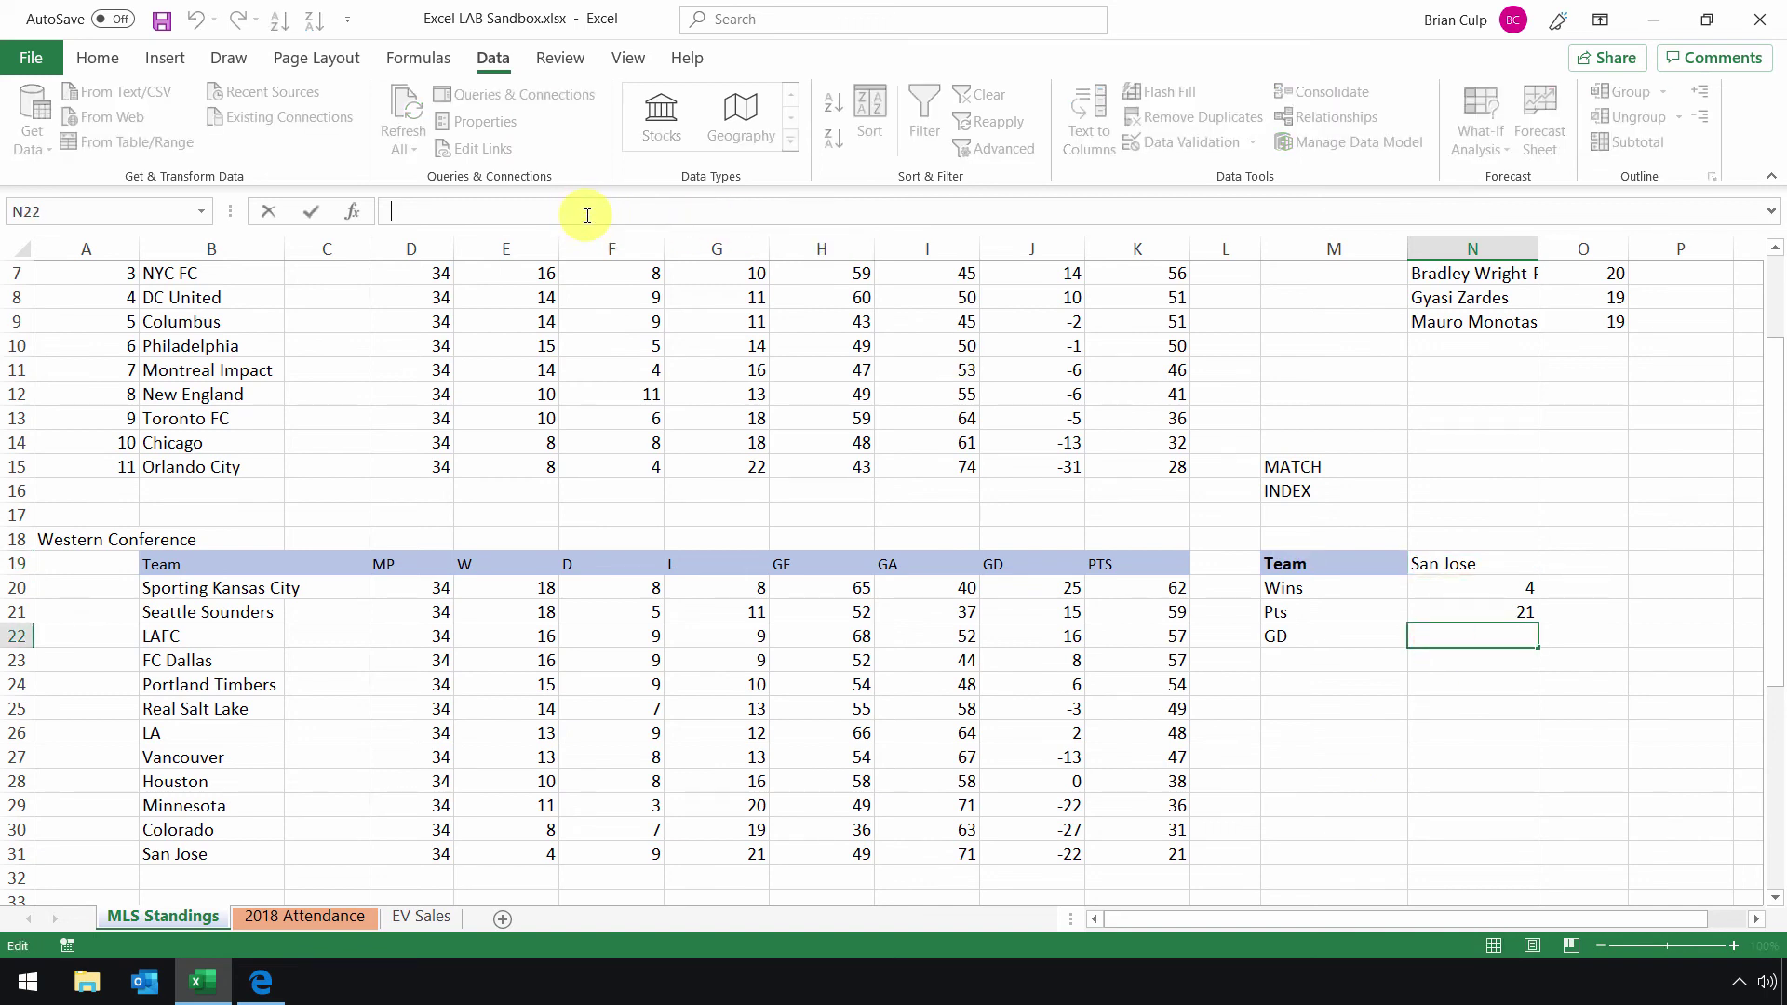
text(=INDEX(D20:K31,MATCH(N19,Western_Conference,0),8))
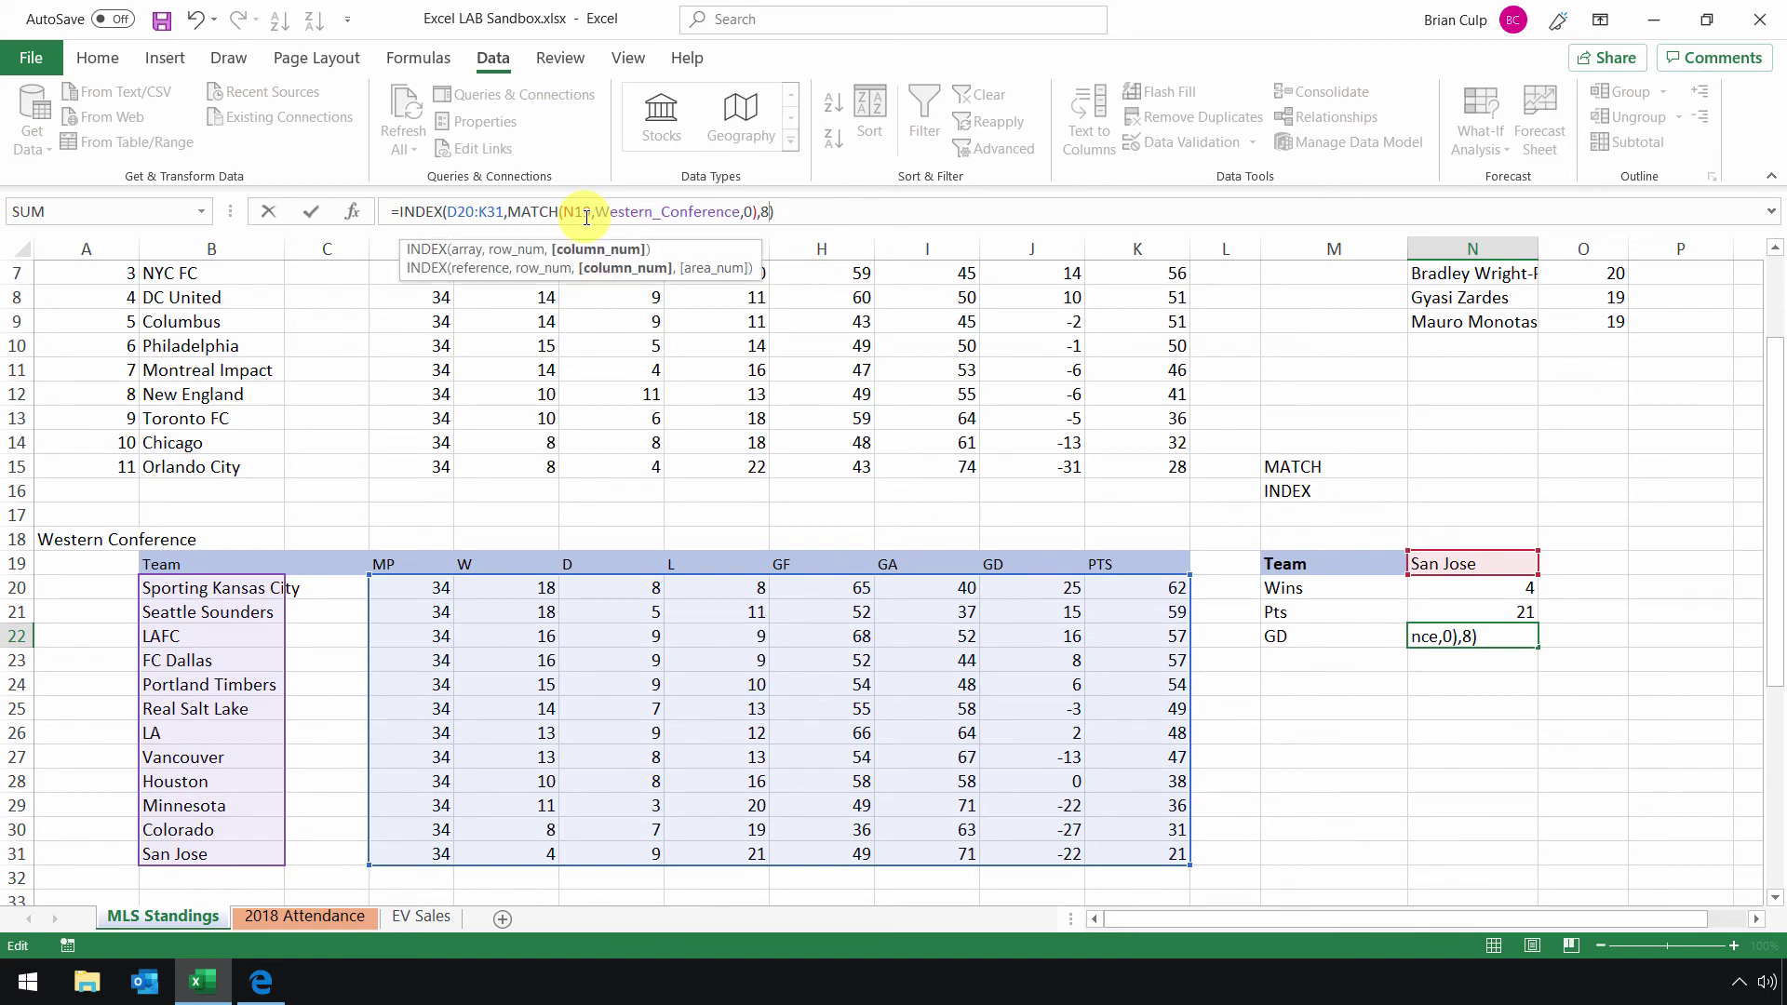
key(BackSpace)
text(7)
key(Return)
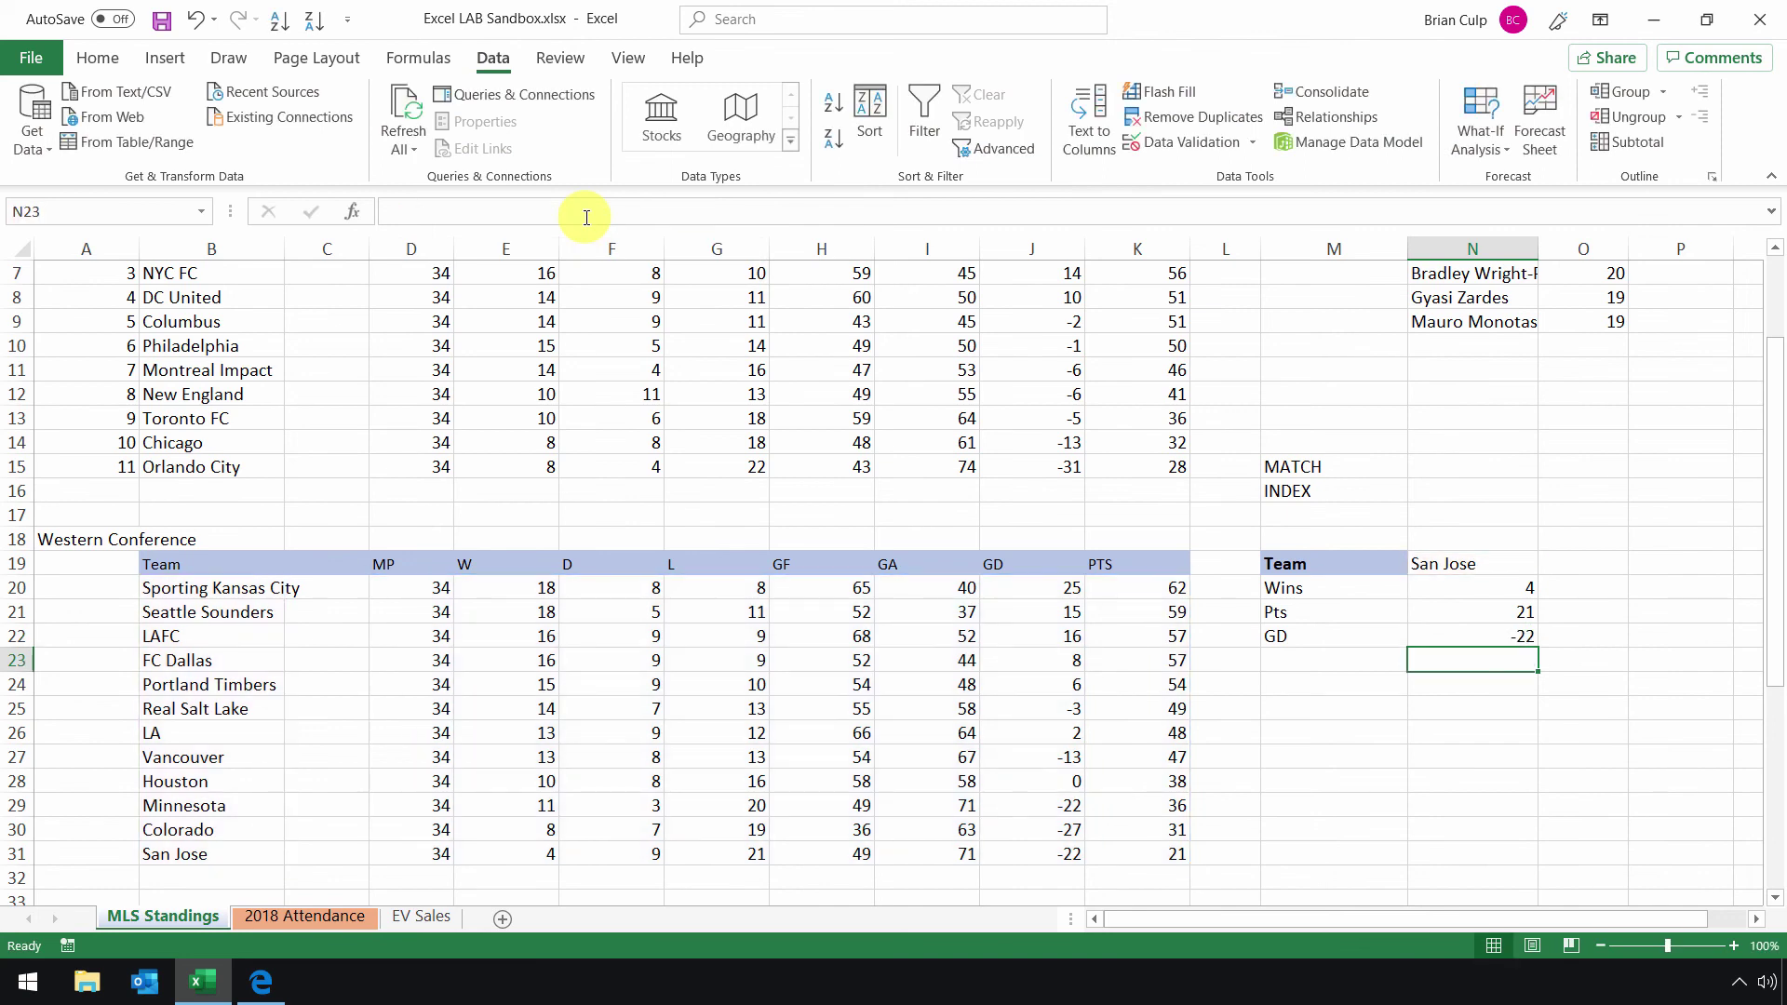
click(1463, 642)
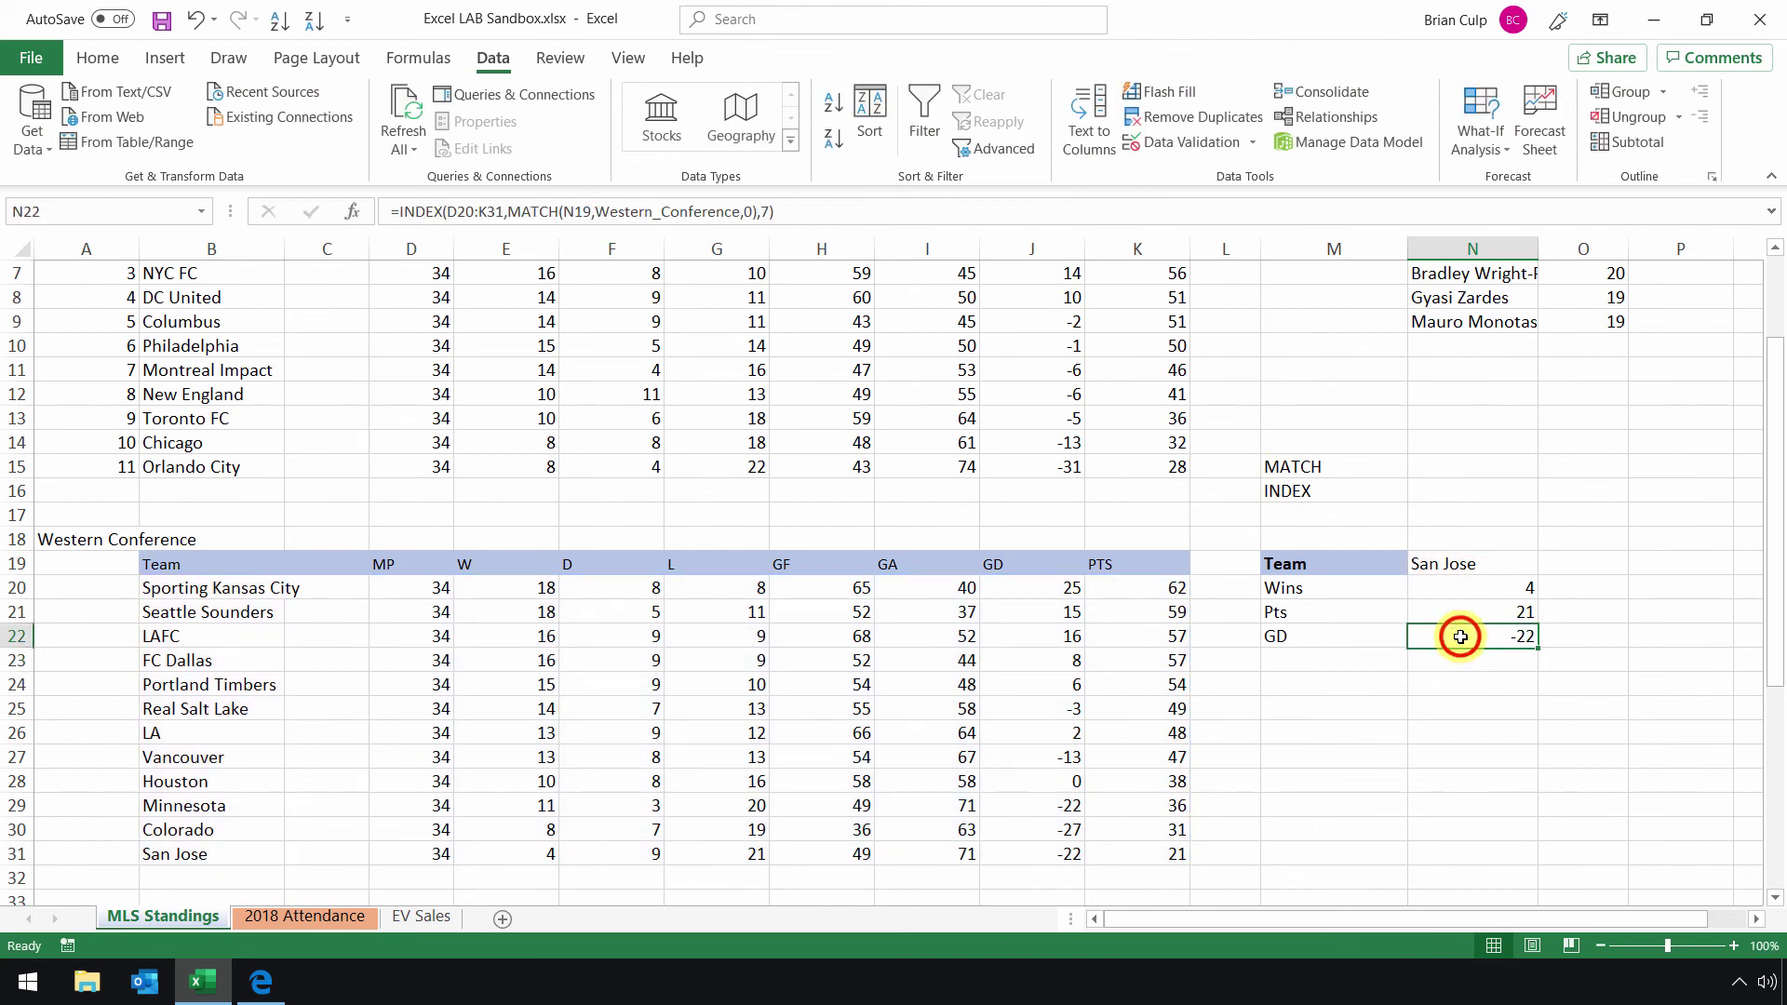
click(1061, 853)
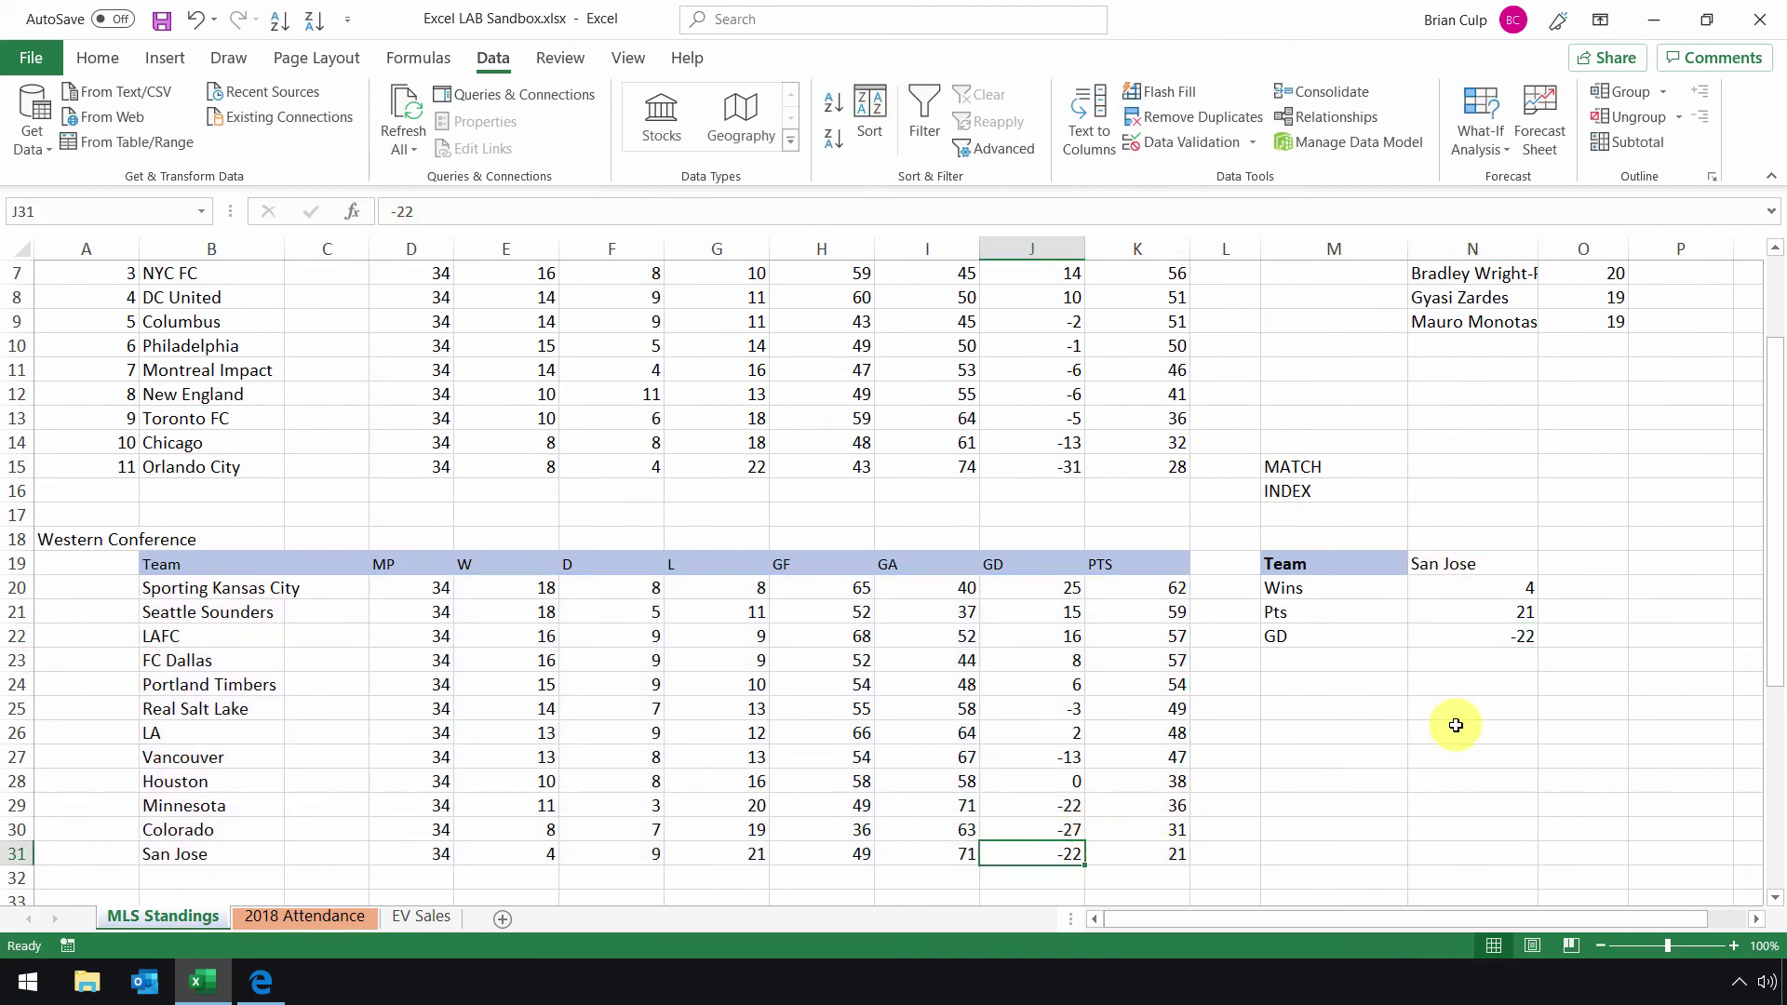